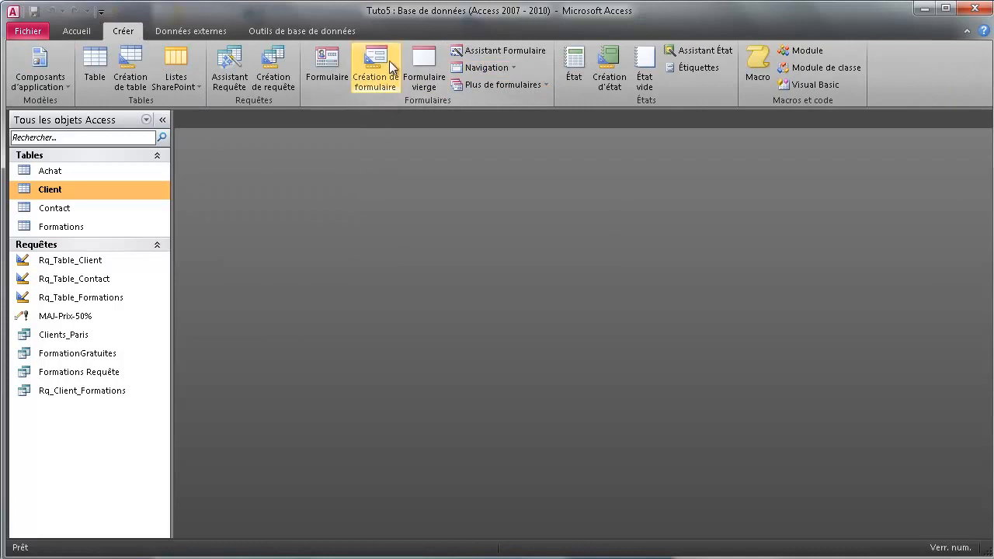
Step: Create a single-column form titled Client with the Form Wizard, using all fields of the Client table except NumContact
left_click(484, 51)
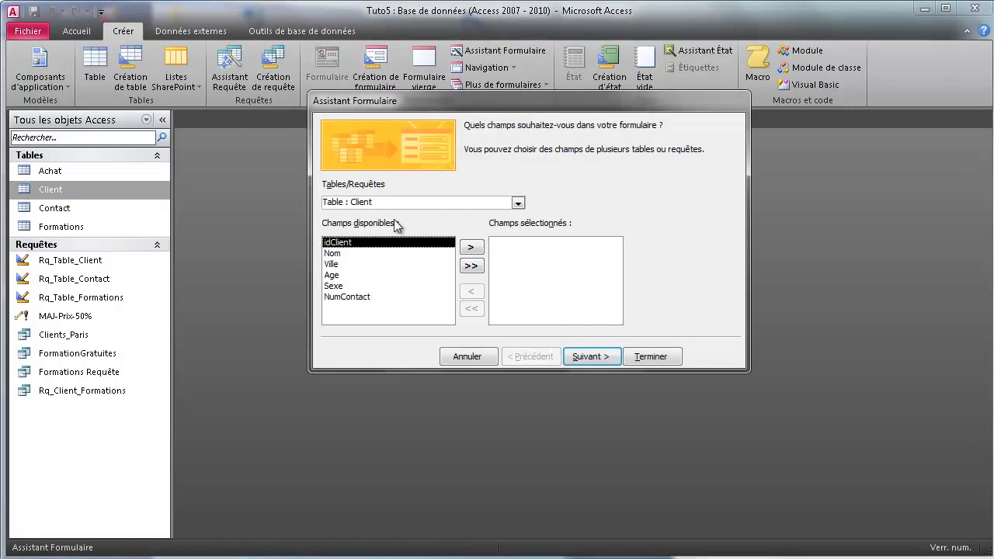
left_click(471, 267)
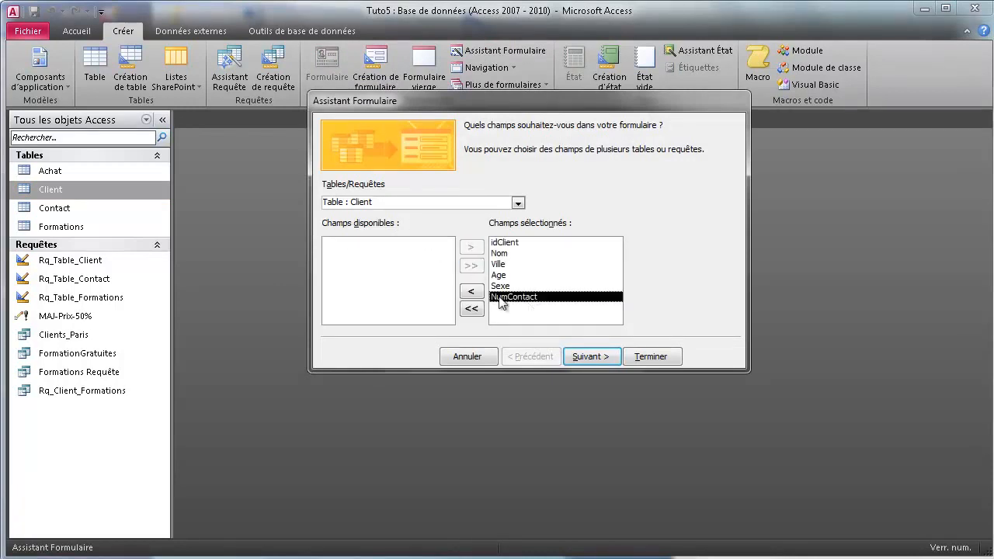
left_click(480, 292)
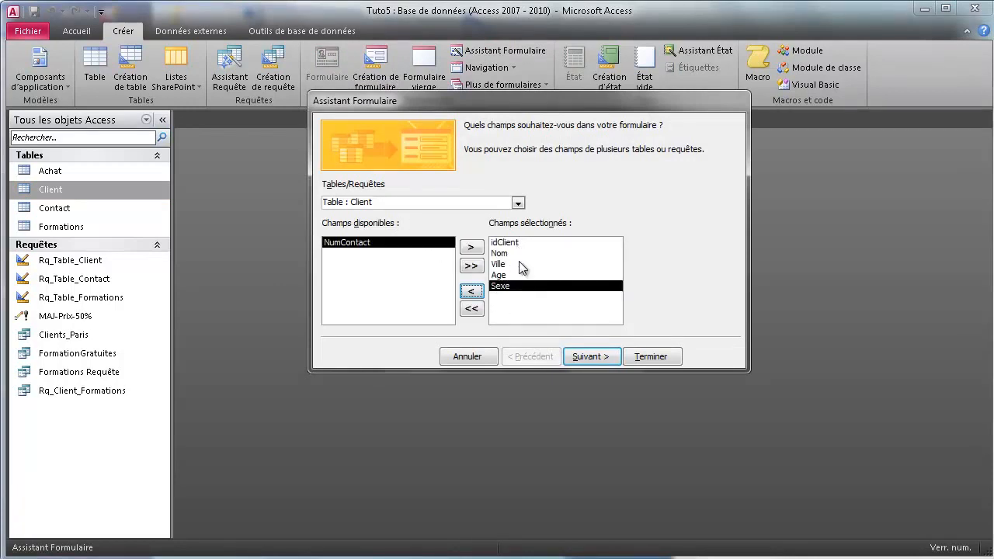
left_click(587, 356)
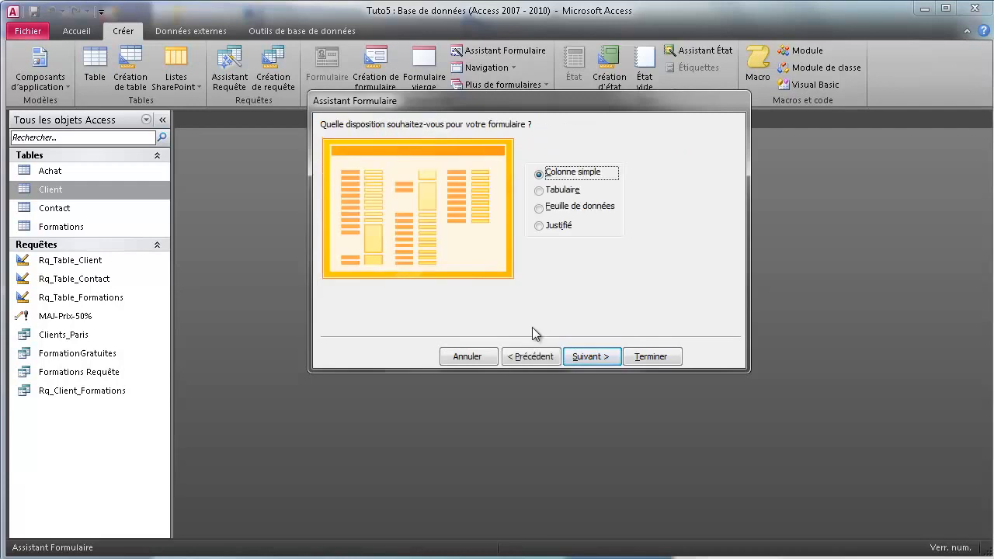
left_click(596, 360)
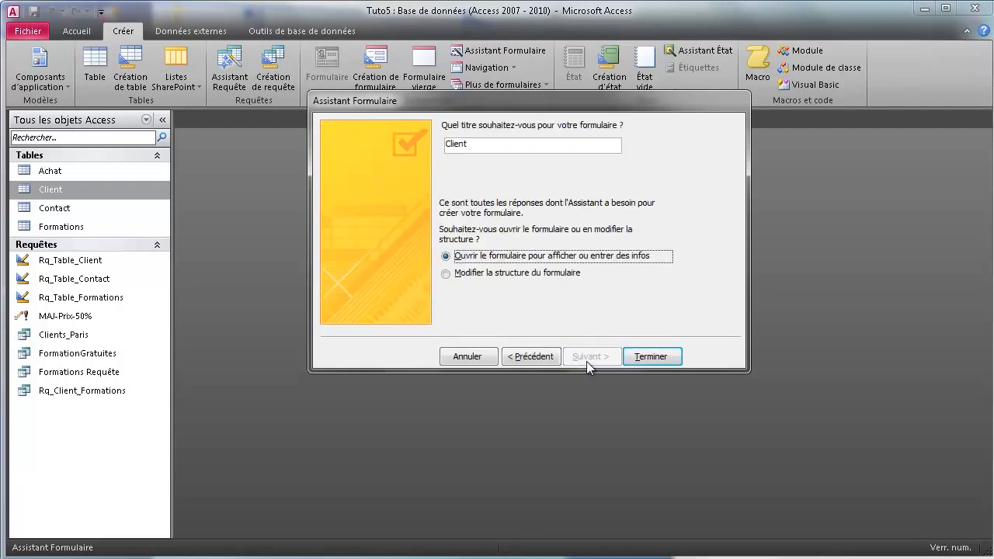
left_click(650, 356)
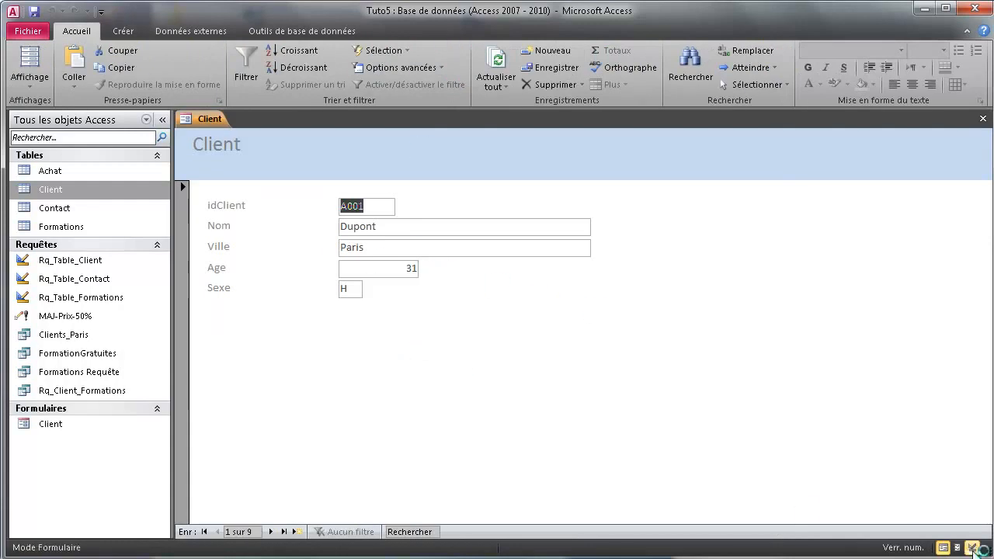
Step: Open the Client form in design view and extend its Détail section to about 9 cm high
left_click(969, 548)
left_click_drag(510, 365, 520, 474)
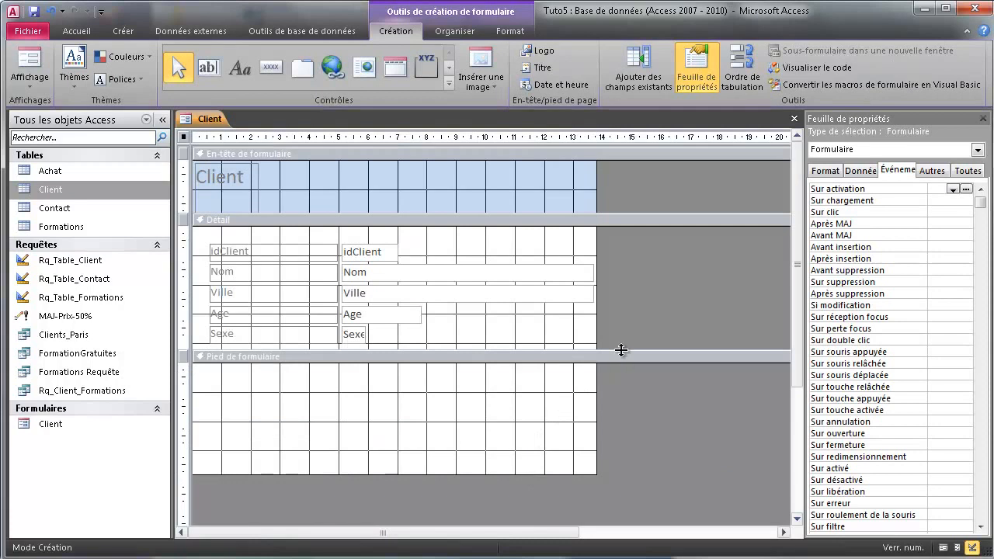
left_click_drag(620, 360, 622, 476)
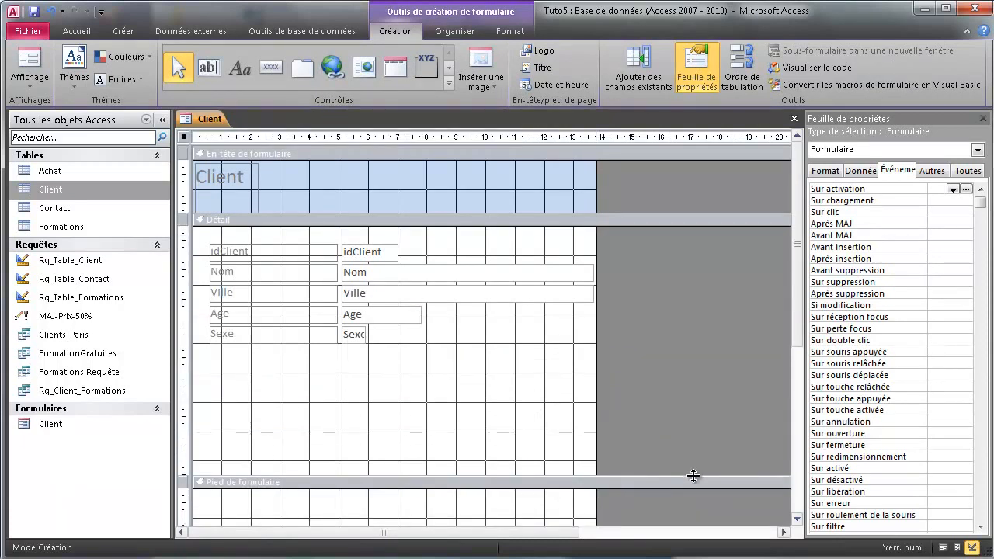
left_click_drag(694, 476, 695, 497)
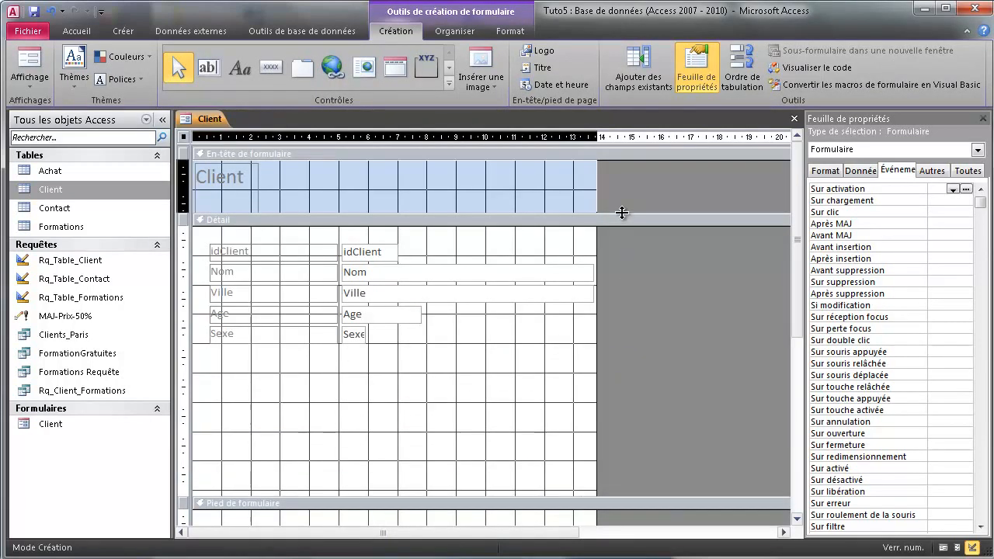
Step: Compare the Client form's appearance in form view, layout view and design view
left_click(943, 547)
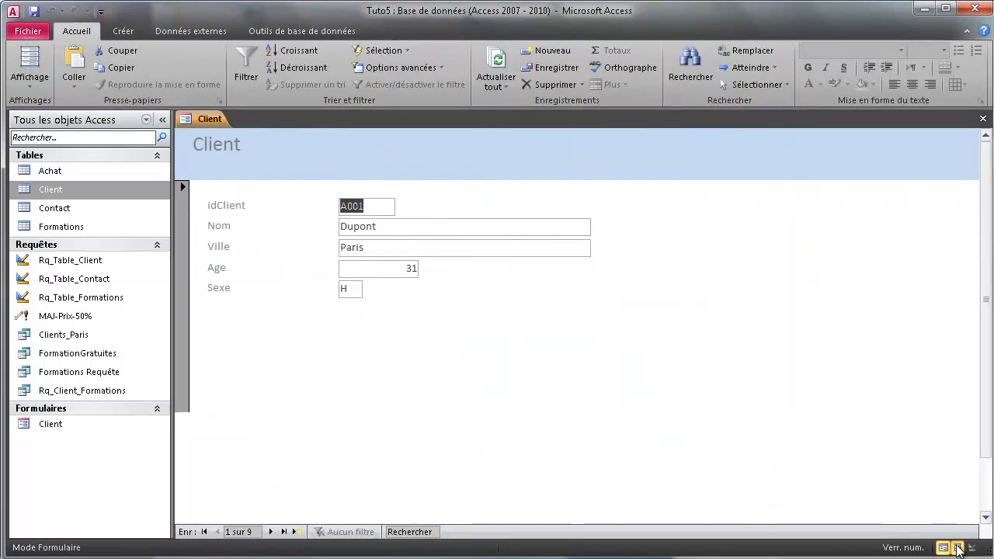
left_click(958, 547)
left_click(971, 547)
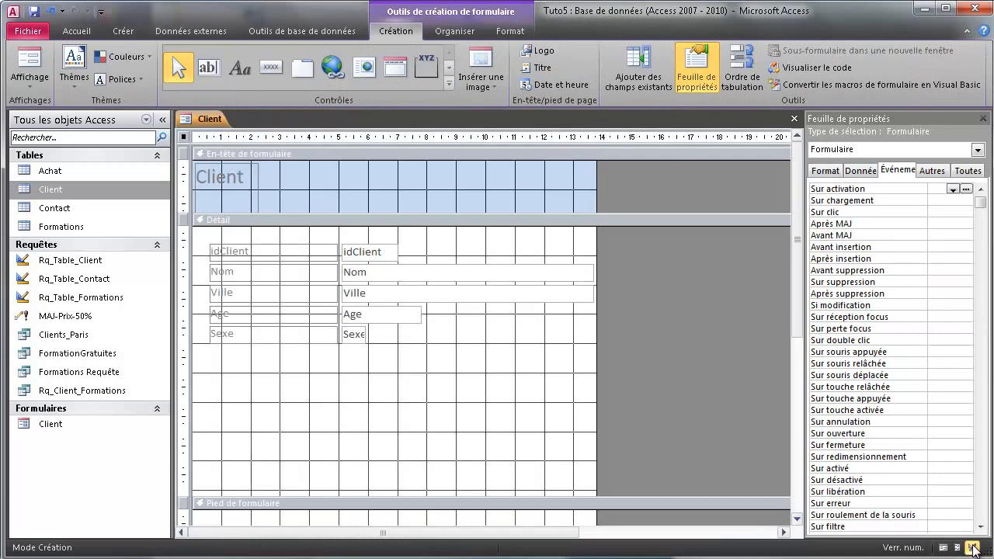
left_click(944, 547)
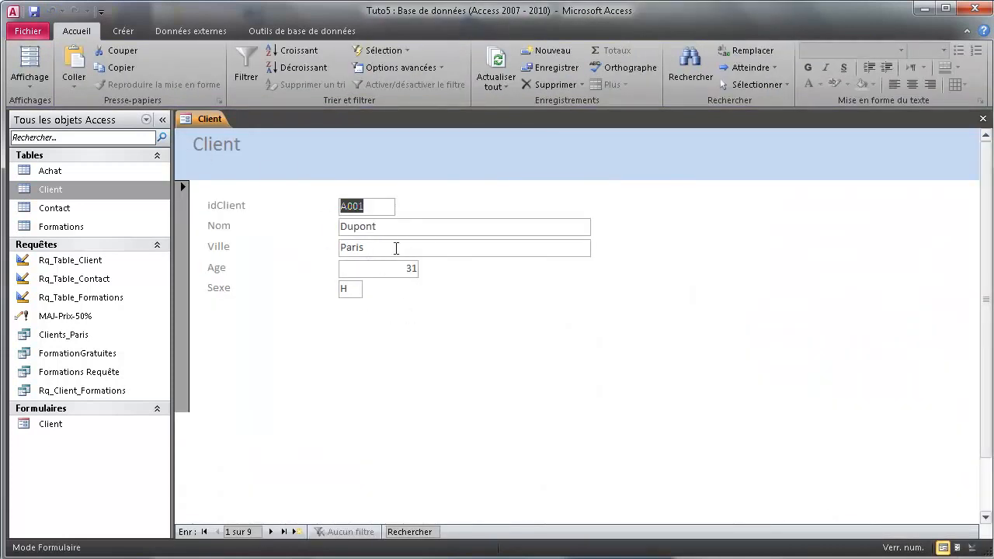
left_click(404, 229)
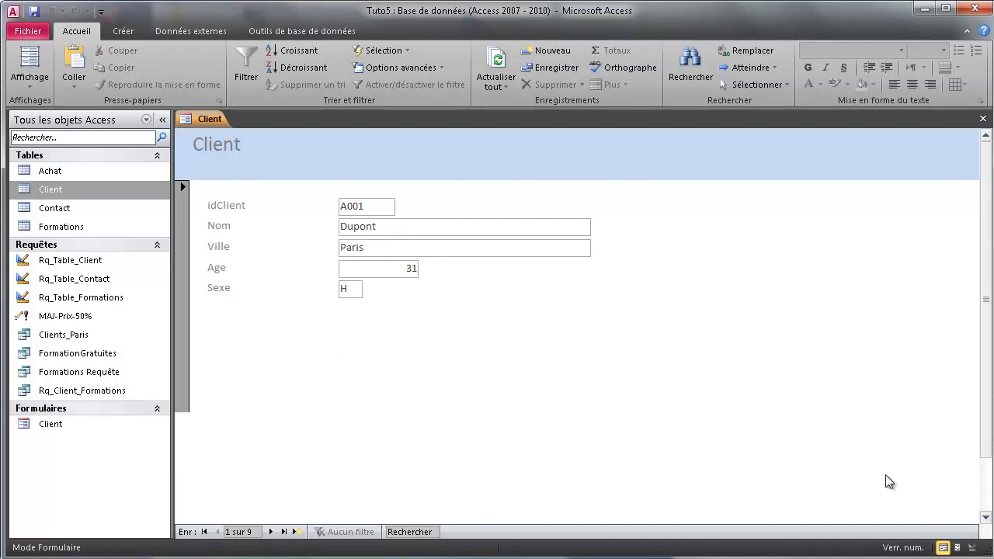
Step: Try to move the Sexe label and its text box independently in design view, and undo both moves
left_click(970, 548)
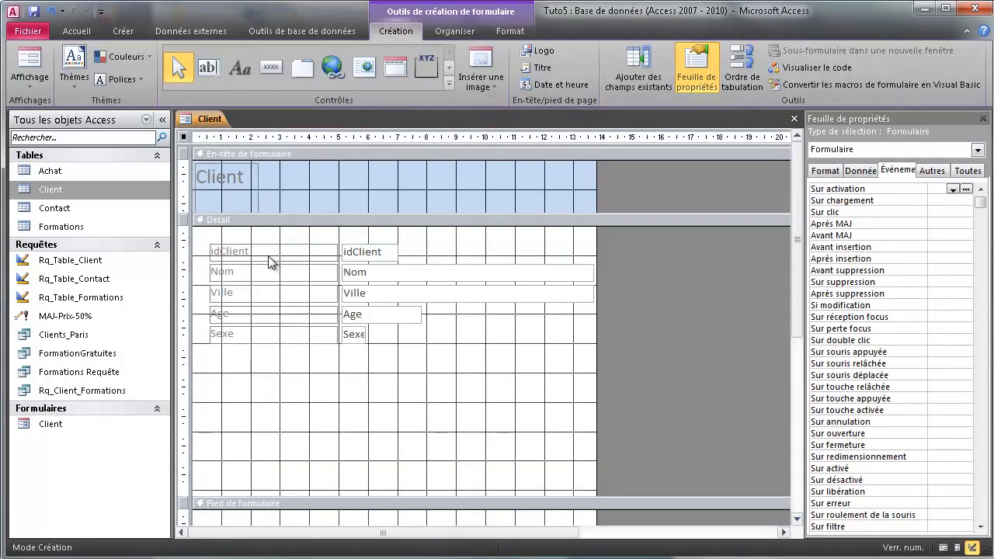
left_click(283, 251)
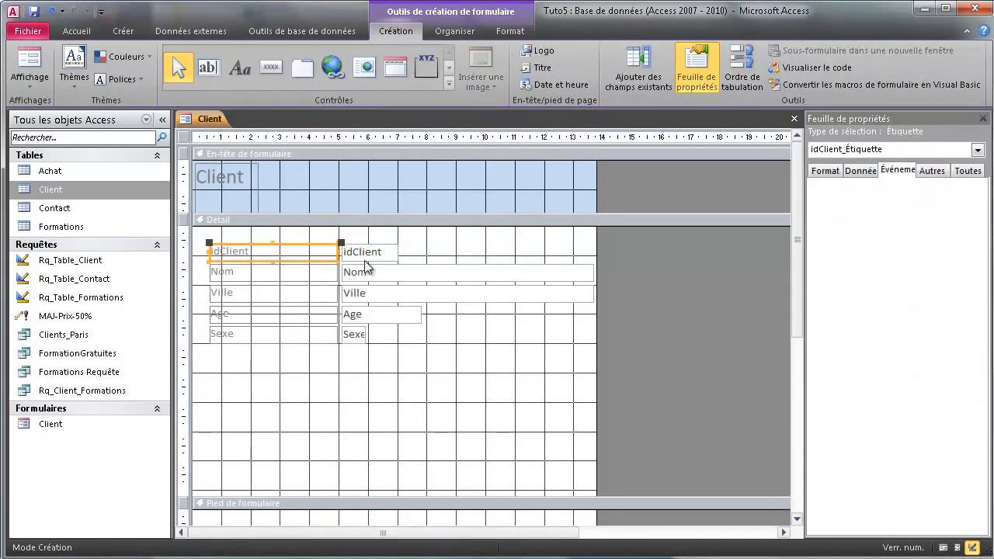
left_click(217, 335)
left_click_drag(206, 326, 439, 336)
left_click(344, 333)
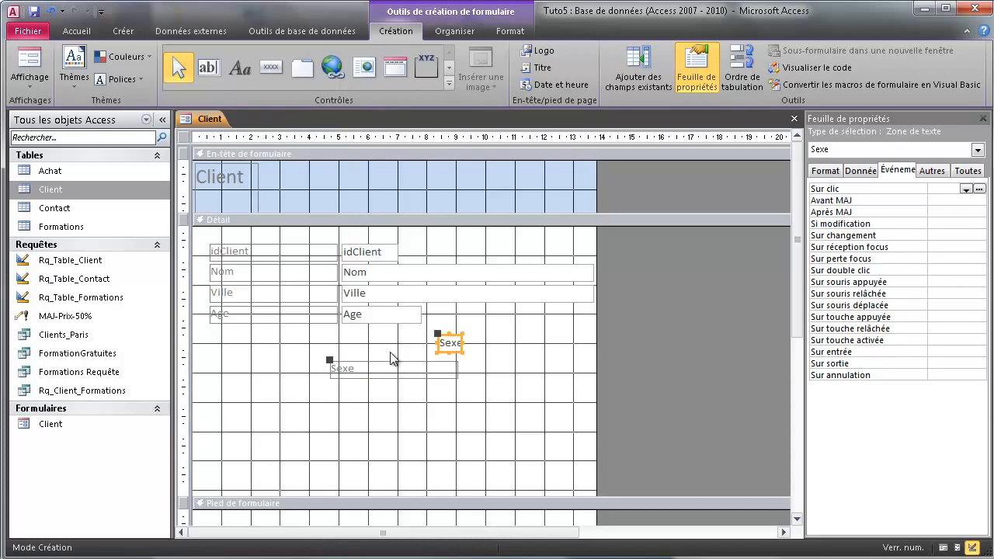
key("ctrl+z")
key("ctrl+z")
left_click(284, 359)
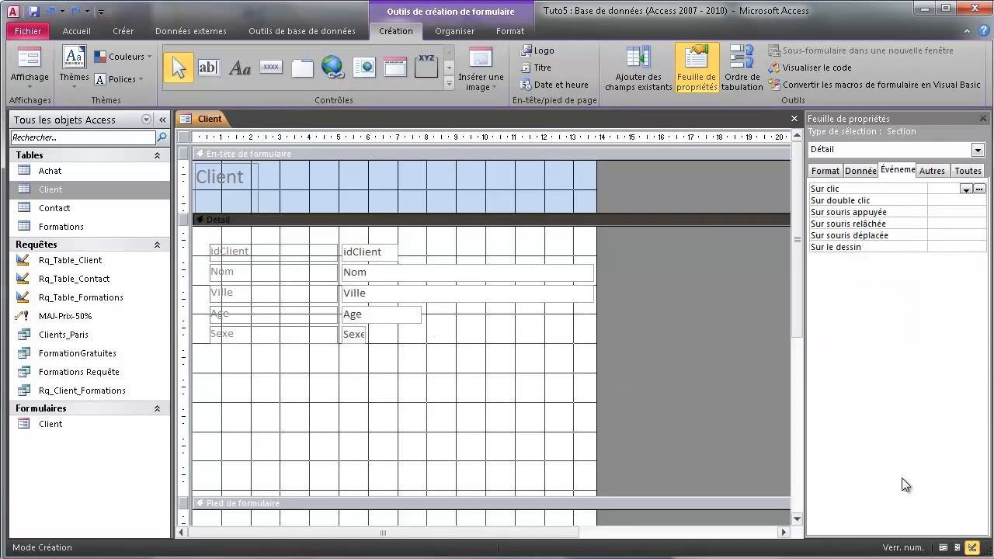
Step: Browse the client records in form view up to the last one, return to the first and advance to the third
left_click(943, 547)
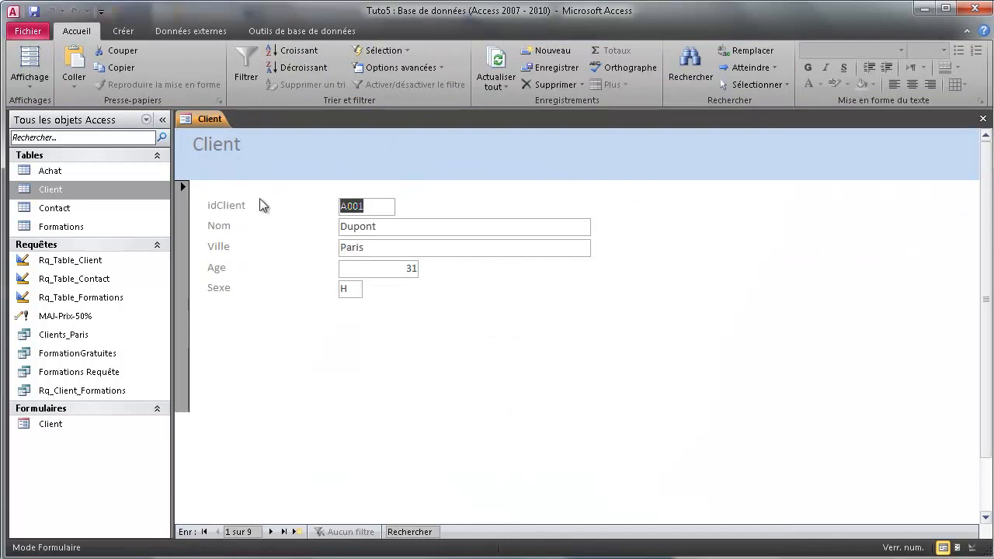
left_click(269, 533)
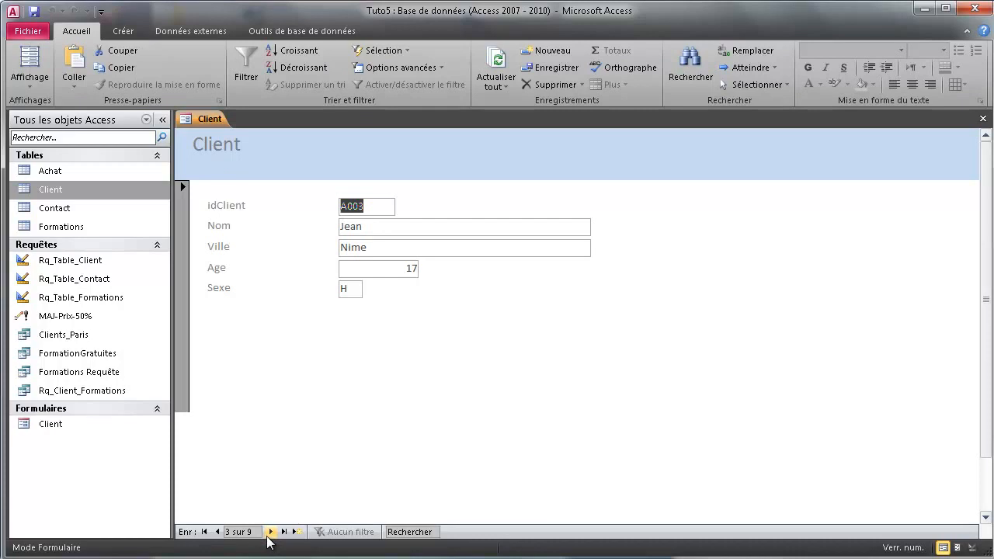
left_click(269, 533)
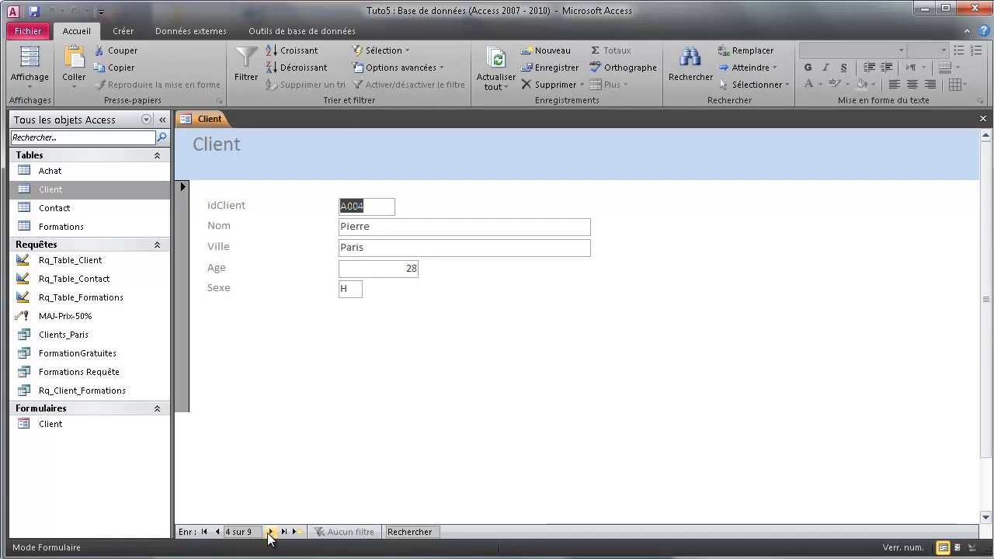
left_click(269, 533)
left_click(269, 533)
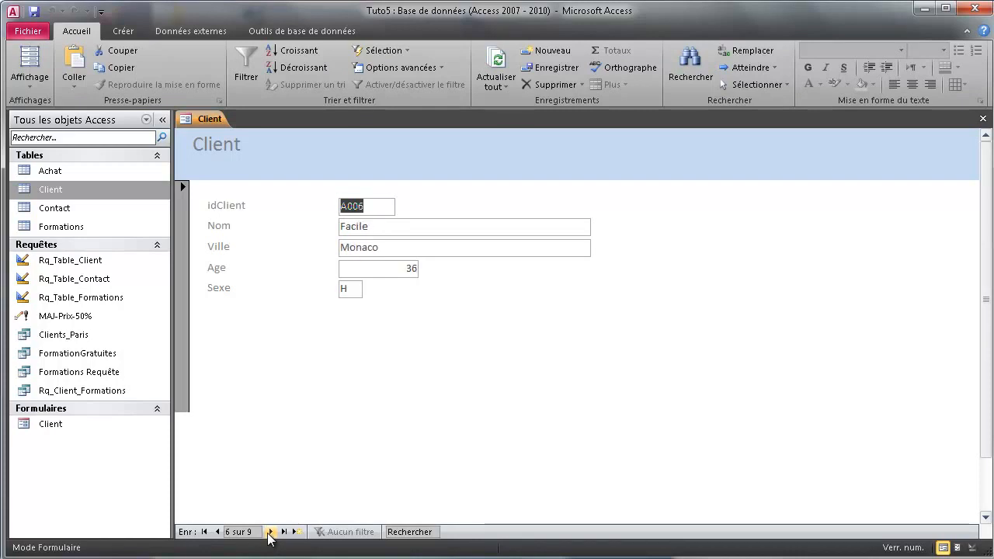
left_click(269, 532)
left_click(270, 532)
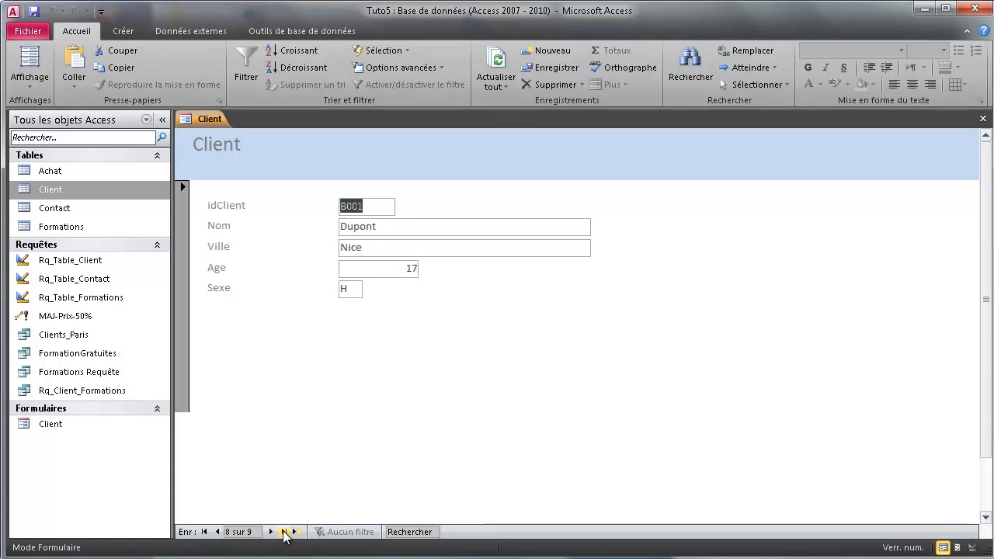
left_click(271, 533)
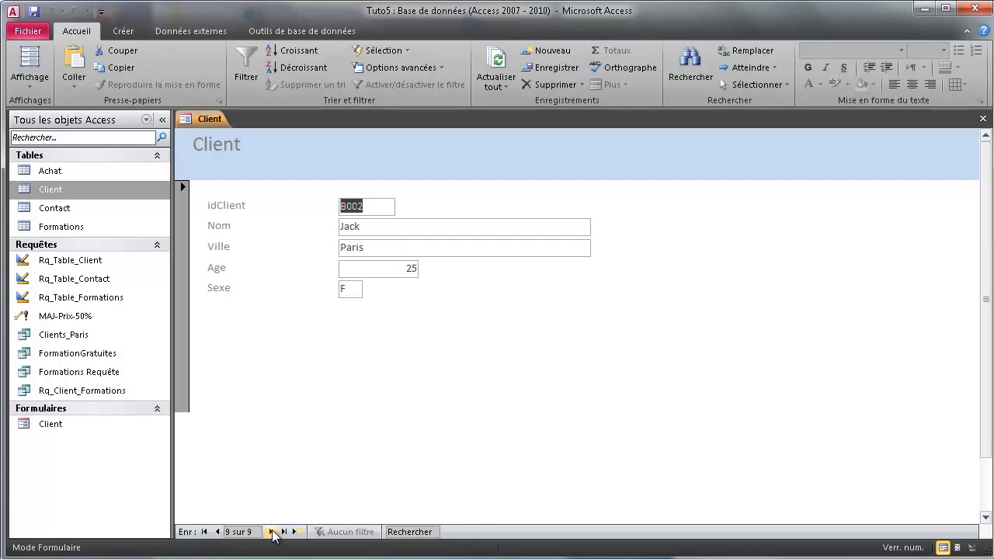
left_click(205, 532)
left_click(270, 532)
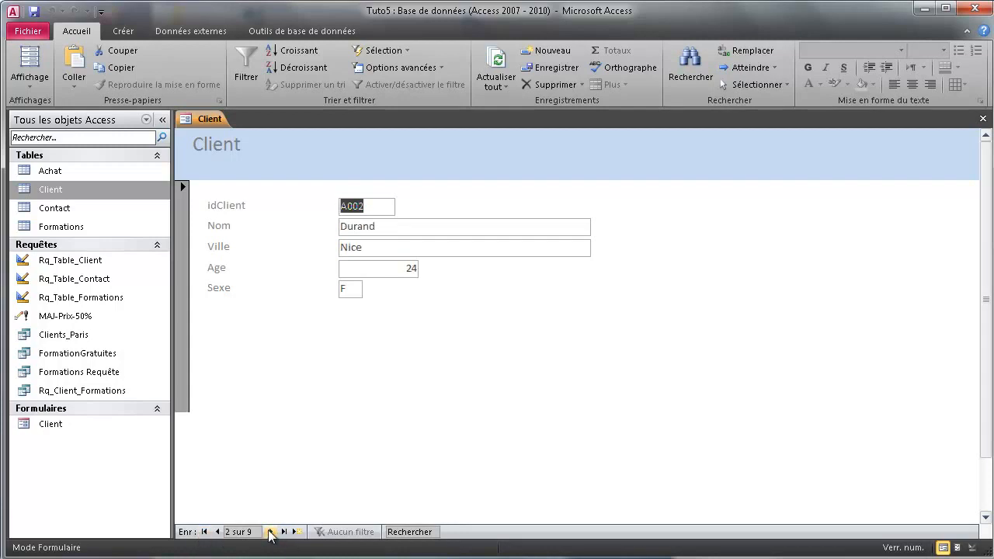
left_click(270, 533)
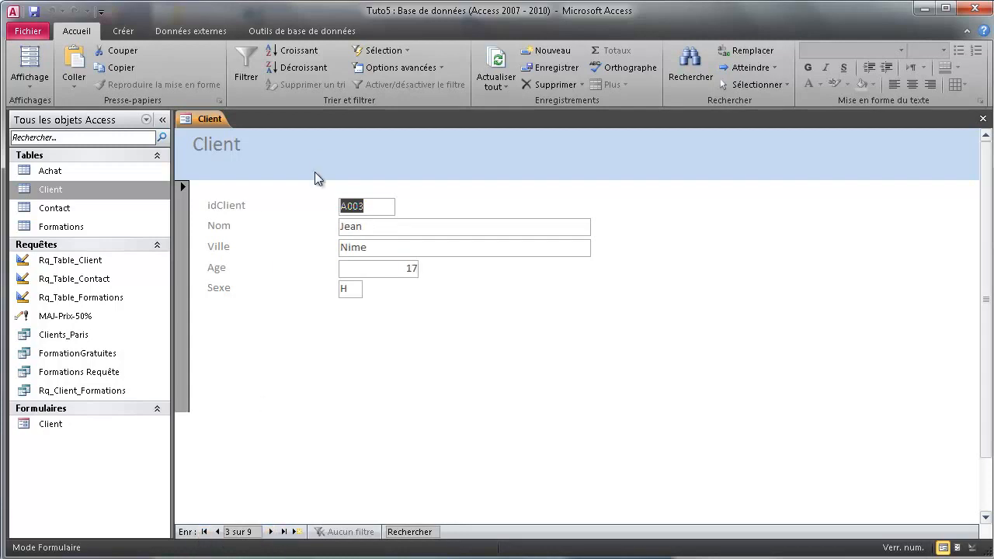
left_click_drag(358, 231, 364, 251)
key("Tab")
key("Tab")
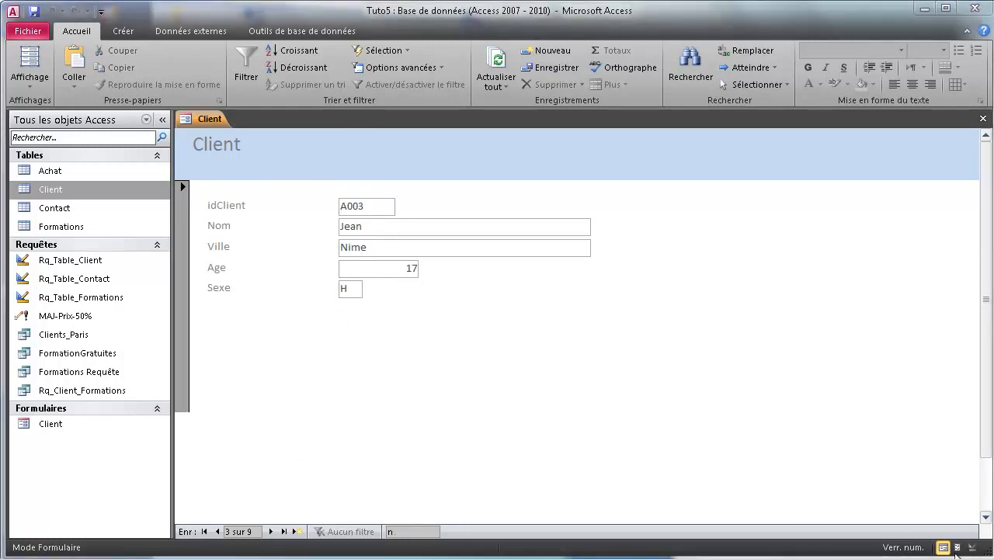
Step: Insert the Contact table as a subform below the Sexe field in design view, choosing Aucun as the link to the main form
left_click(970, 549)
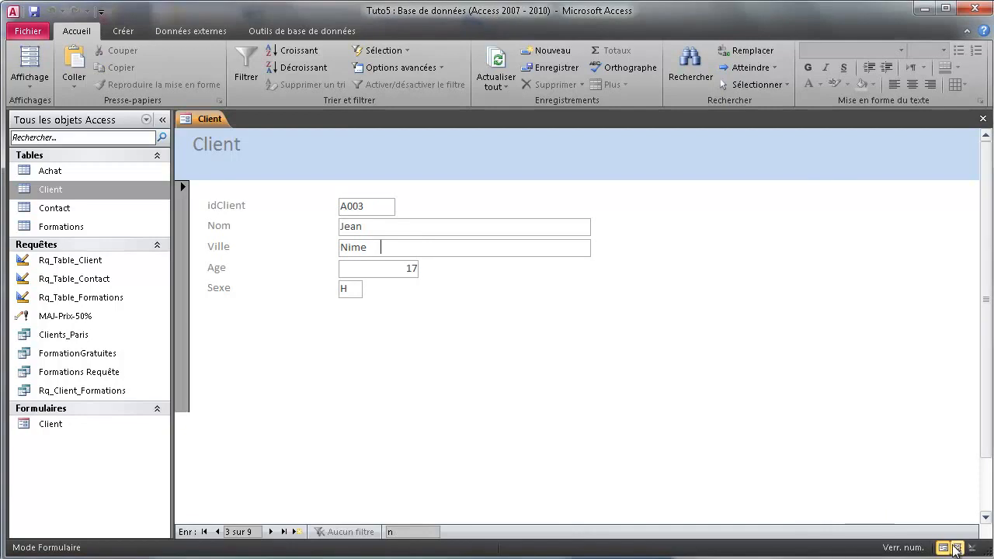
left_click(971, 548)
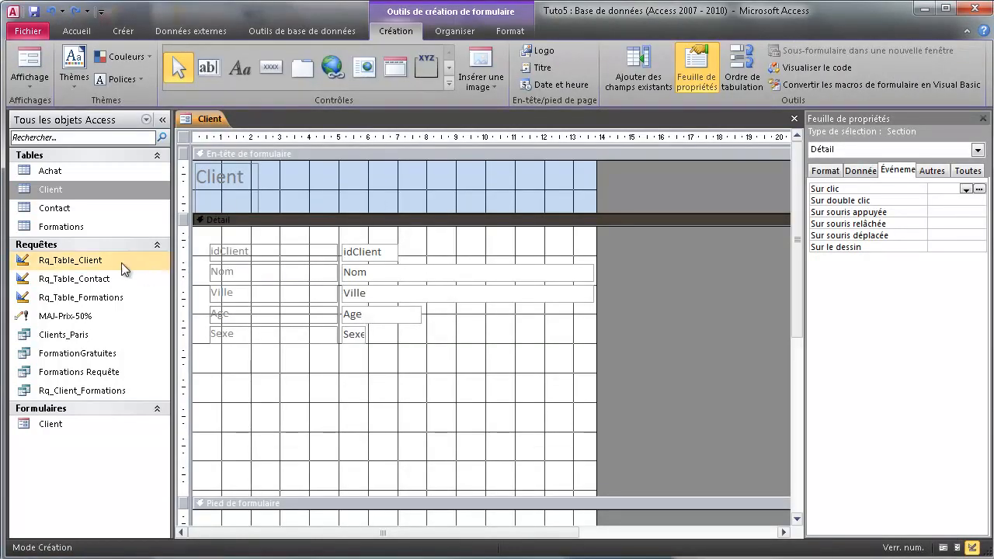
left_click_drag(53, 209, 219, 360)
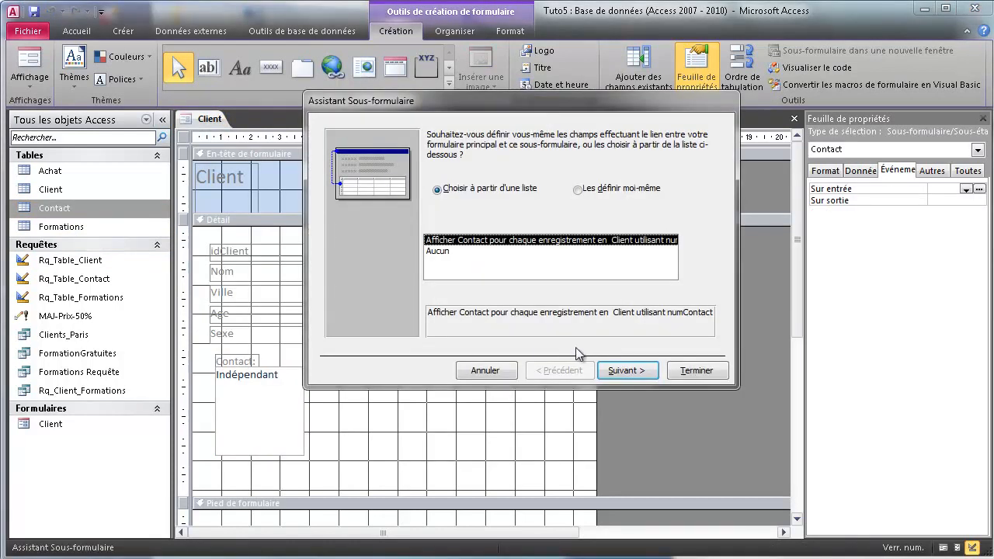
left_click(639, 370)
key("Return")
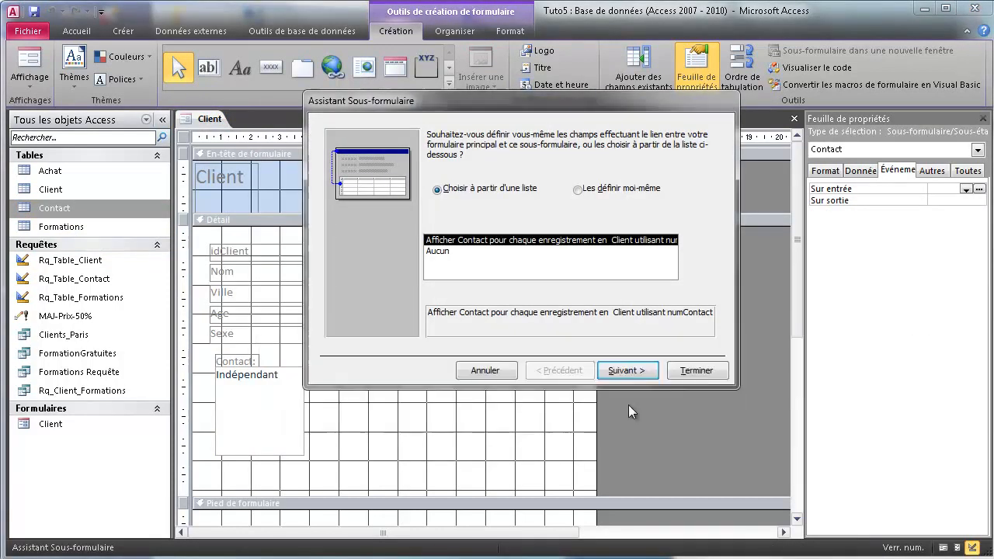
left_click(690, 368)
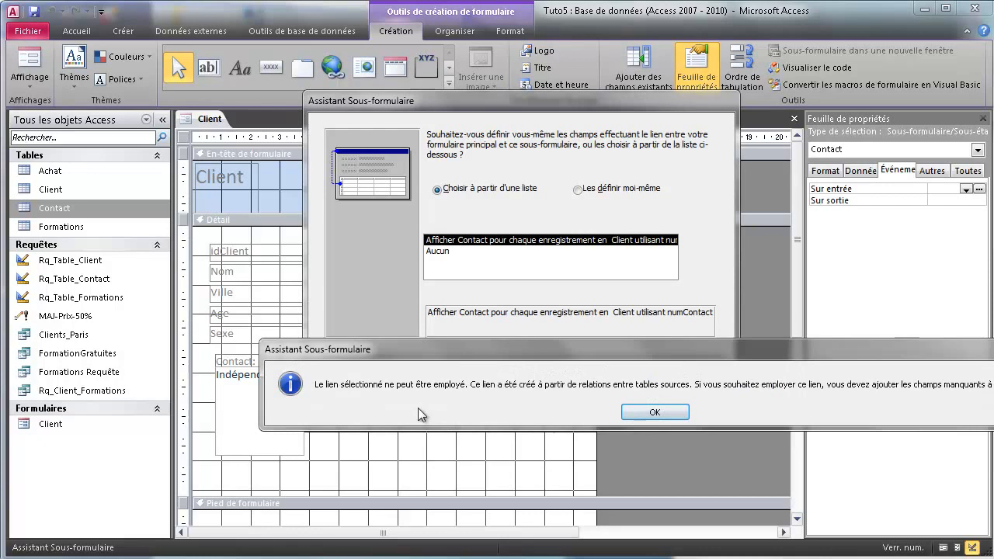
left_click(656, 413)
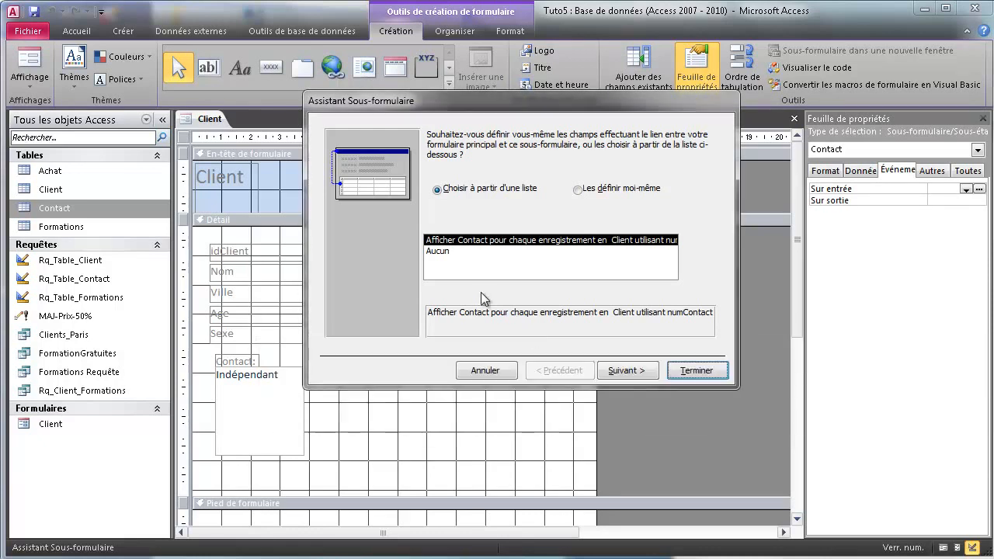
left_click(461, 251)
left_click(695, 370)
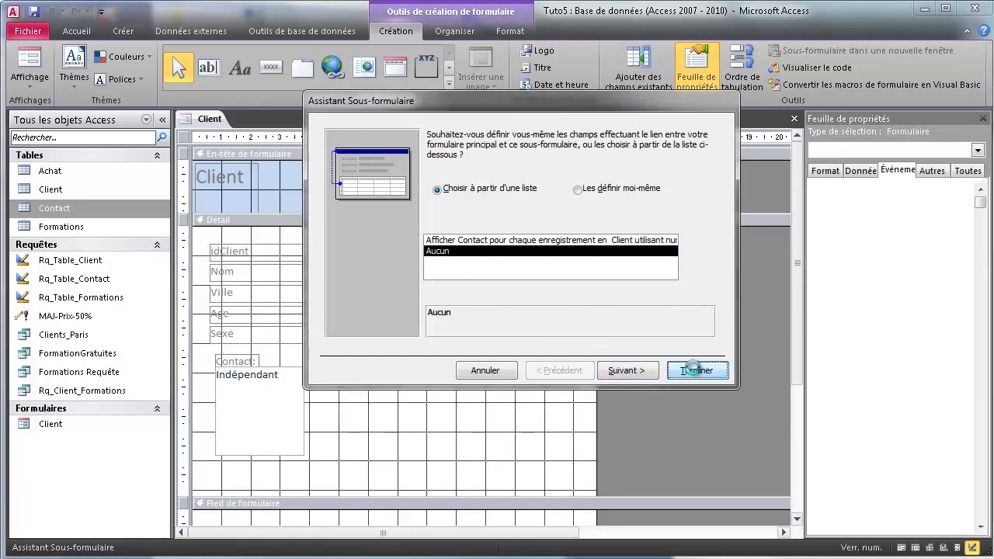
Step: Extend the Détail section to about 12 cm high to make room below the Contact subform
scroll(494, 448, "down", 4)
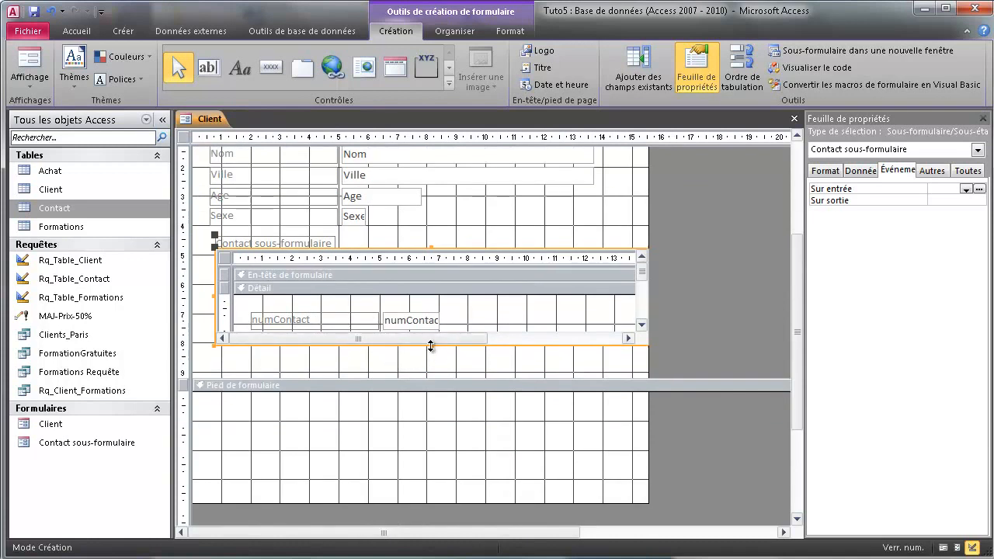
left_click_drag(432, 378, 436, 469)
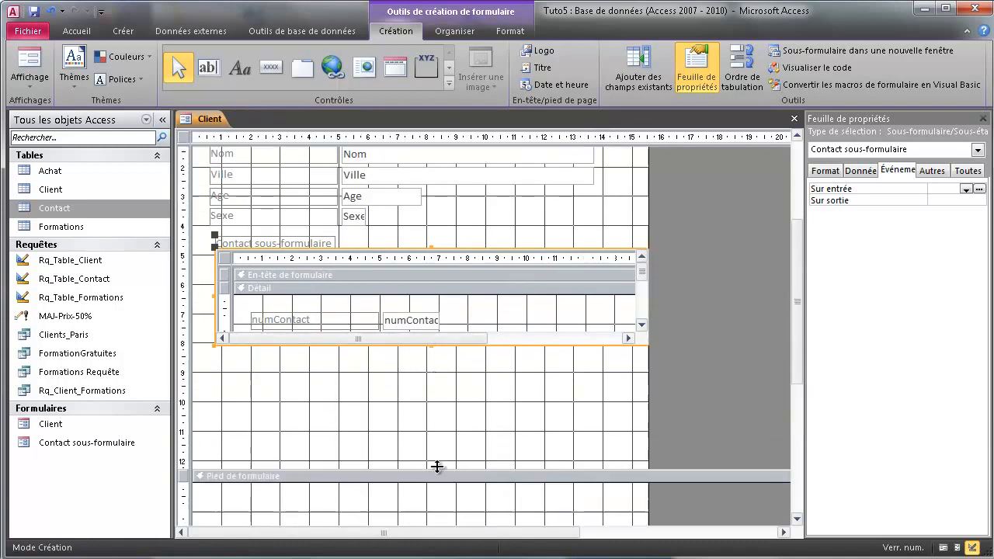
Step: Enlarge the Contact subform to about 7 cm high, extend its own Détail section, and check the contact list in form view
left_click_drag(429, 344, 429, 458)
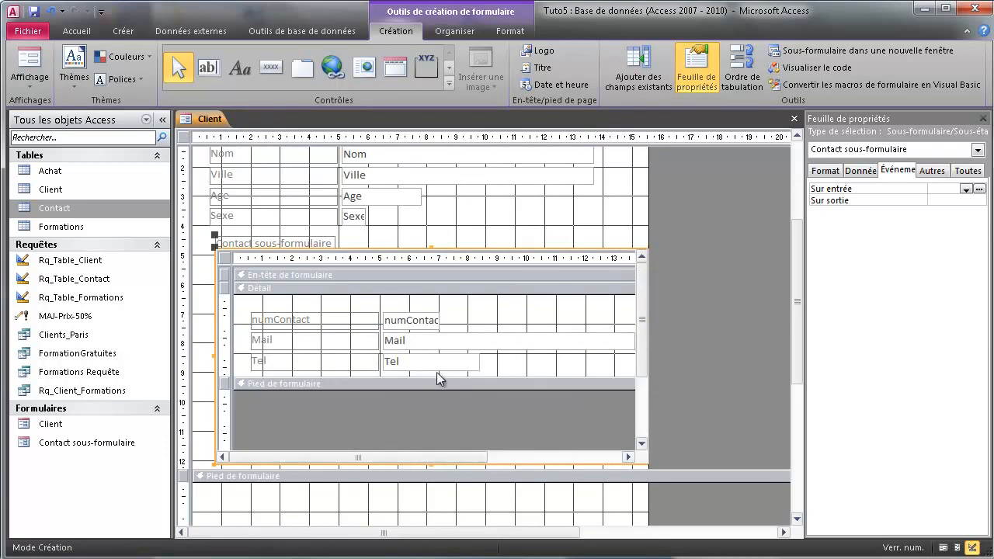
left_click_drag(437, 376, 443, 423)
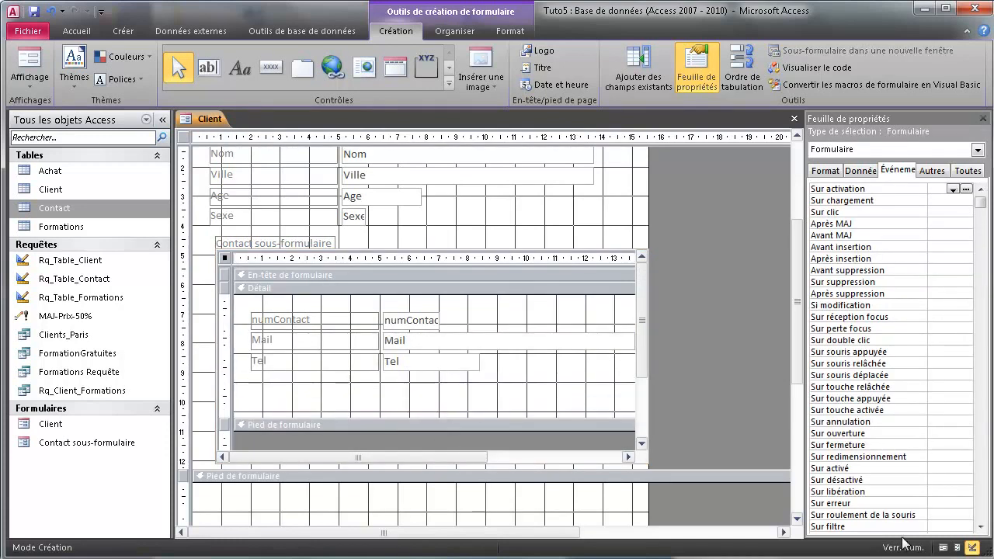
left_click(943, 548)
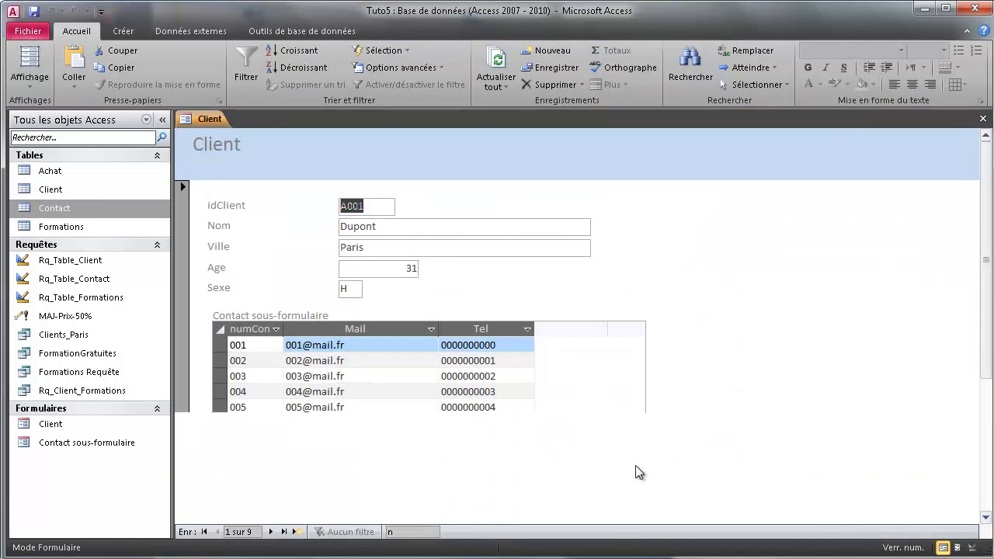
left_click(289, 329)
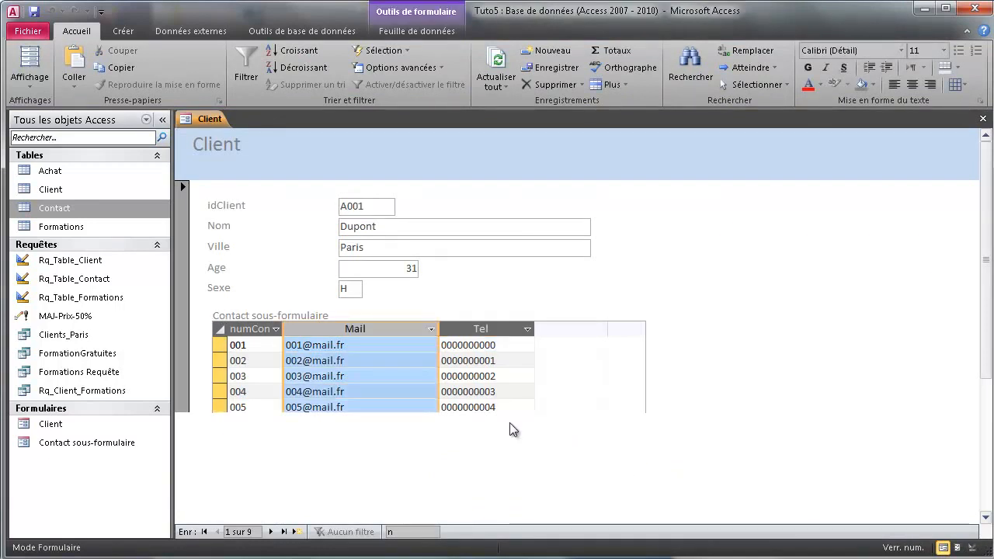
left_click(470, 376)
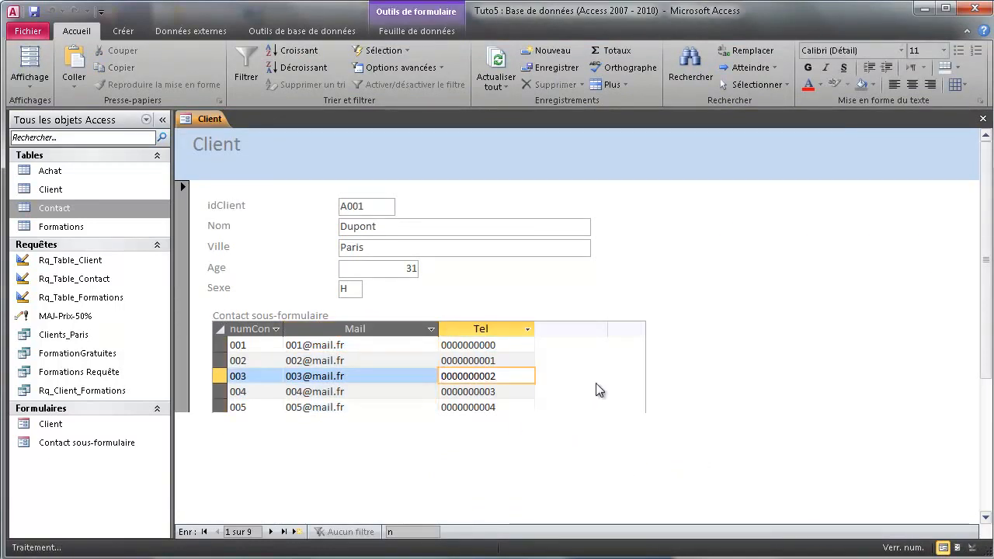
Step: In design view, move the Contact sous-formulaire label so that its left edge lines up with the field labels above
left_click(971, 547)
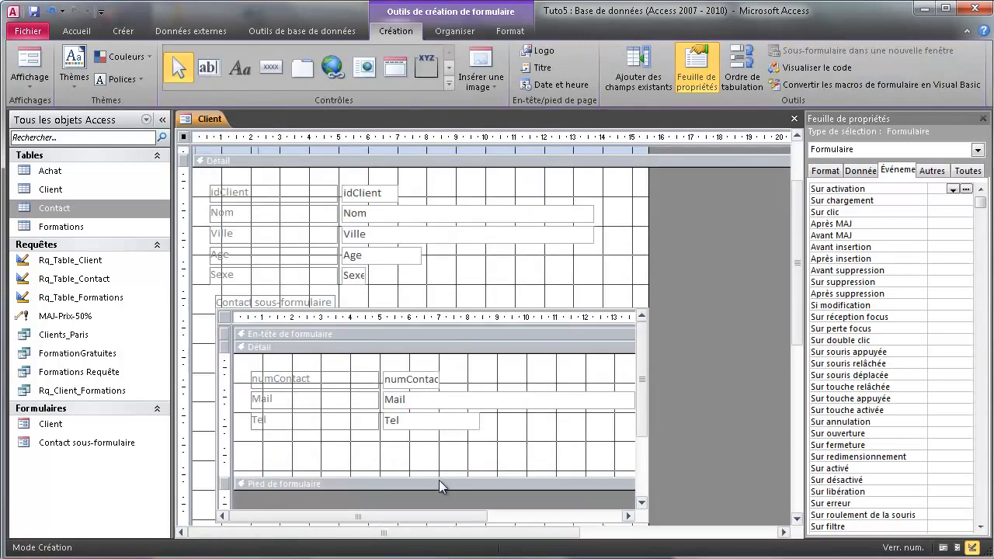
scroll(310, 376, "down", 2)
left_click(233, 253)
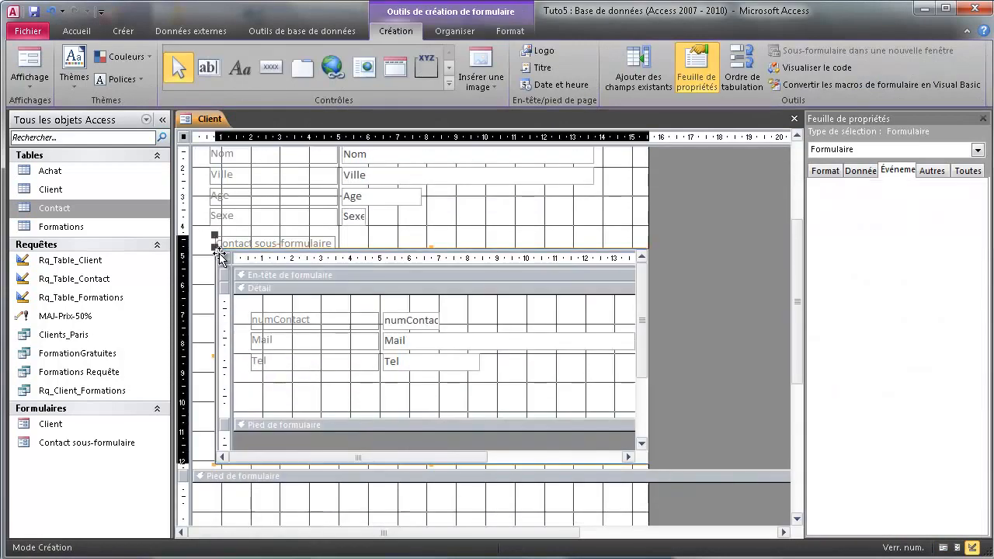
left_click(224, 257)
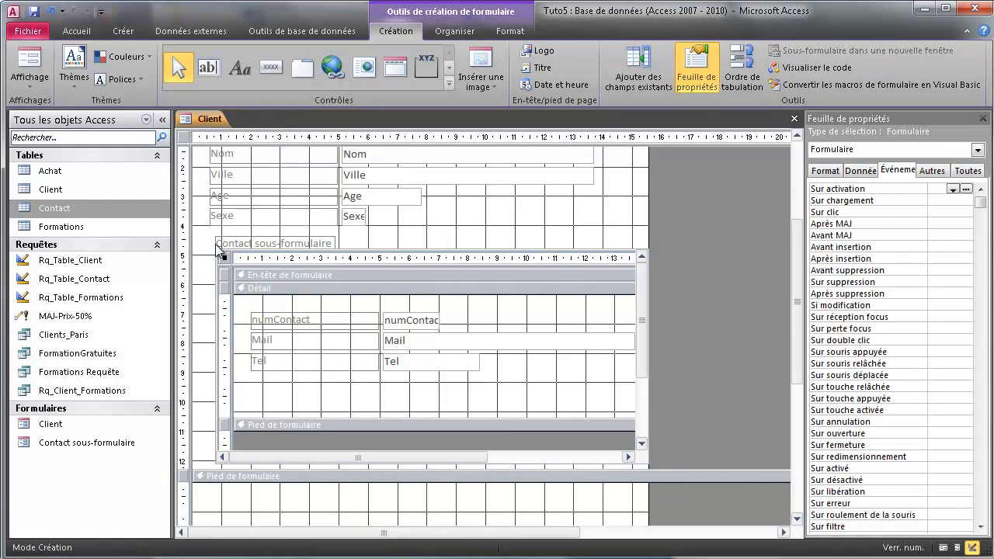
left_click(255, 259)
left_click(236, 249)
left_click_drag(216, 236, 209, 232)
Step: Extend the Client form's Détail section to about 16.5 cm and align all the form's controls to the left together
scroll(305, 343, "down", 4)
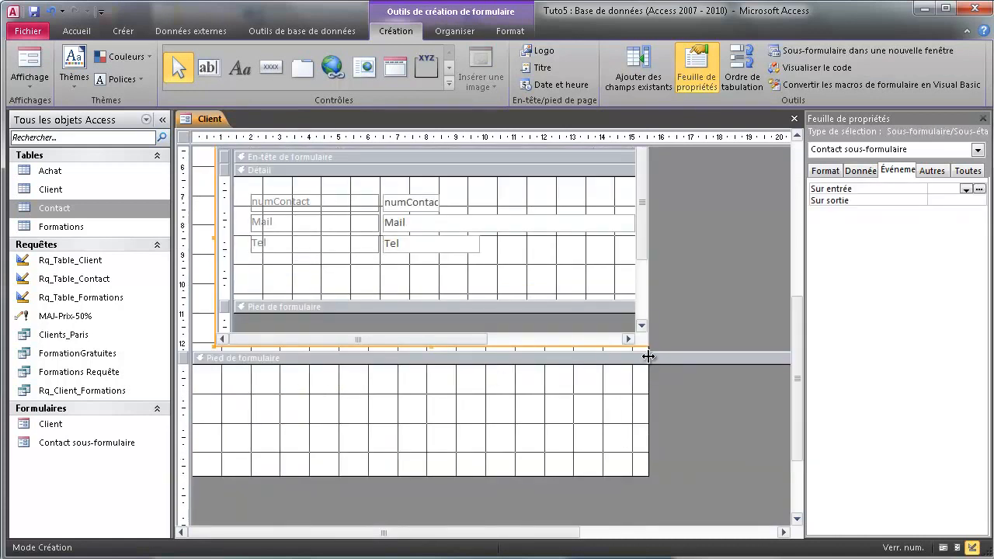
left_click_drag(651, 353, 590, 481)
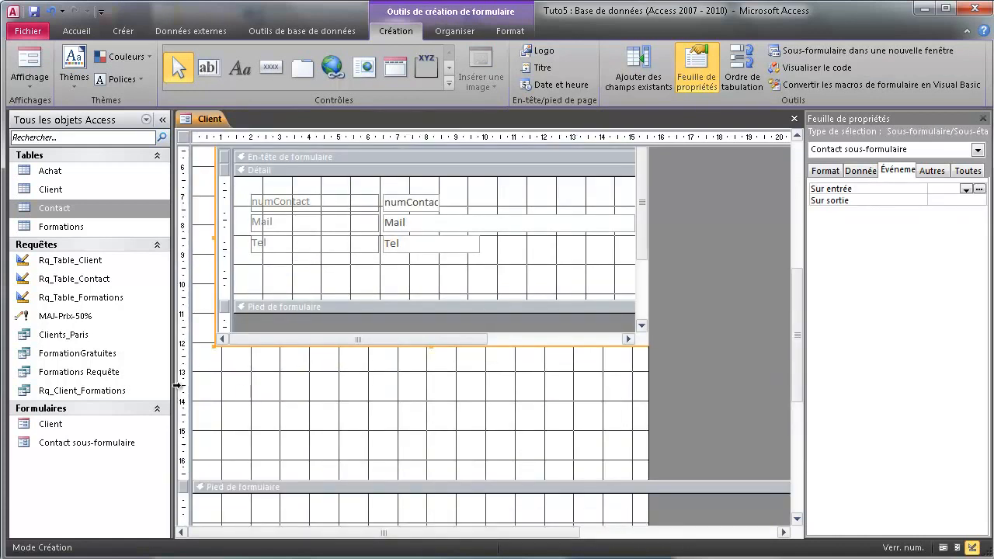
left_click(207, 427)
left_click_drag(203, 422, 749, 187)
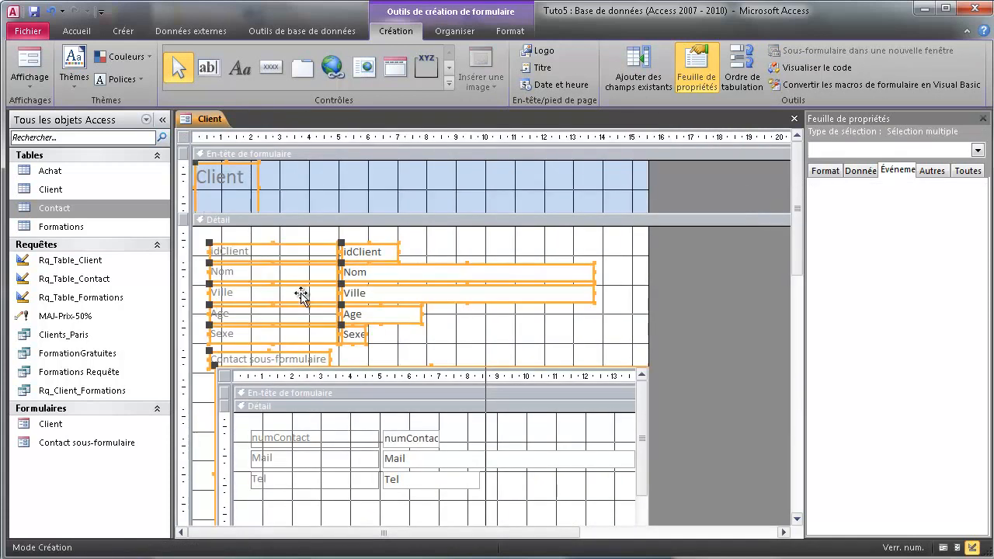
right_click(301, 293)
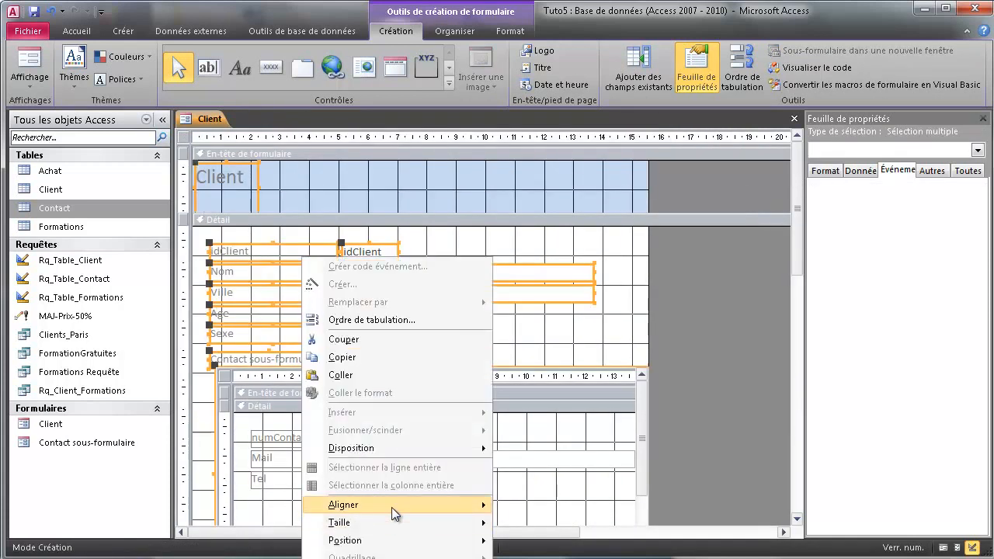
mouse_move(391, 507)
left_click(508, 506)
scroll(305, 357, "down", 3)
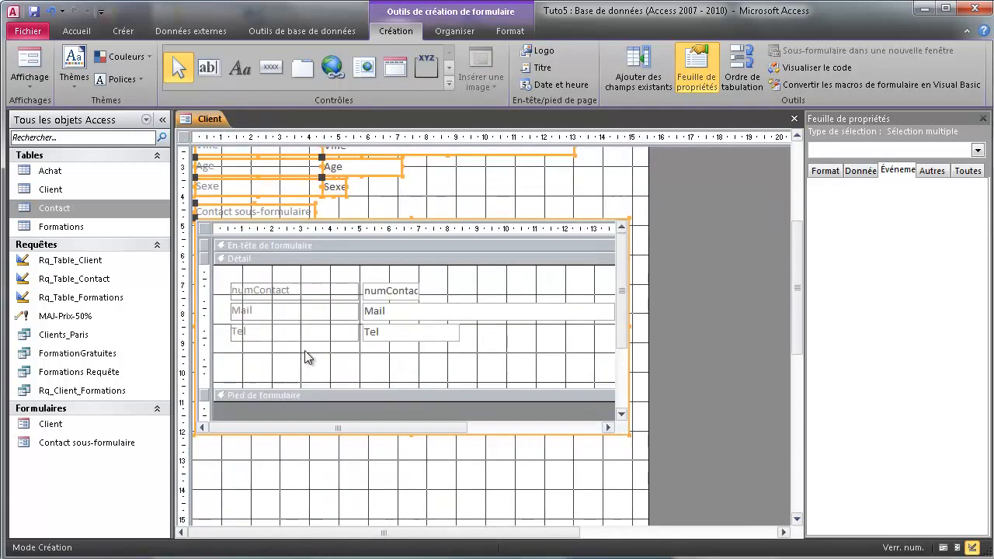
scroll(289, 429, "up", 3)
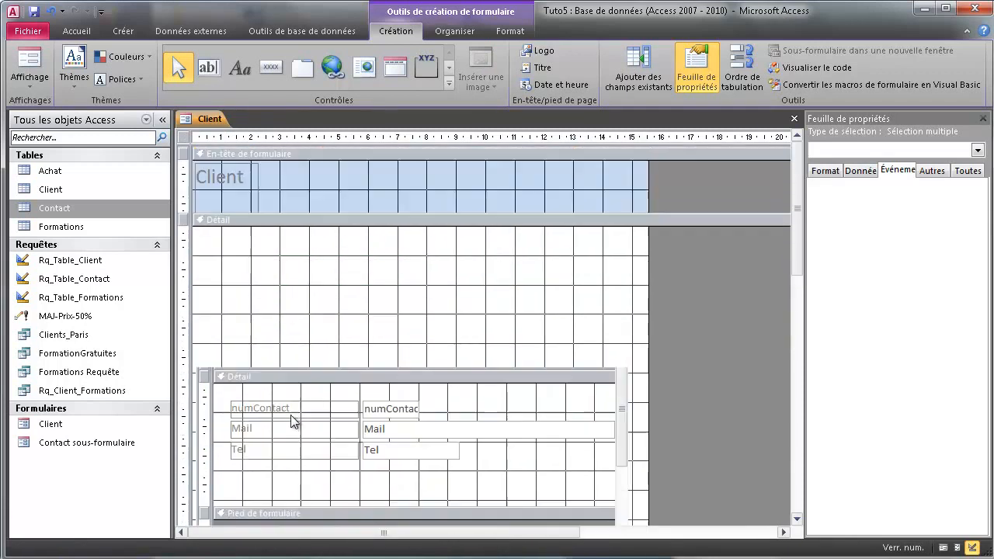
Step: Check the realigned layout in form view and advance through the client records to the seventh one
left_click(943, 547)
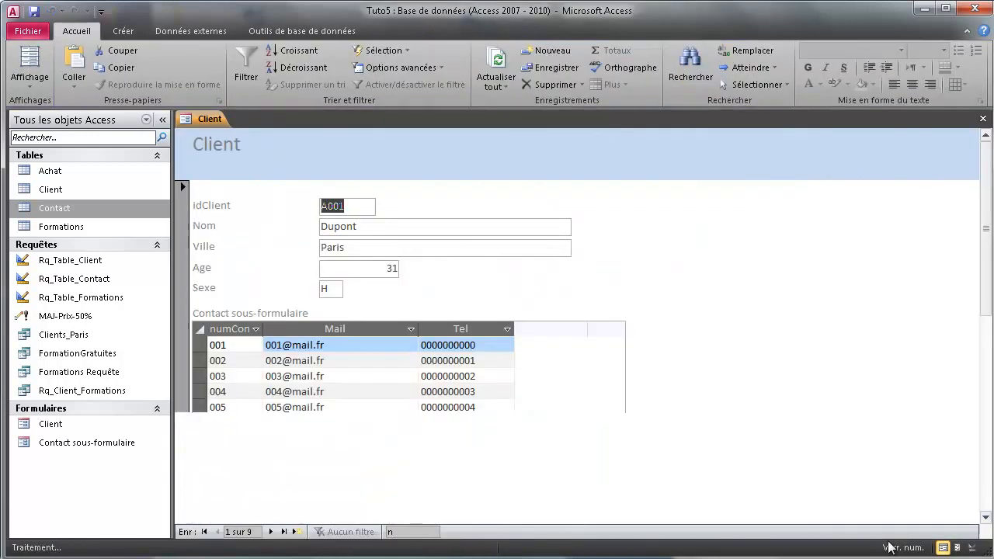
left_click(270, 532)
left_click(271, 532)
left_click(270, 532)
left_click(270, 532)
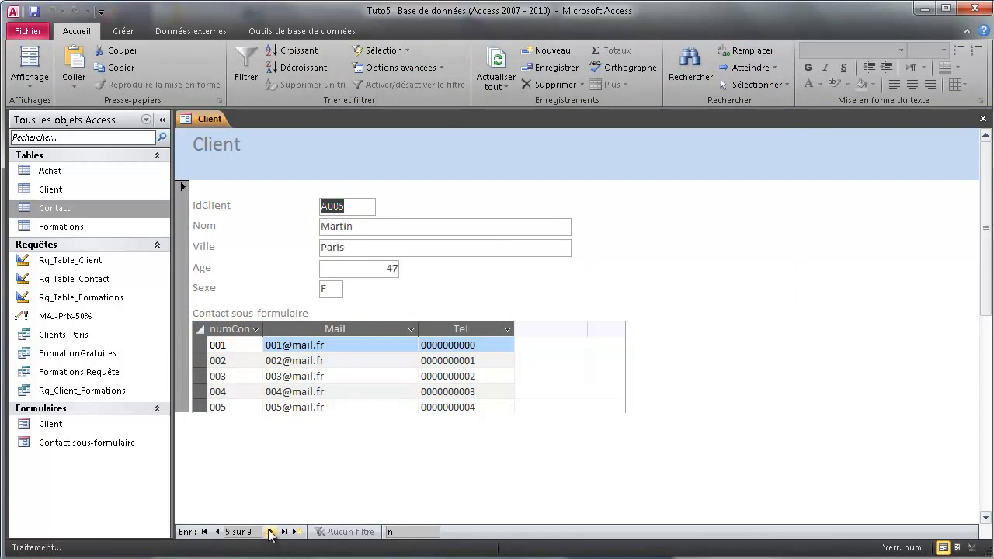
left_click(271, 532)
left_click(271, 532)
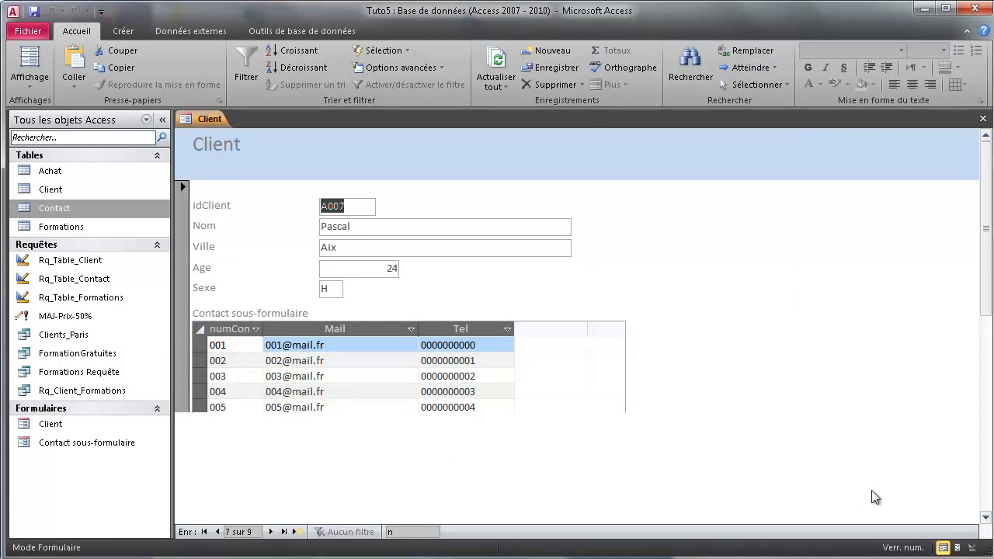
Step: Delete the Contact subform from the Client form in design view and save the changes to both forms
left_click(970, 548)
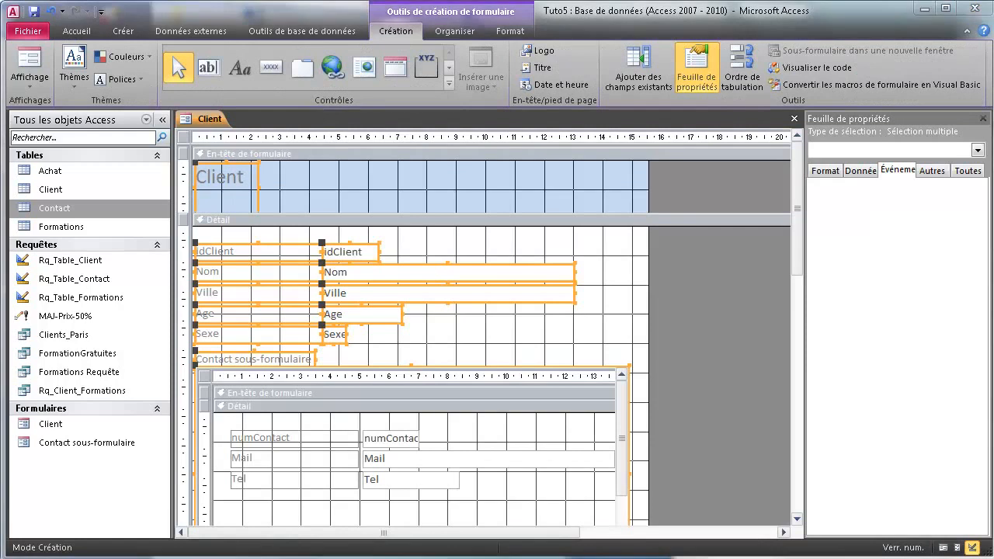
left_click(370, 351)
left_click(231, 374)
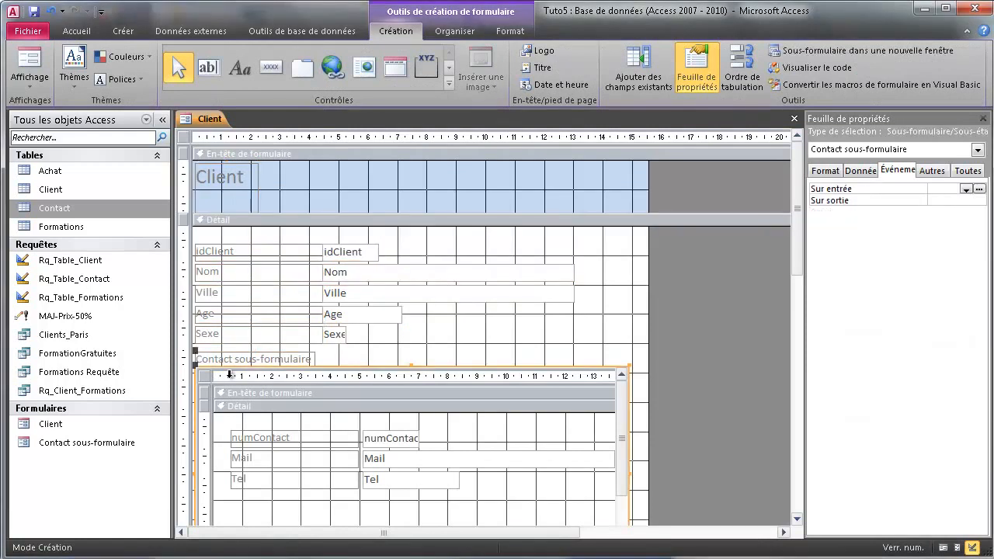
right_click(201, 378)
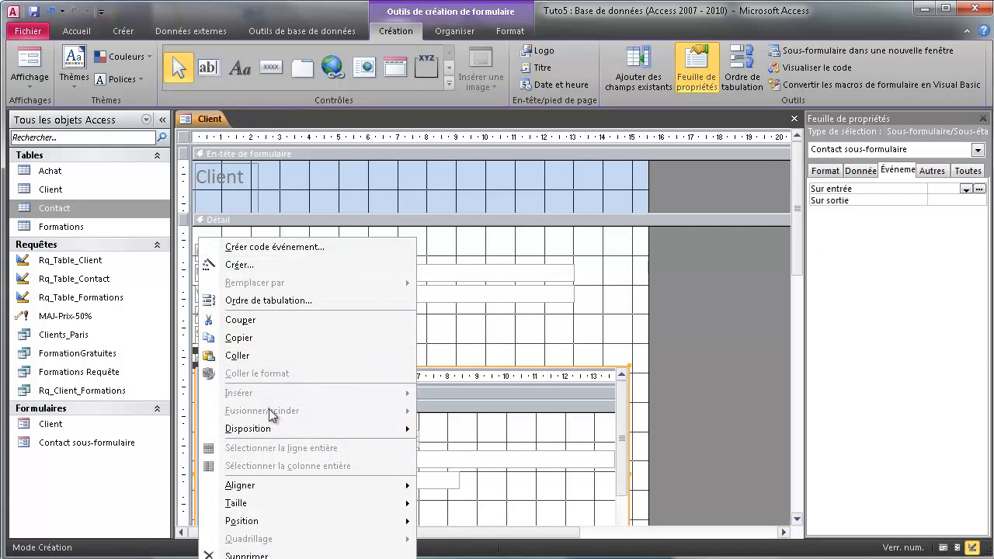
left_click(247, 555)
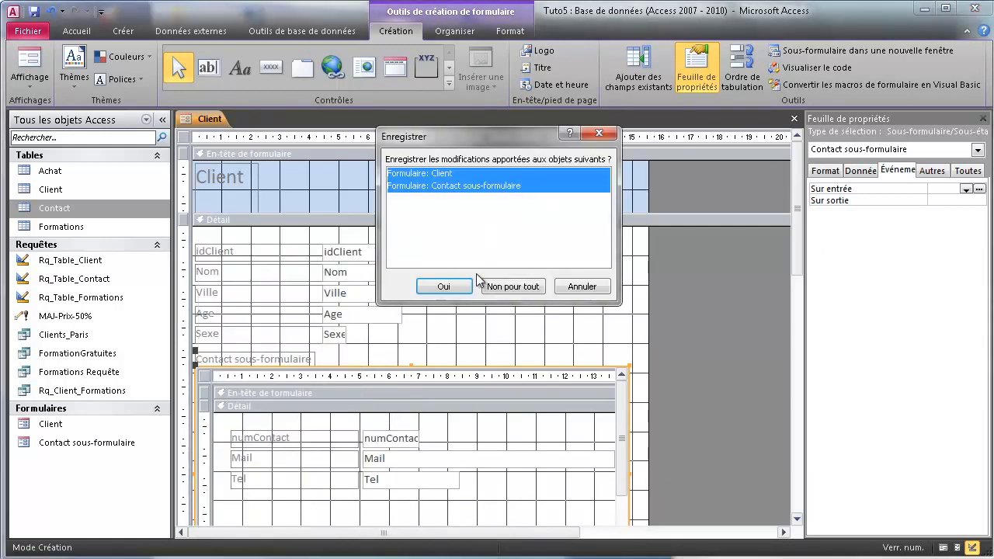
left_click(466, 284)
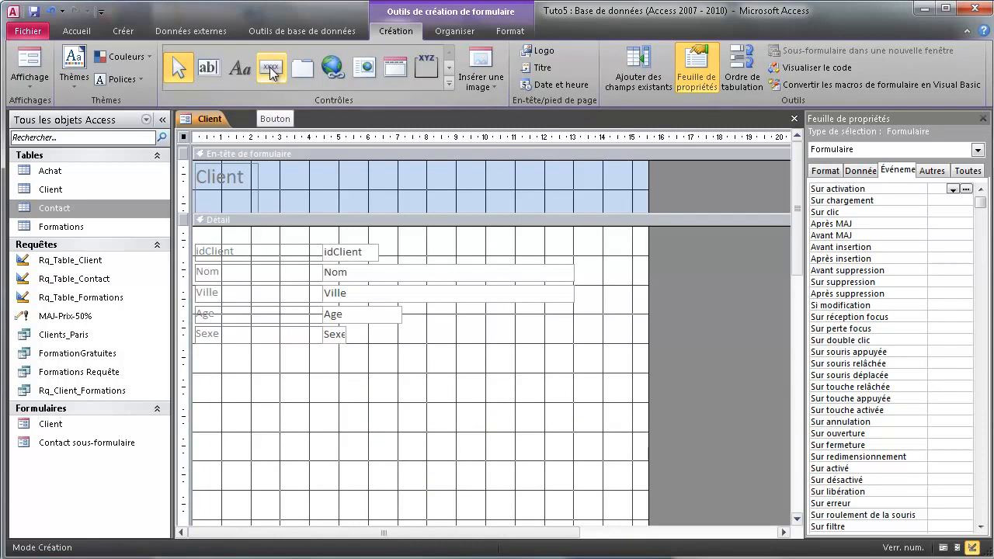
Step: Add a command button about 3 cm wide and 1 cm high below the Sexe field in the Détail section
left_click(271, 70)
left_click_drag(221, 373, 309, 405)
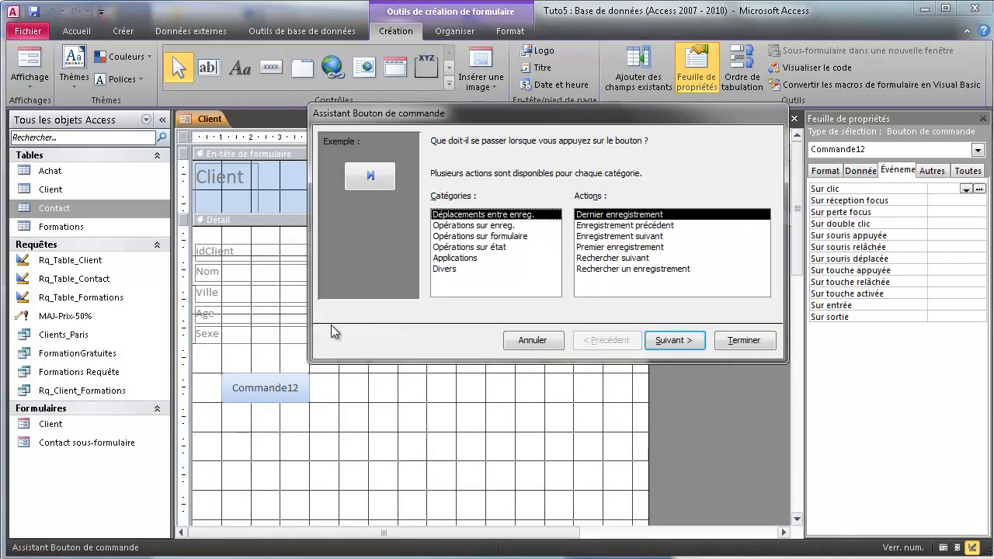
Step: Try to assign the Aperçu d'un état action from the Opérations sur état category to the new button, and cancel the wizard
left_click(500, 249)
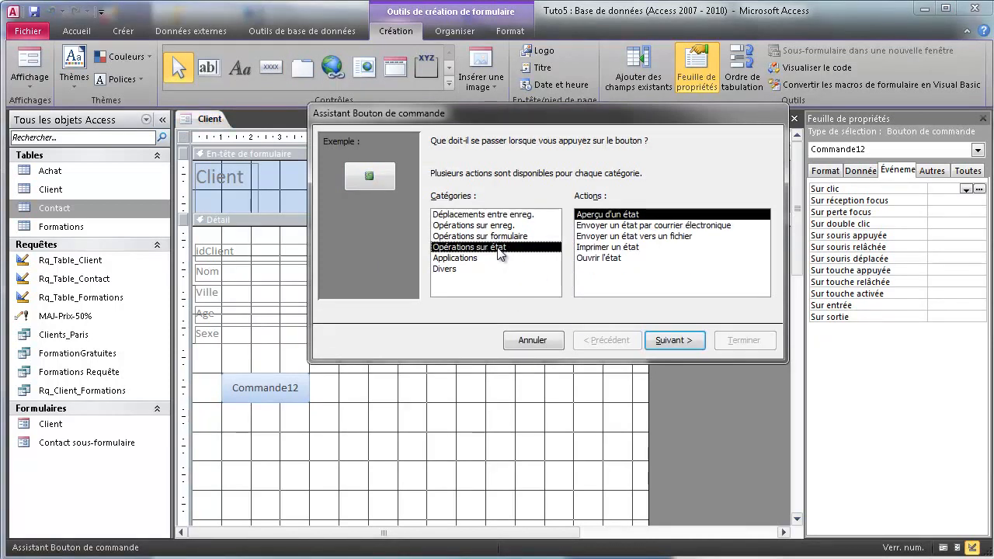
left_click(676, 342)
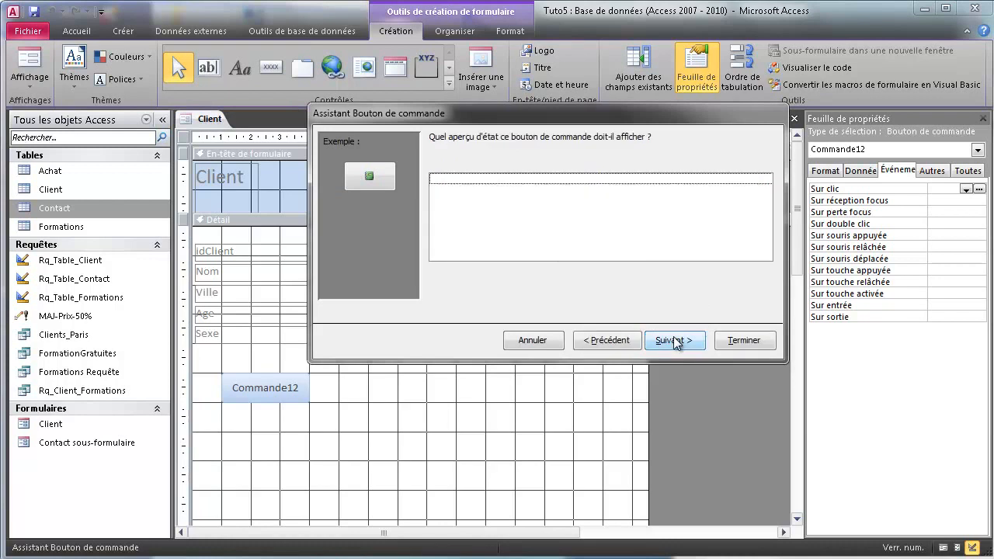
left_click(743, 342)
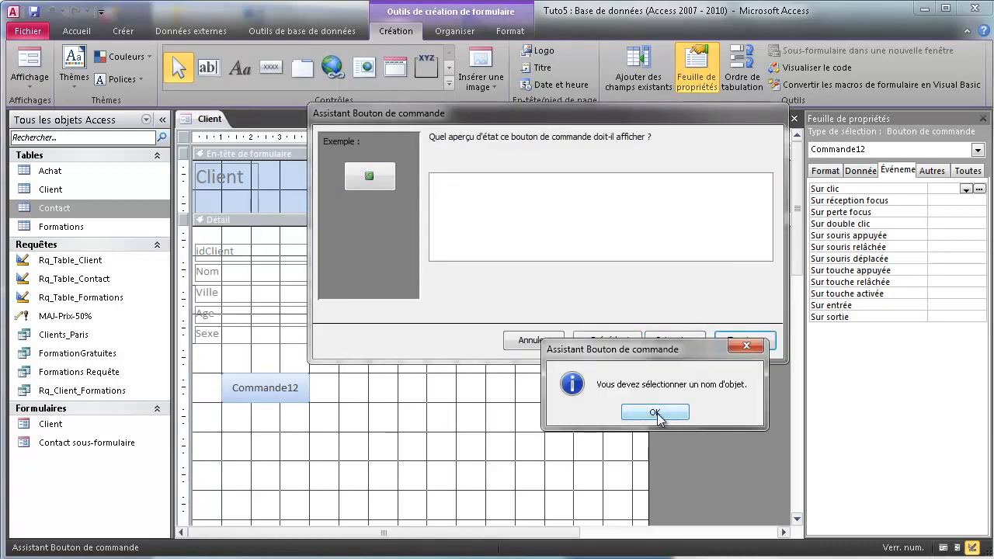
left_click(654, 412)
left_click(747, 342)
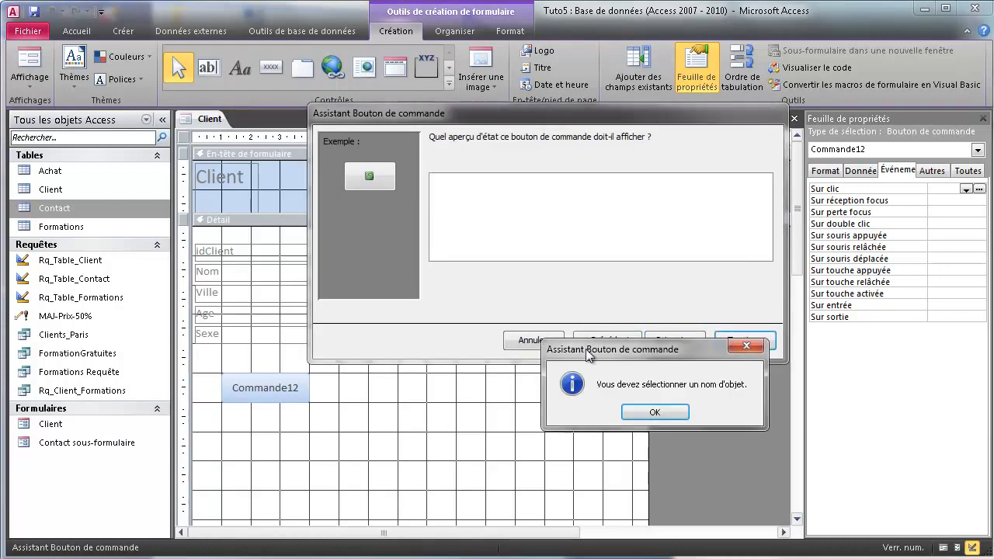
left_click(668, 411)
left_click(526, 339)
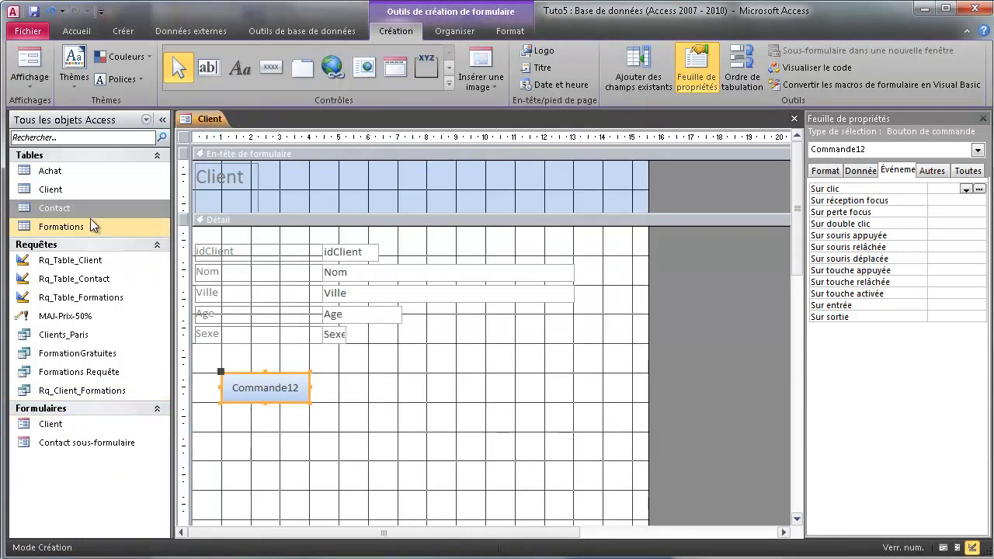
left_click(64, 187)
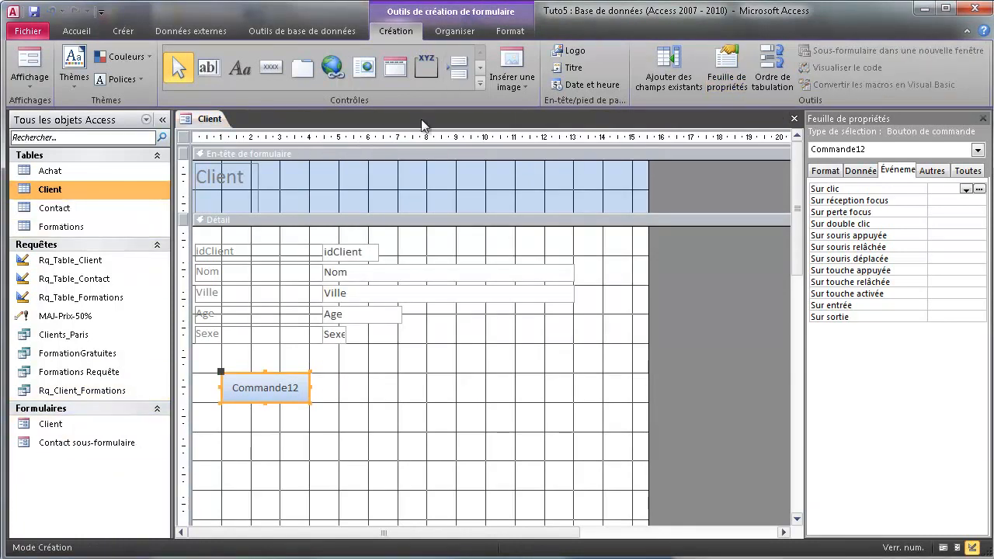
left_click(124, 31)
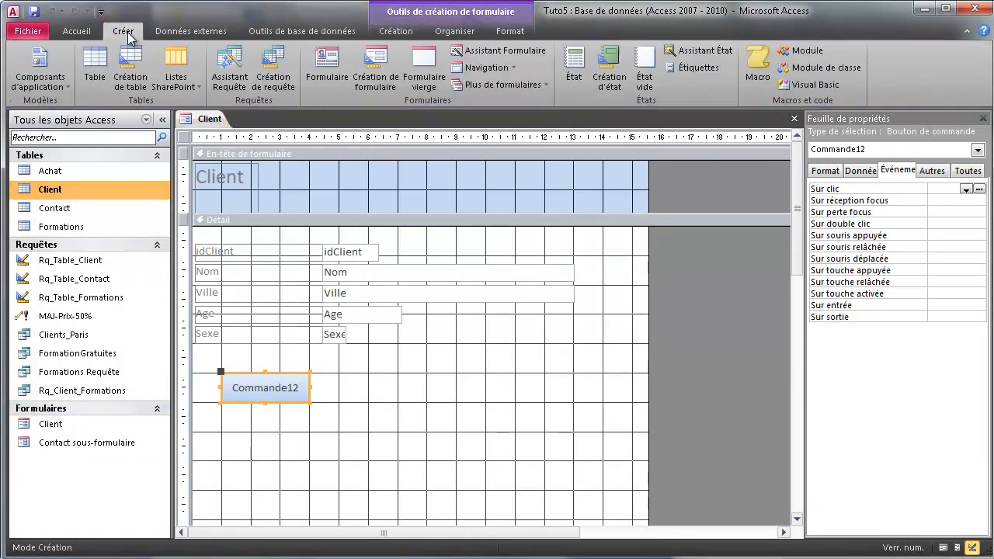
left_click(608, 70)
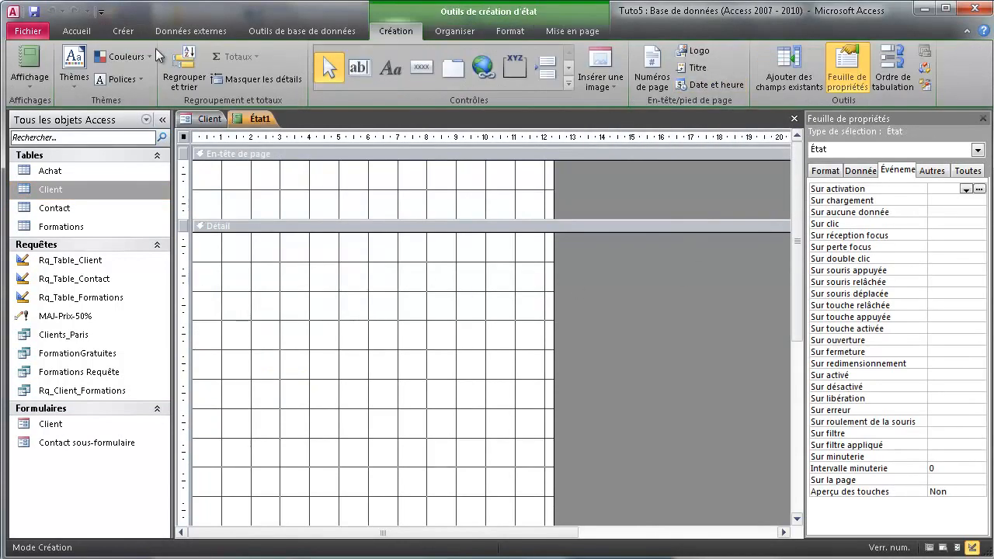
right_click(260, 116)
left_click(293, 143)
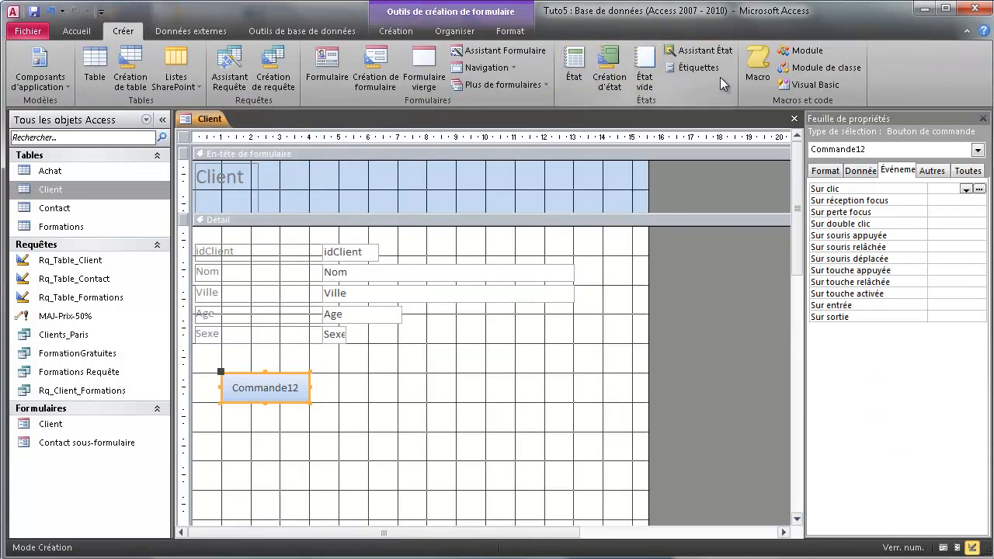
Step: Create a tabular portrait report titled Client from all fields of the Client table, without sorting, and open its preview
left_click(471, 265)
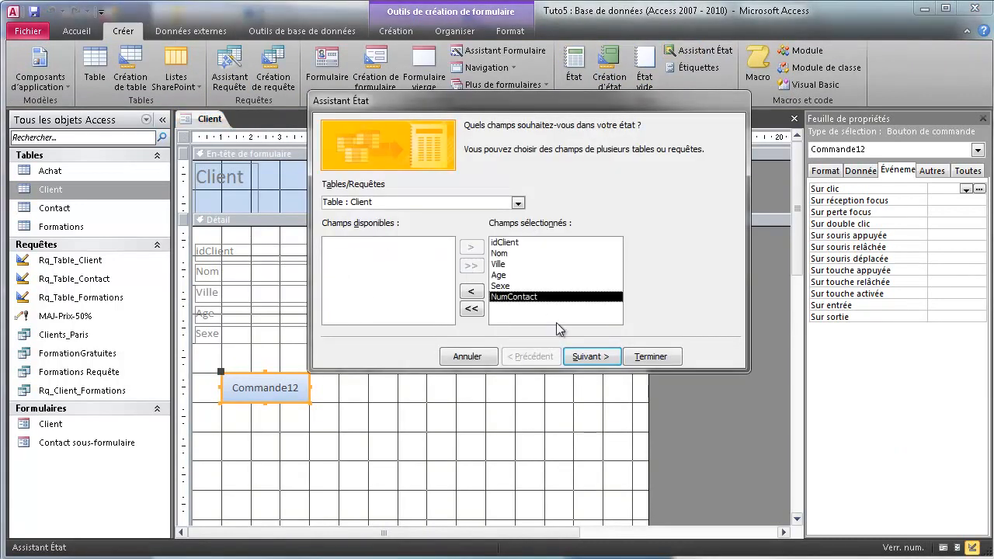
left_click(585, 357)
left_click(588, 359)
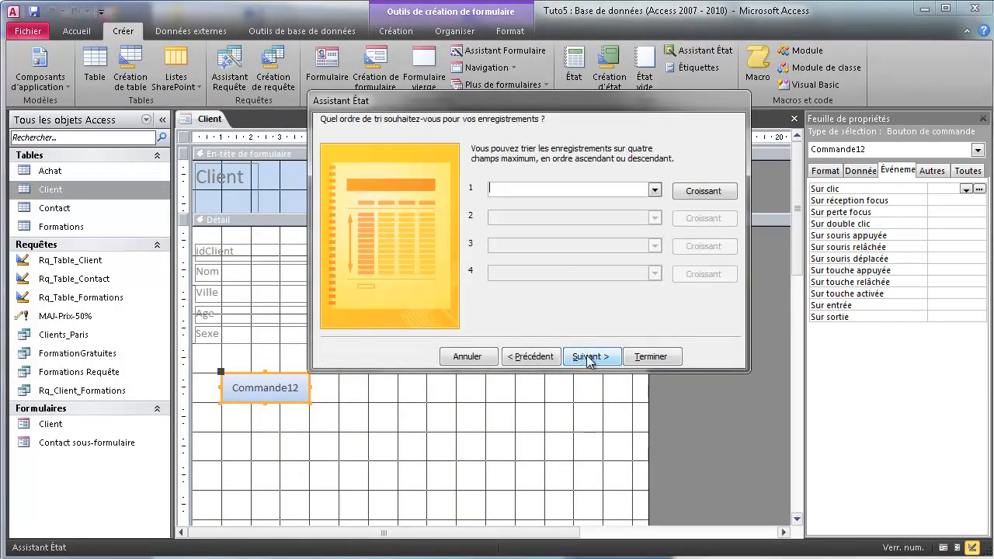
left_click(655, 190)
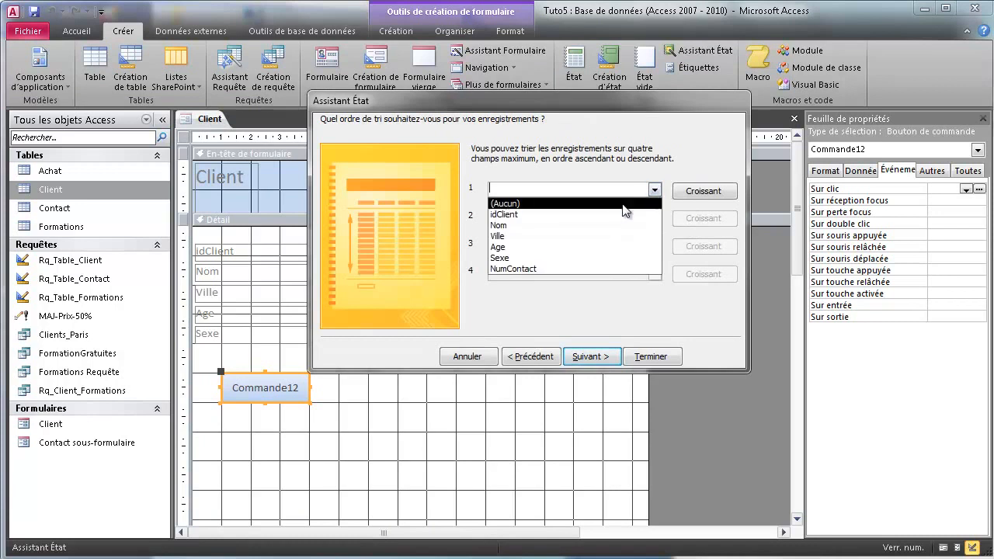
left_click(602, 357)
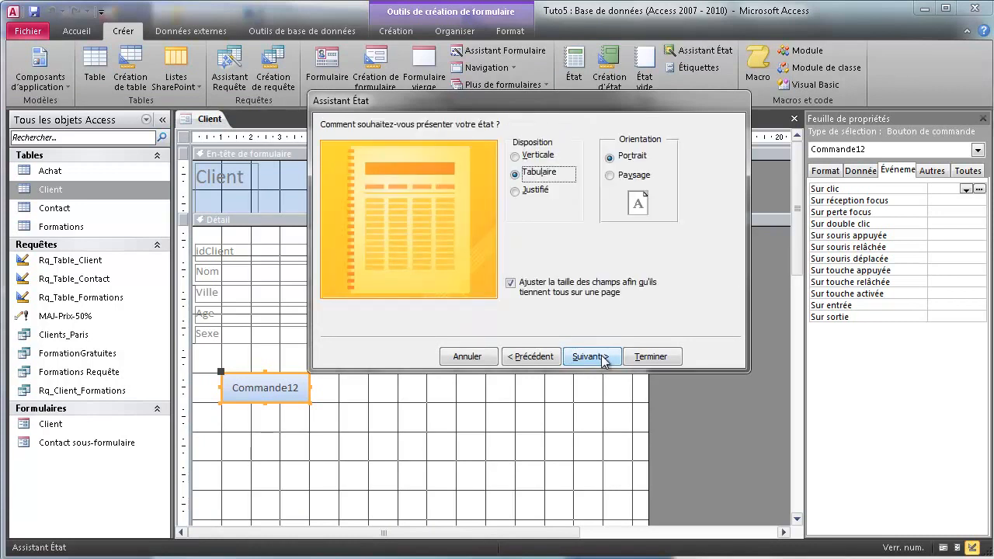
left_click(602, 356)
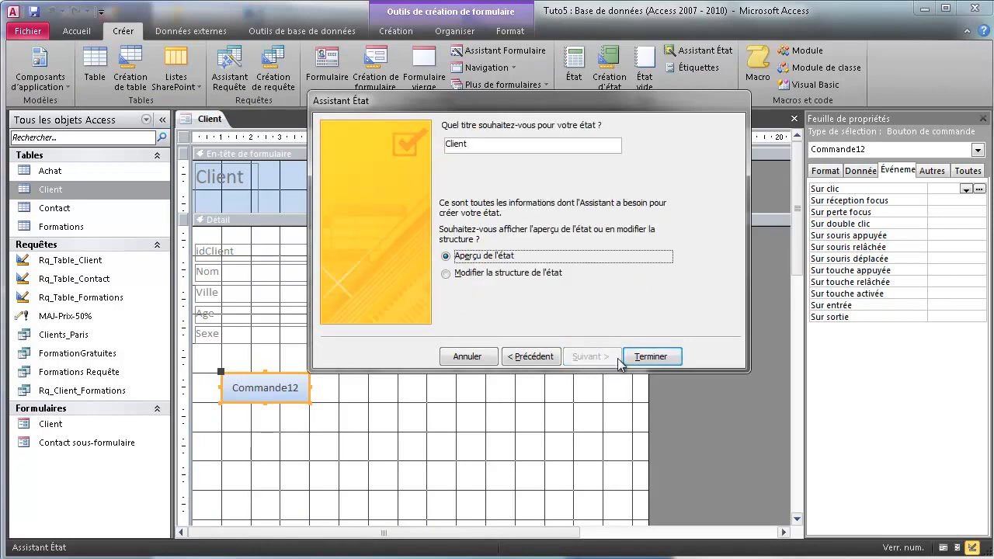
left_click(627, 358)
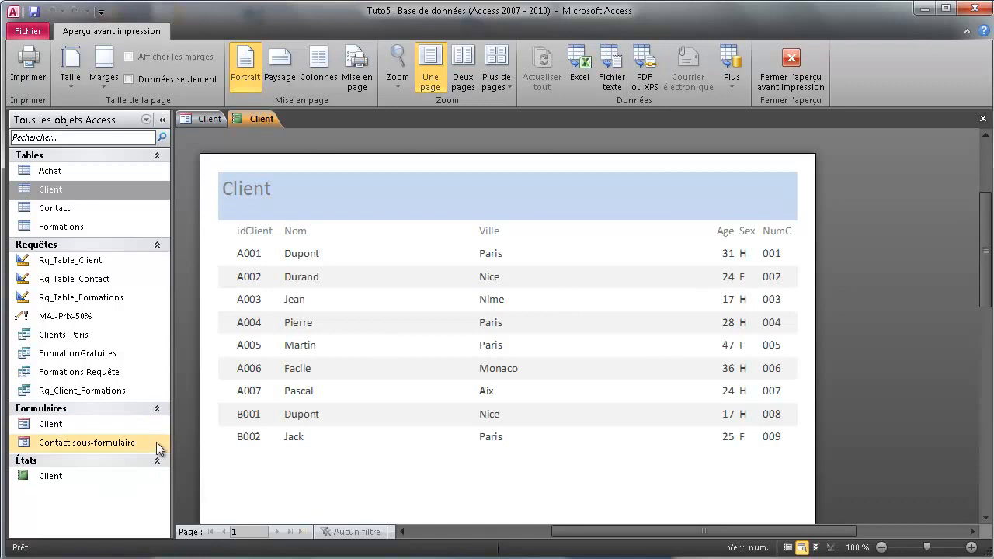
Step: Return to the Client form's design and delete the unassigned command button below the Sexe field
left_click(101, 439)
left_click(76, 422)
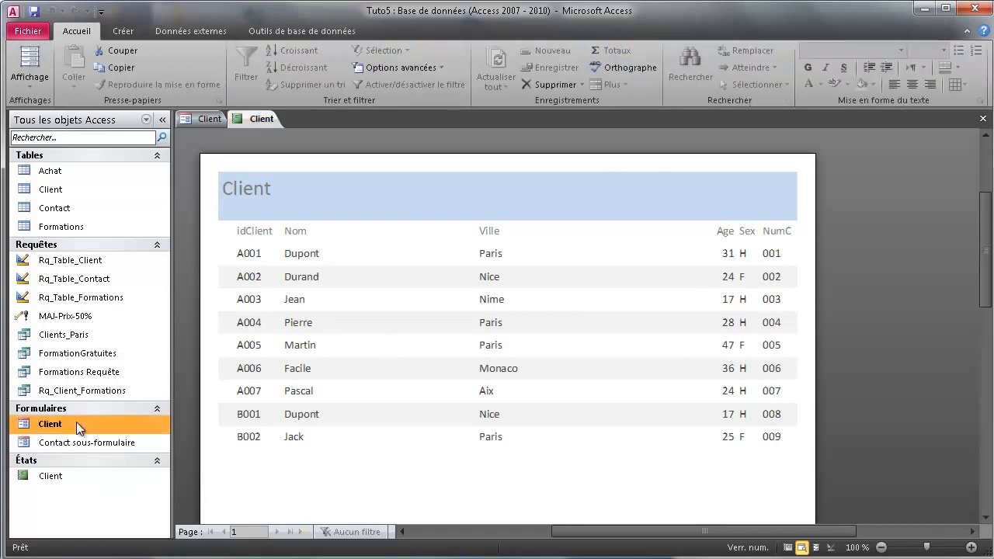
left_click(207, 118)
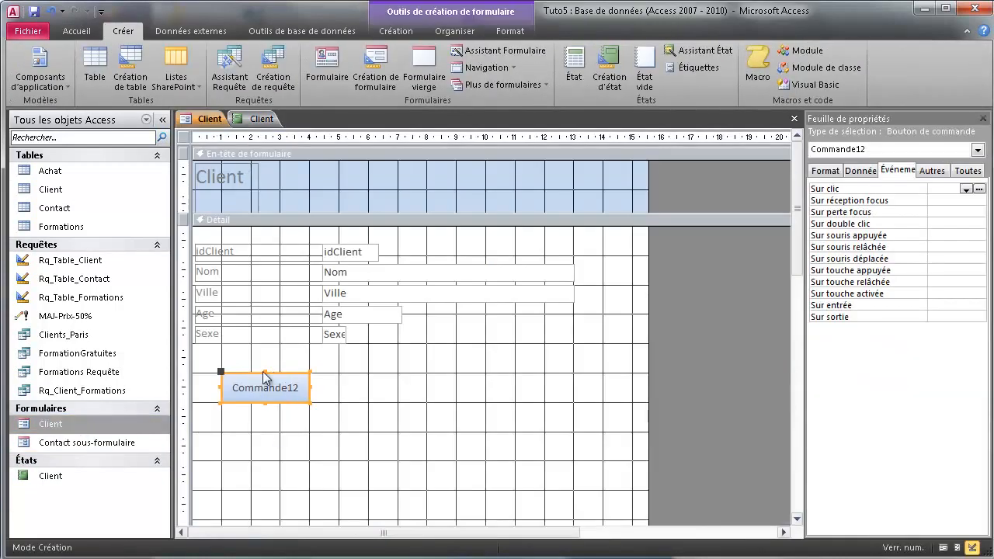
key("Delete")
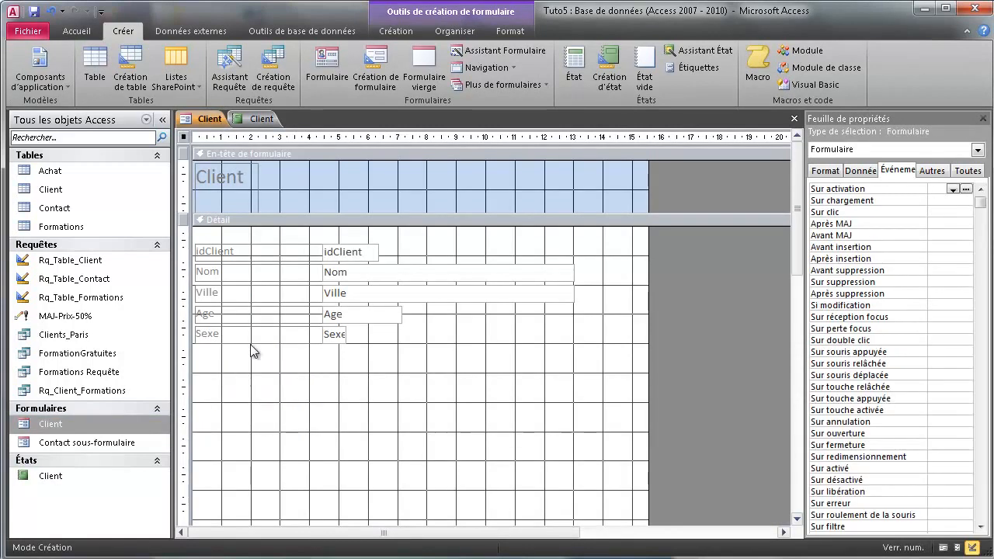
Step: Draw a new command button about 3 cm wide and 1 cm high below the Sexe field in the Détail section
left_click(398, 31)
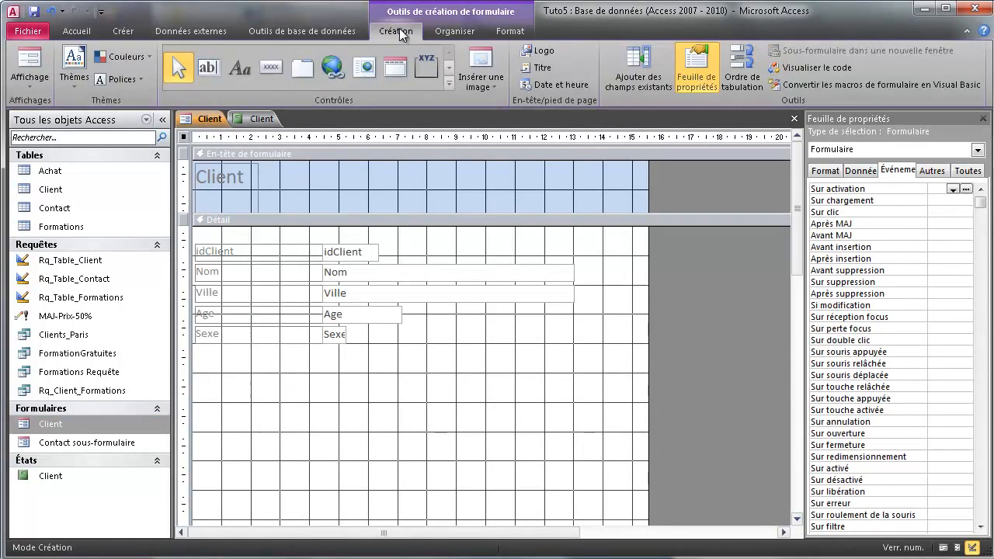
left_click(270, 69)
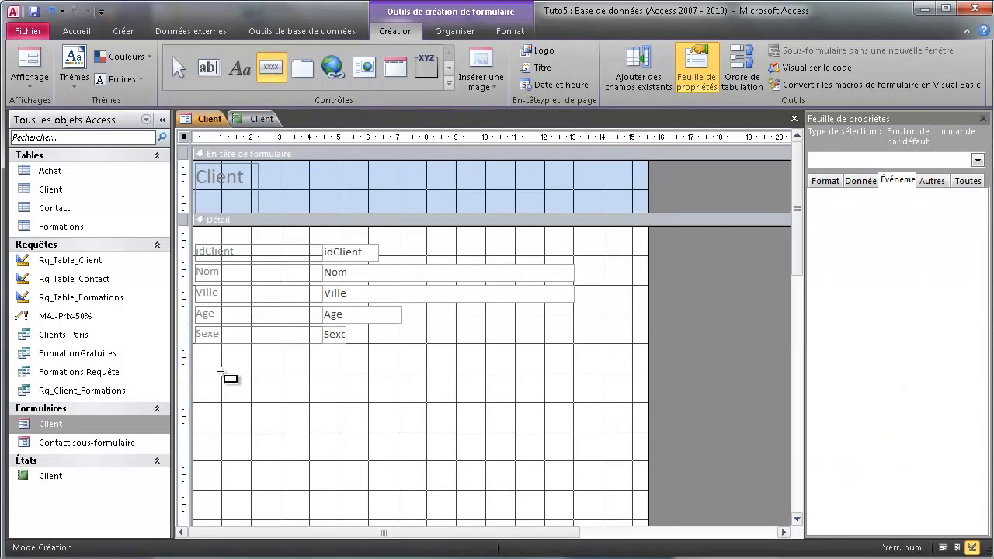
left_click_drag(223, 374, 308, 402)
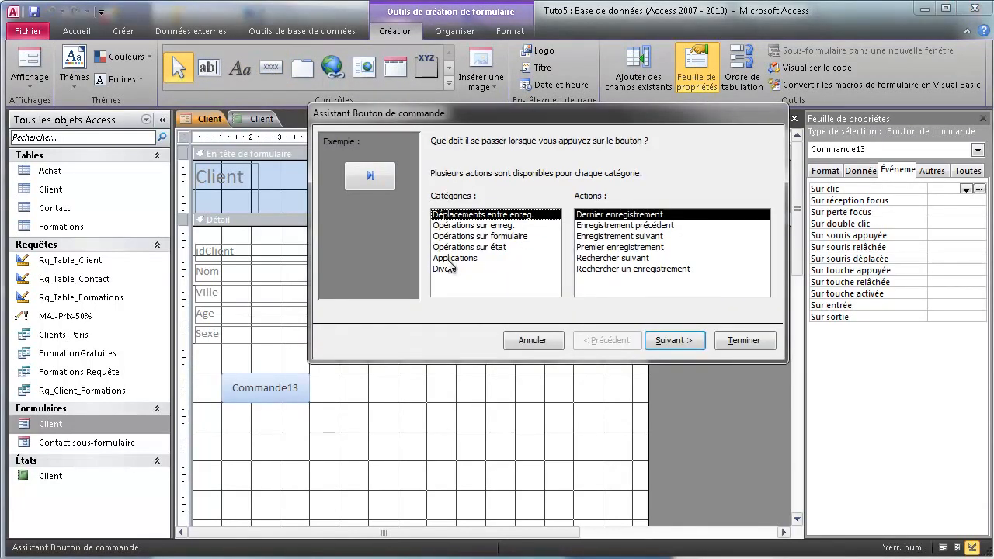
Step: Assign the Ouvrir l'état action from Opérations sur état to the button, targeting the Client report with the État MS Access image and default name
left_click(489, 247)
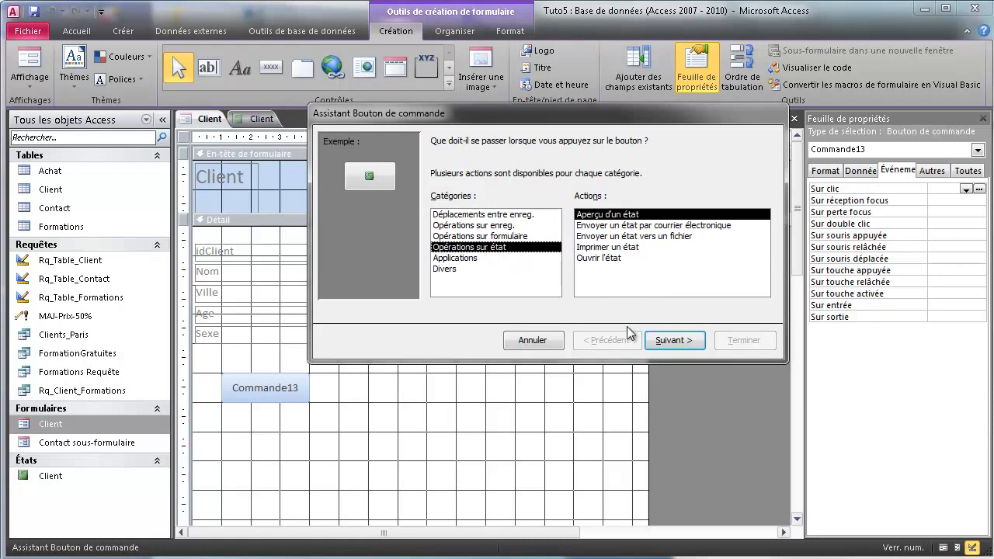
left_click(604, 258)
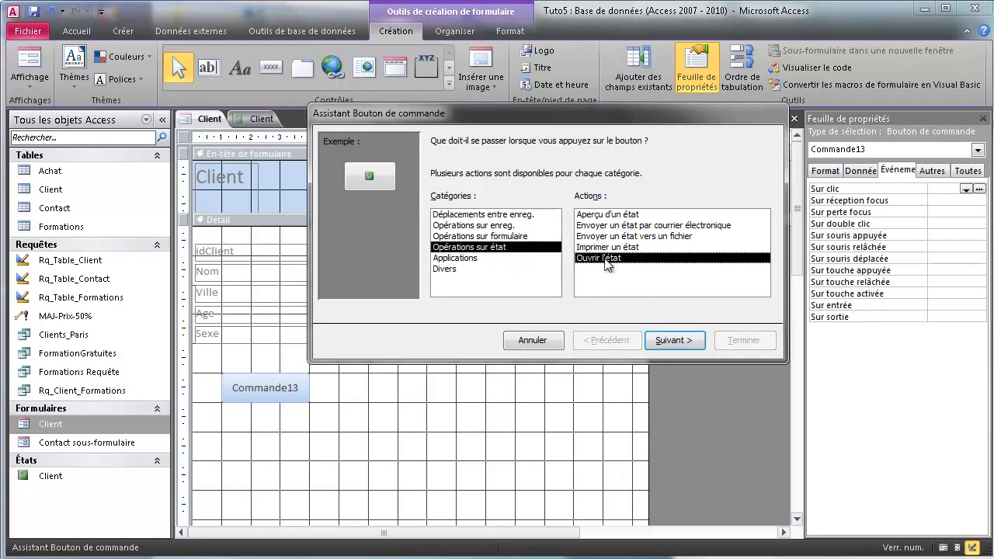
left_click(666, 339)
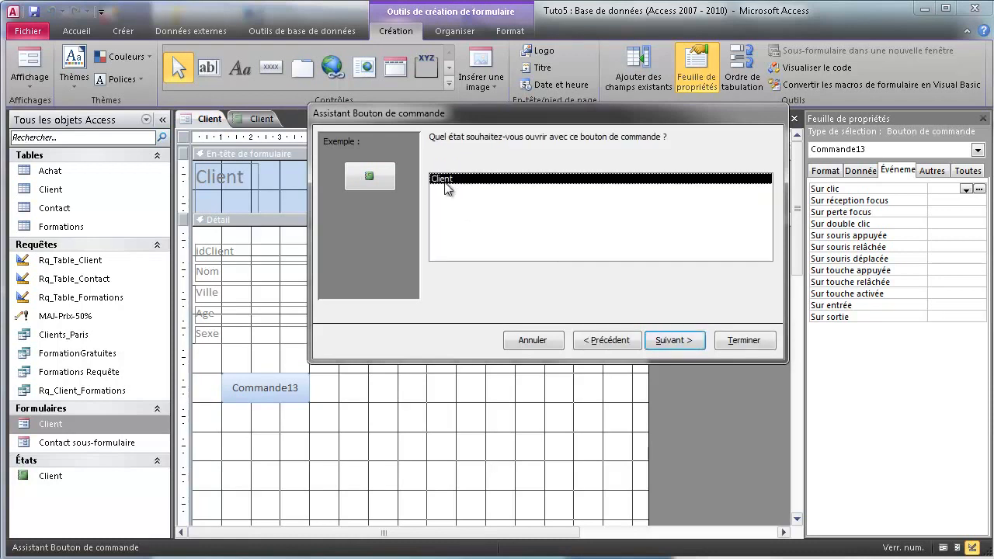
left_click(666, 339)
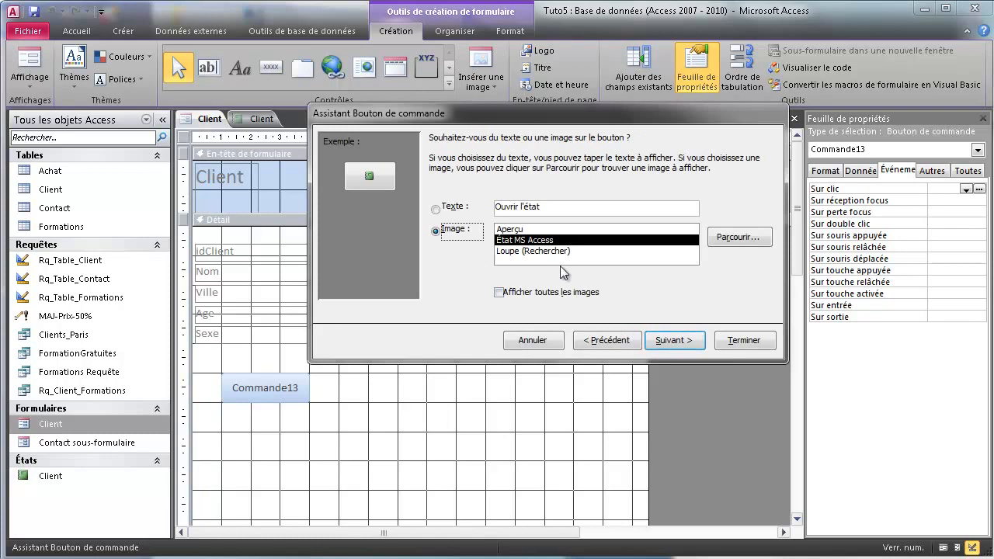
left_click(668, 338)
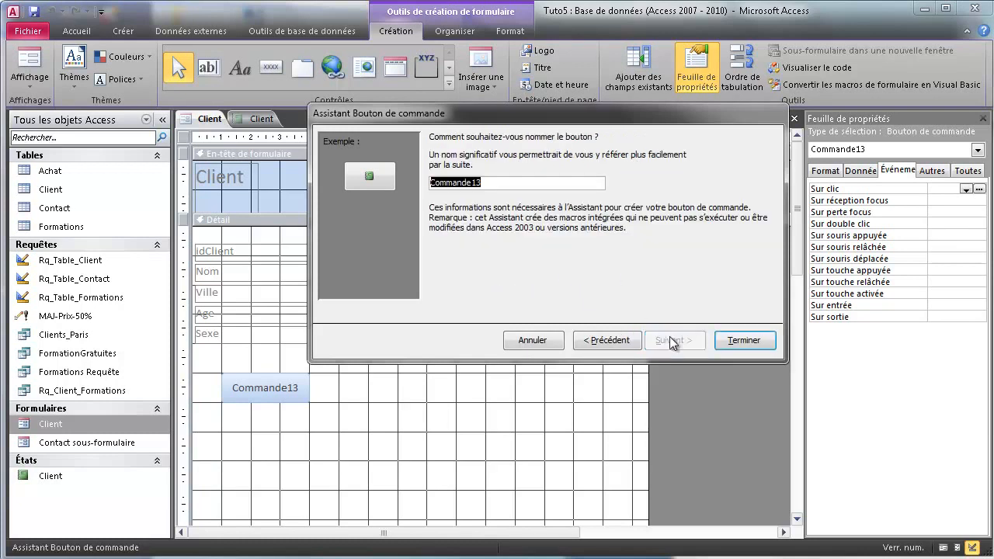
left_click(742, 341)
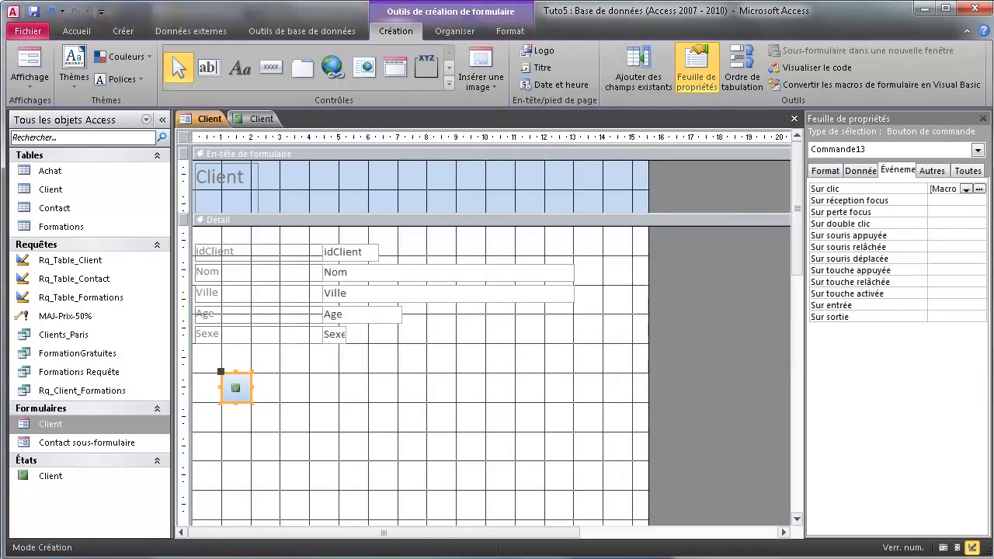
Step: Test the report button in form view, and look at the Contact sous-formulaire form before returning to the Client form
left_click(943, 548)
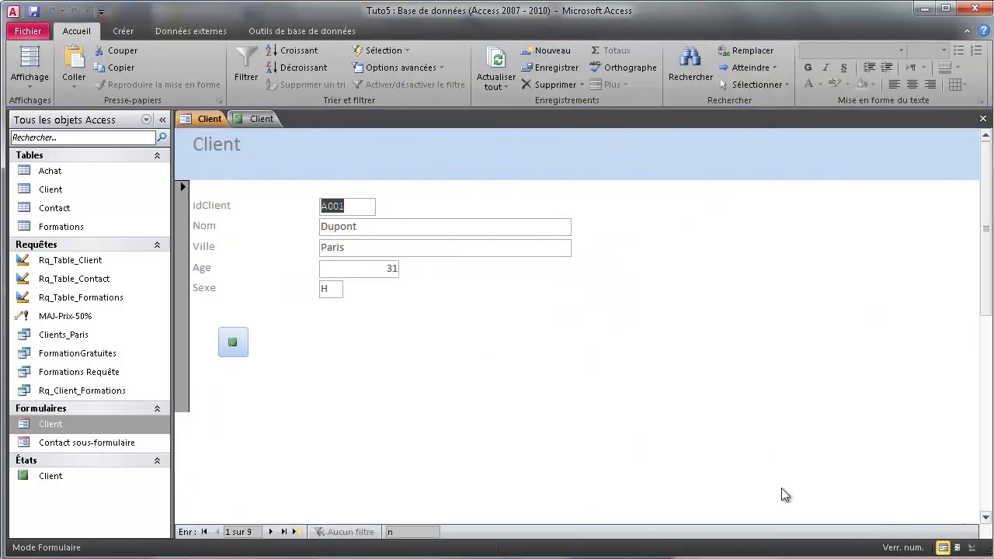
left_click(235, 342)
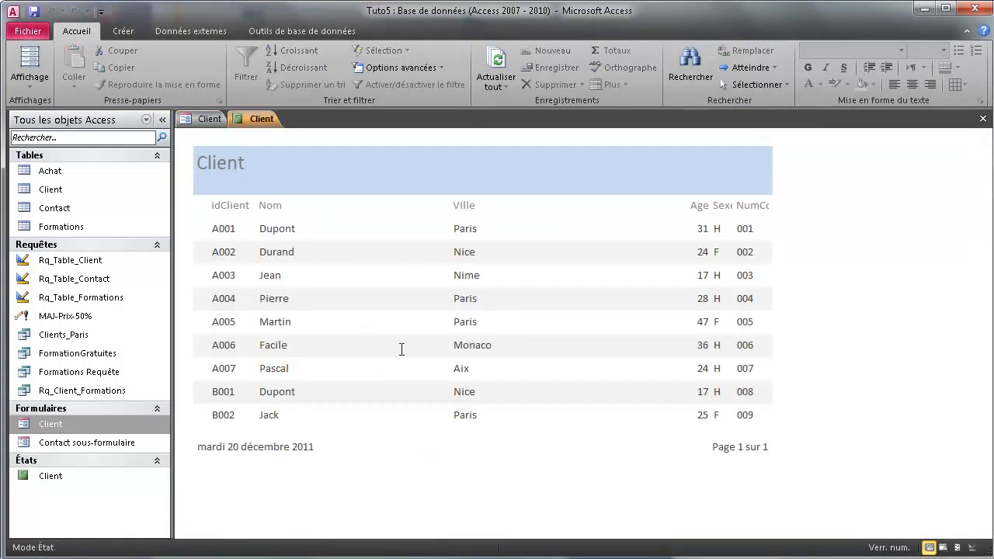
left_click(208, 119)
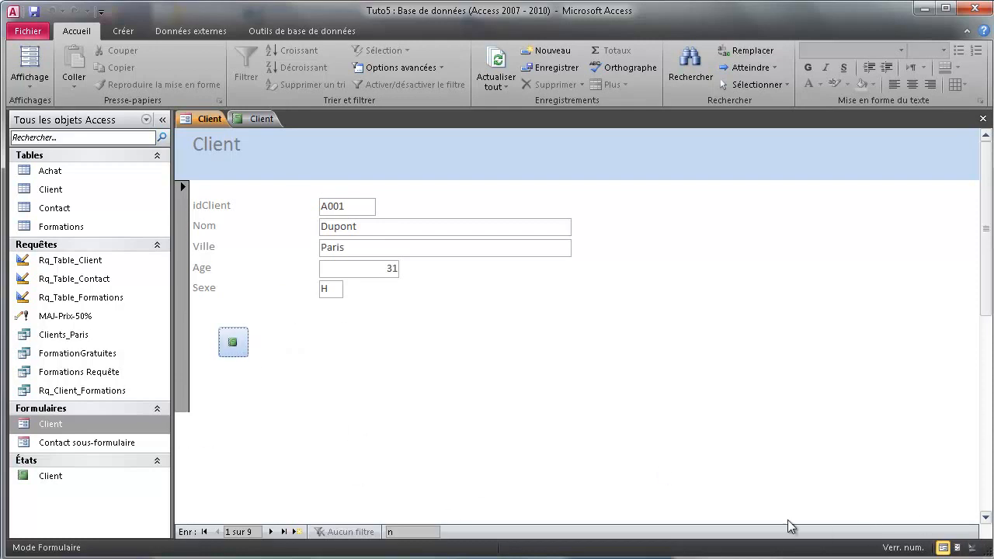
double_click(74, 444)
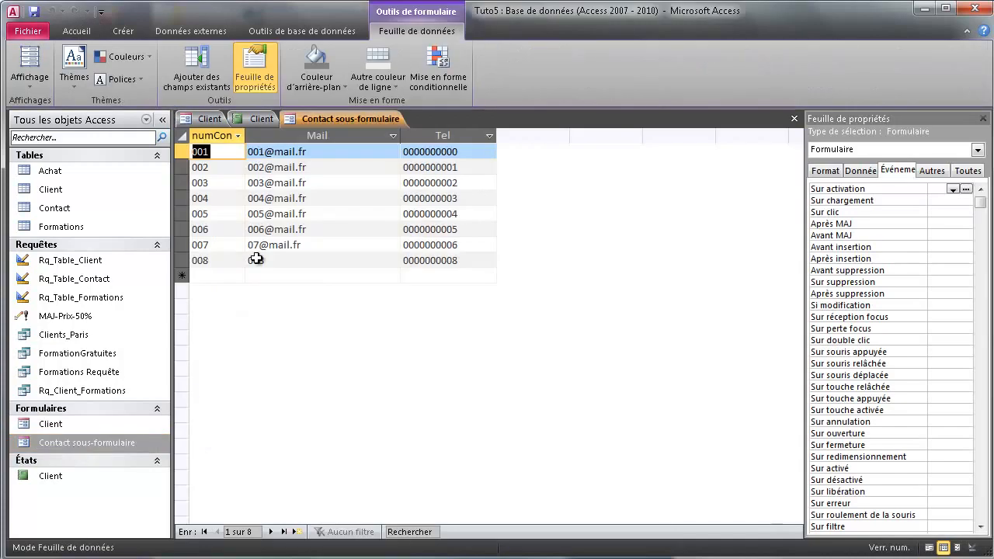
left_click(208, 118)
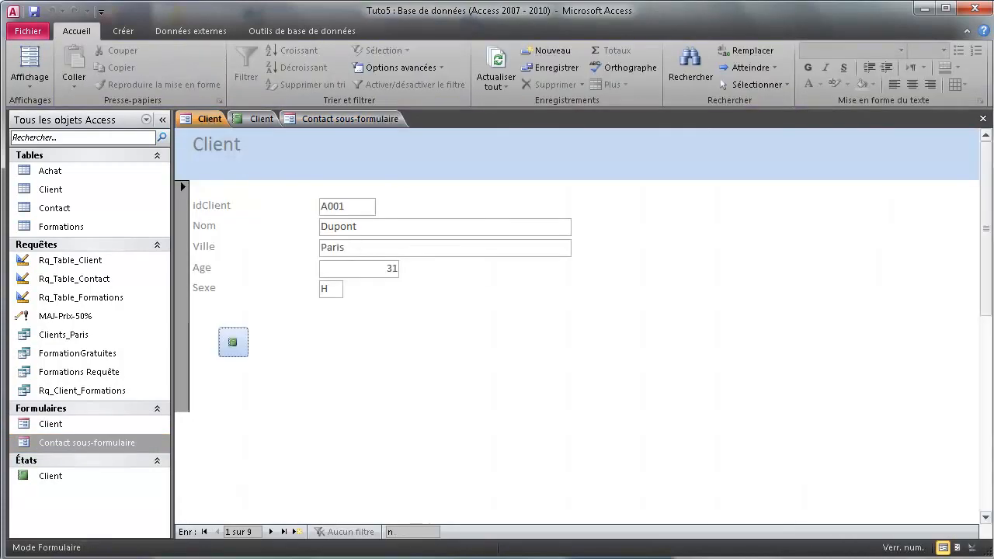
Step: In the Client form's design view, draw a second command button about 3 cm wide and 1 cm high beside the report button
left_click(970, 548)
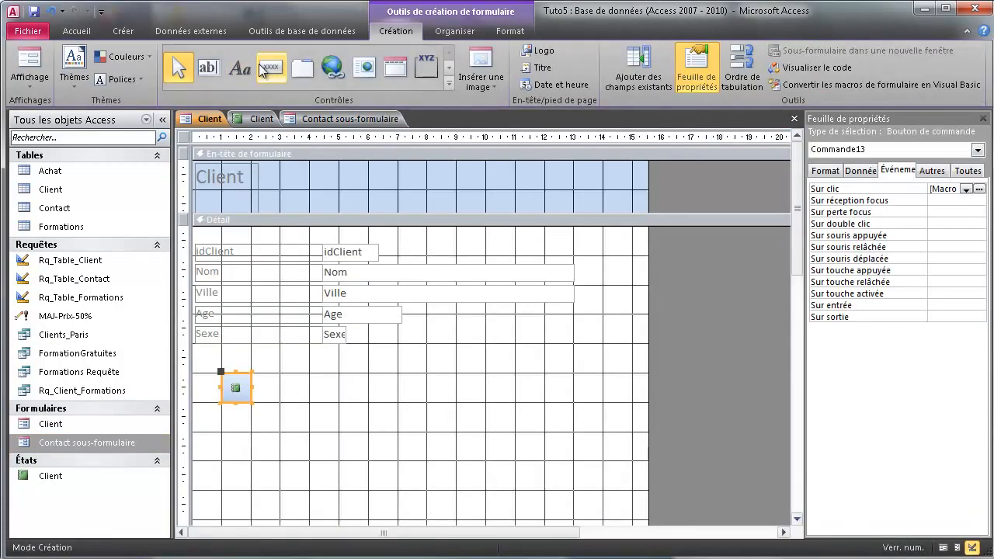
left_click(259, 64)
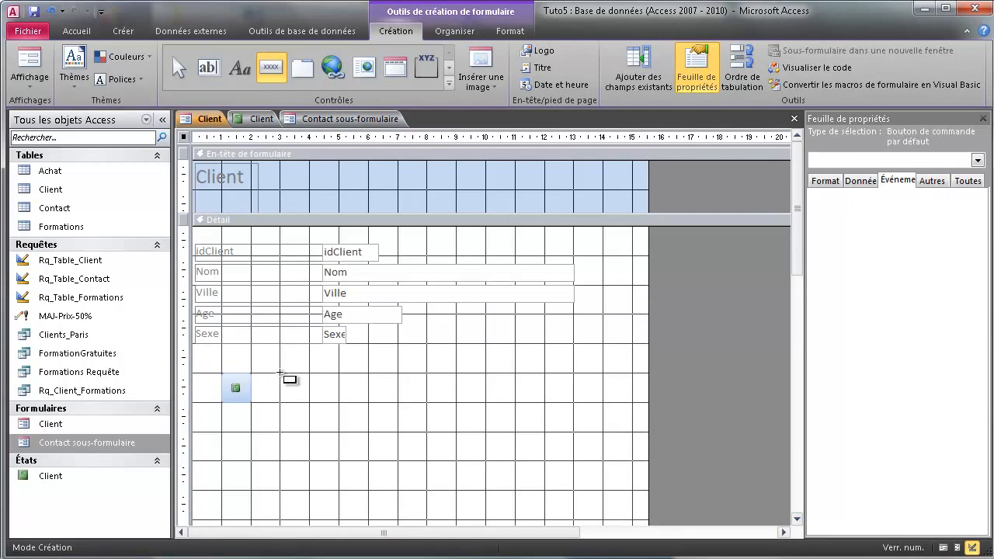
left_click_drag(281, 373, 368, 403)
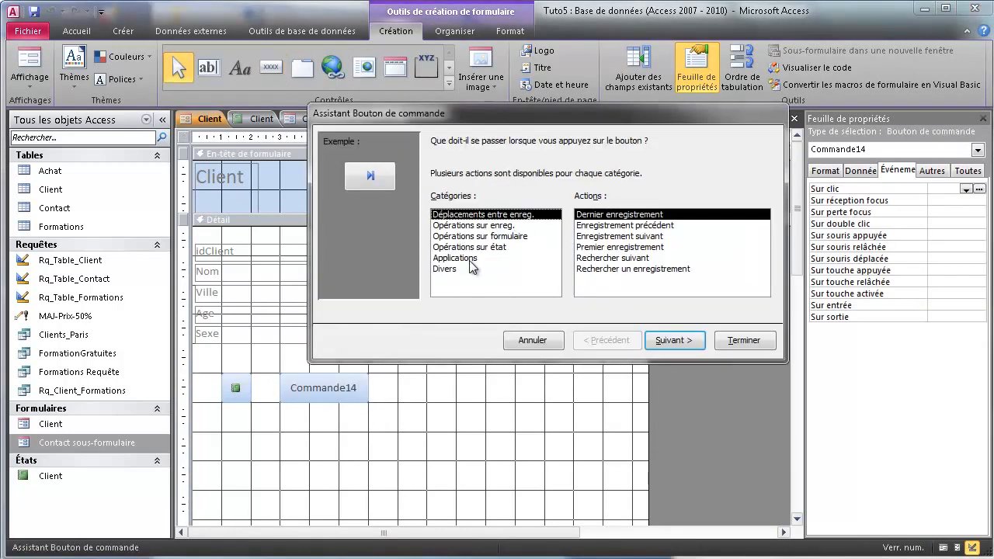
Step: Assign the Ouvrir un formulaire action from Opérations sur formulaire to the second button, targeting Contact sous-formulaire with the default image and name
left_click(481, 234)
left_click(592, 269)
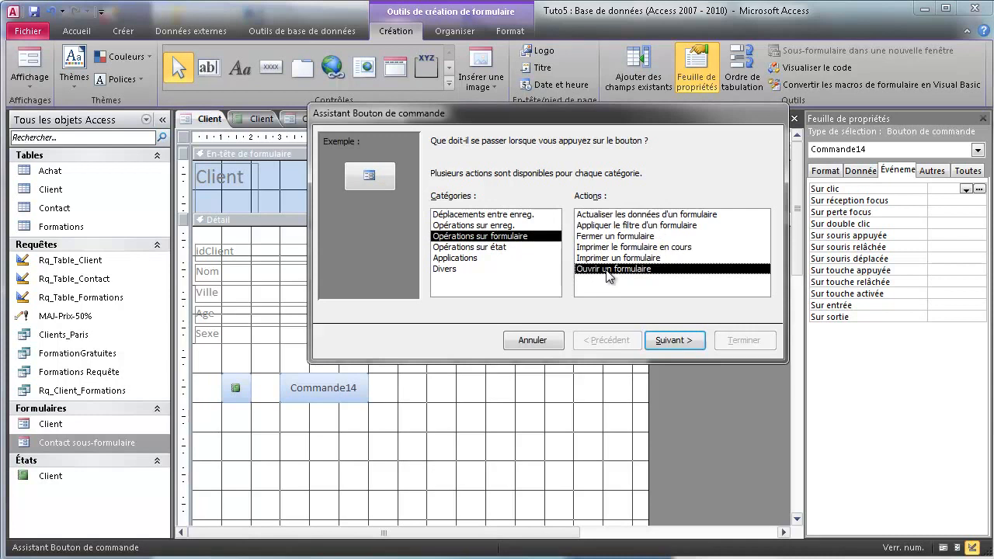
left_click(674, 340)
left_click(543, 190)
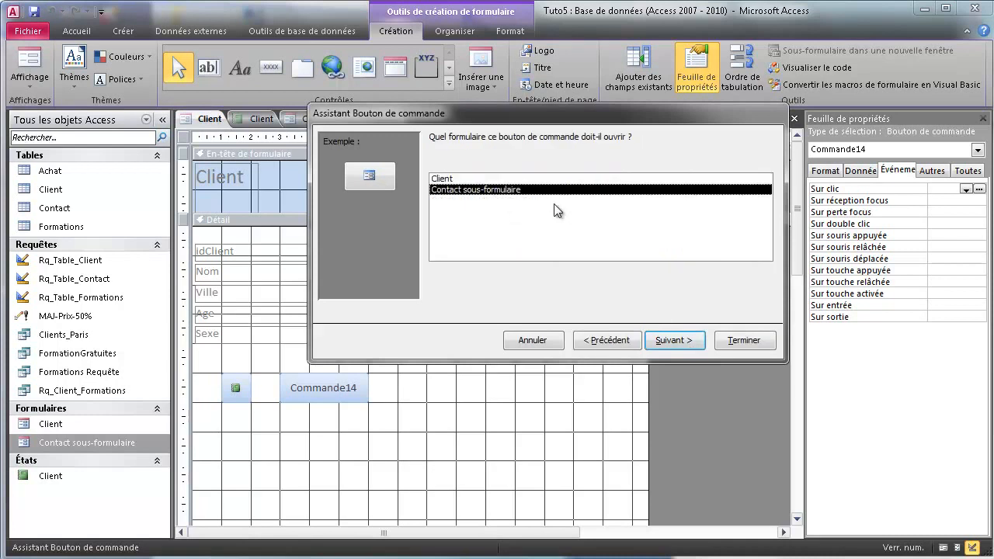
left_click(675, 340)
left_click(677, 342)
left_click(680, 343)
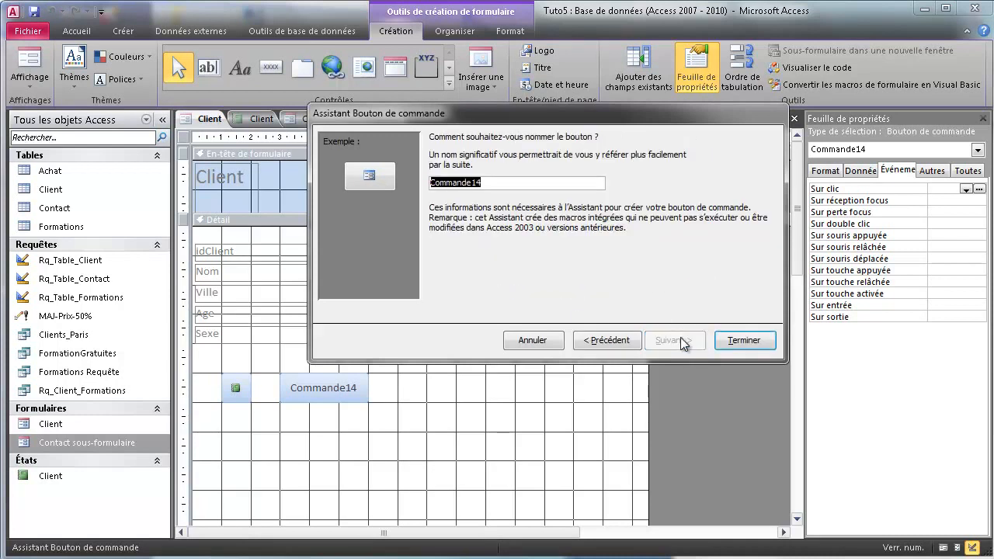
left_click(737, 341)
Step: Test the new form button in form view and return to the Client form
left_click(943, 547)
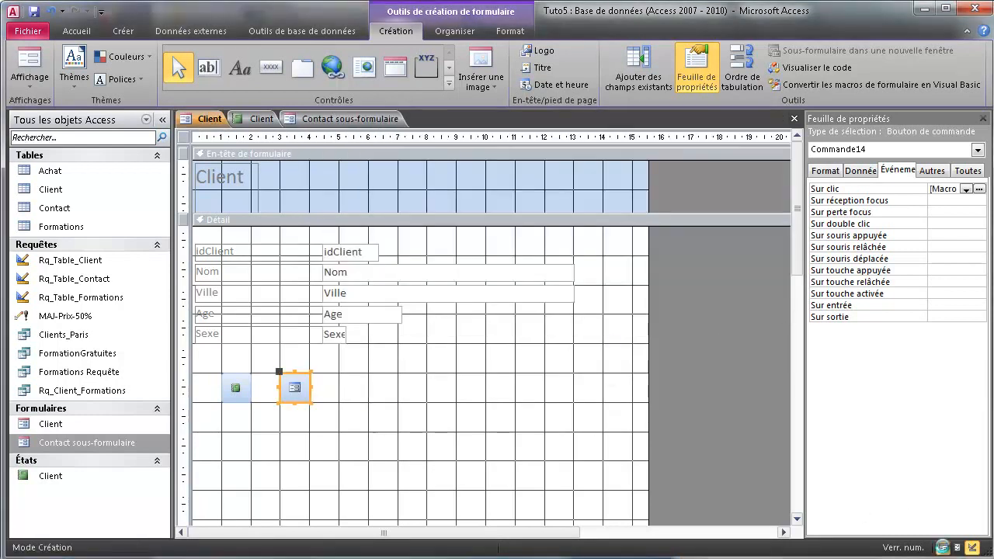
left_click(293, 347)
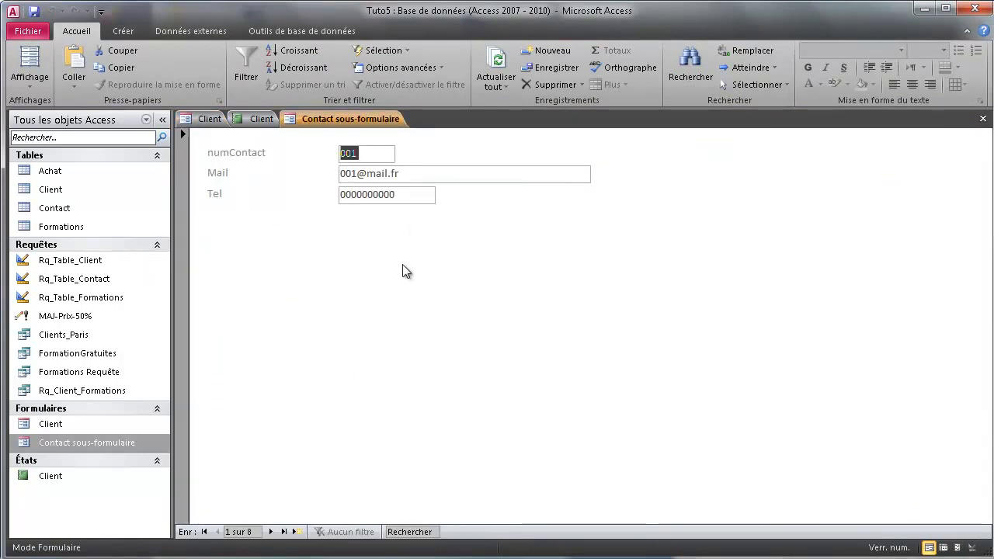
left_click(226, 117)
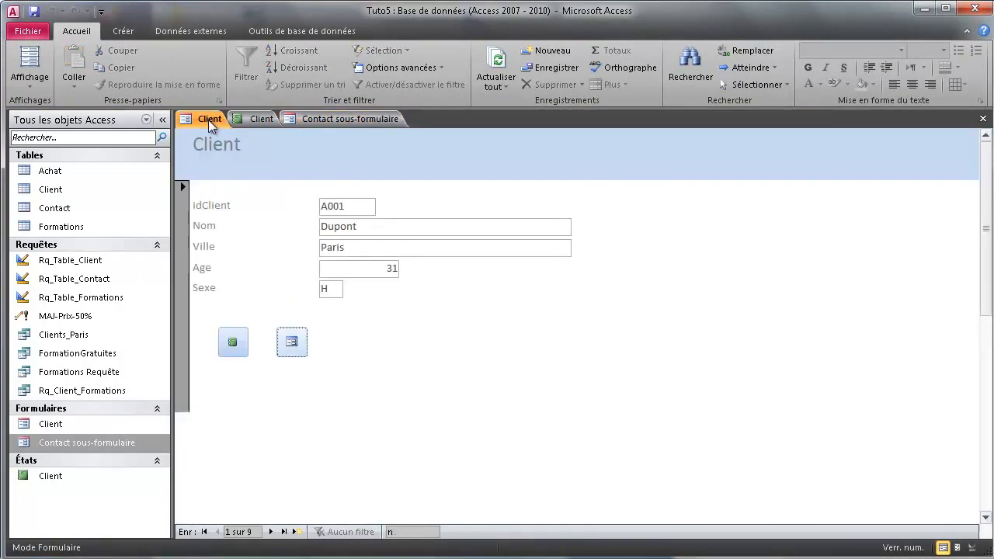
Step: Advance to the third client record and open the contact form from its button again, ending on the Client report
left_click(271, 533)
left_click(271, 533)
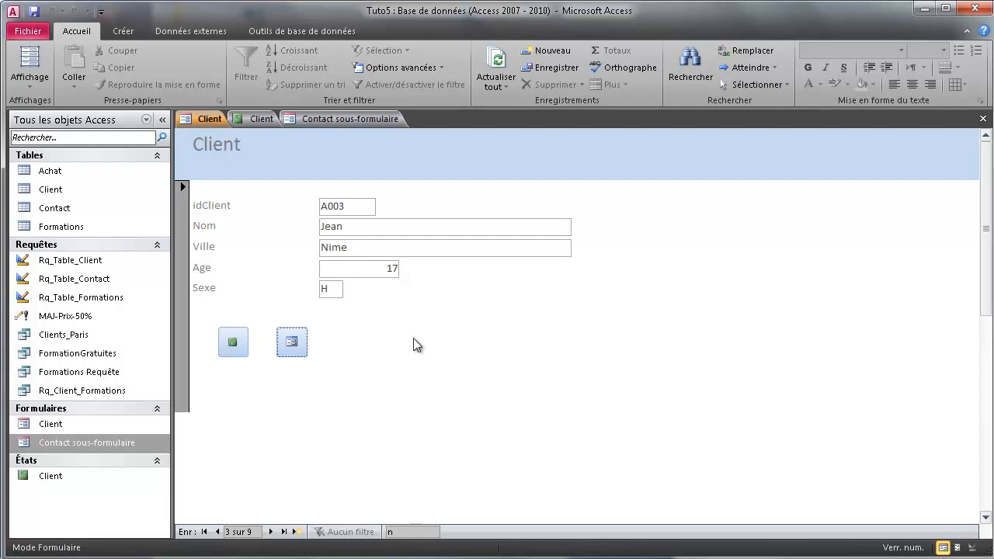
right_click(293, 342)
left_click(402, 328)
left_click(293, 343)
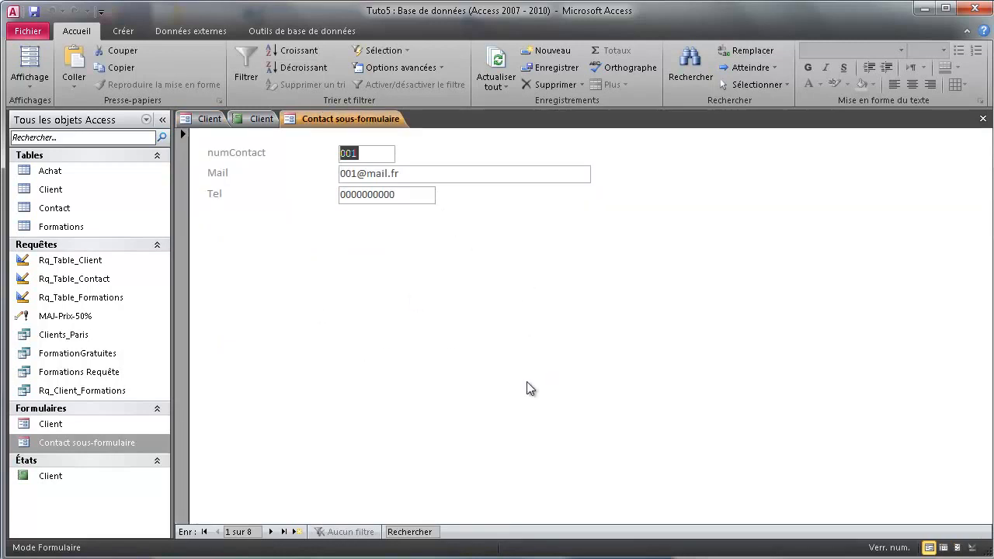
left_click(263, 121)
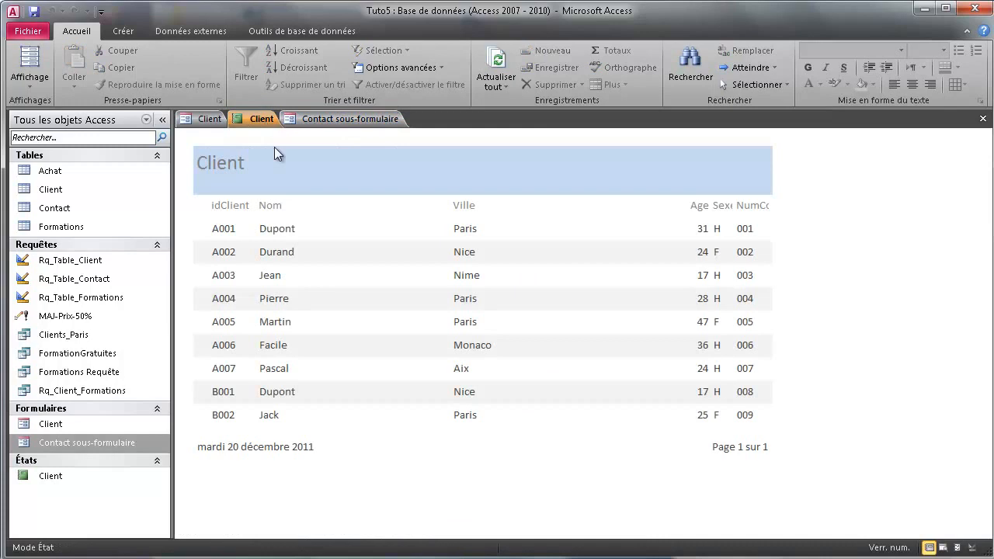
Step: Return to the Client form's first record and switch the form to design view
left_click(206, 119)
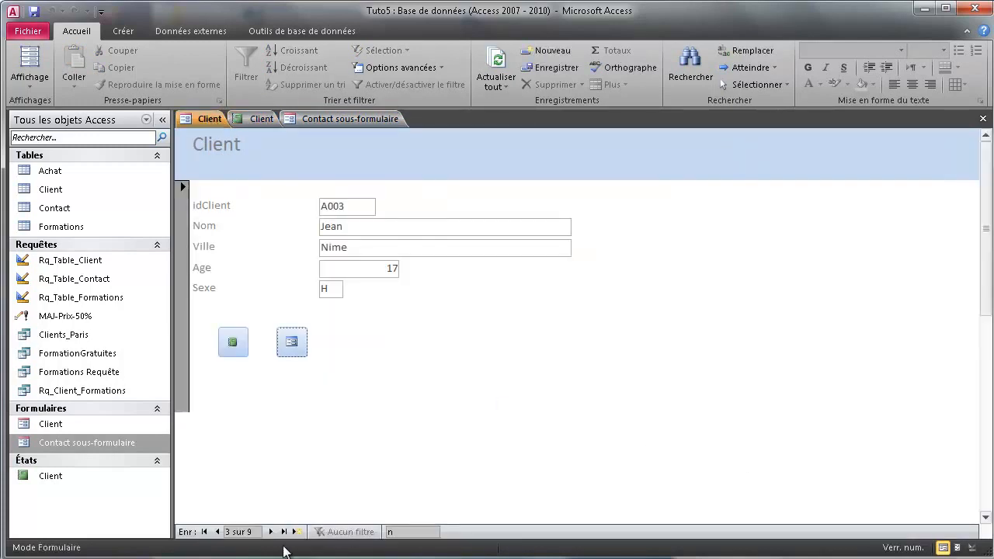
left_click(204, 532)
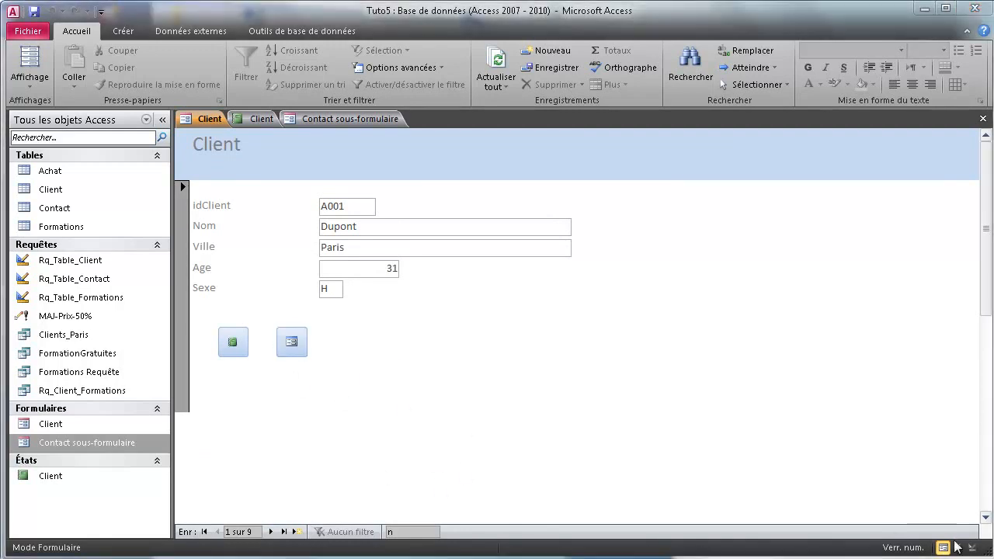
left_click(972, 548)
left_click(972, 548)
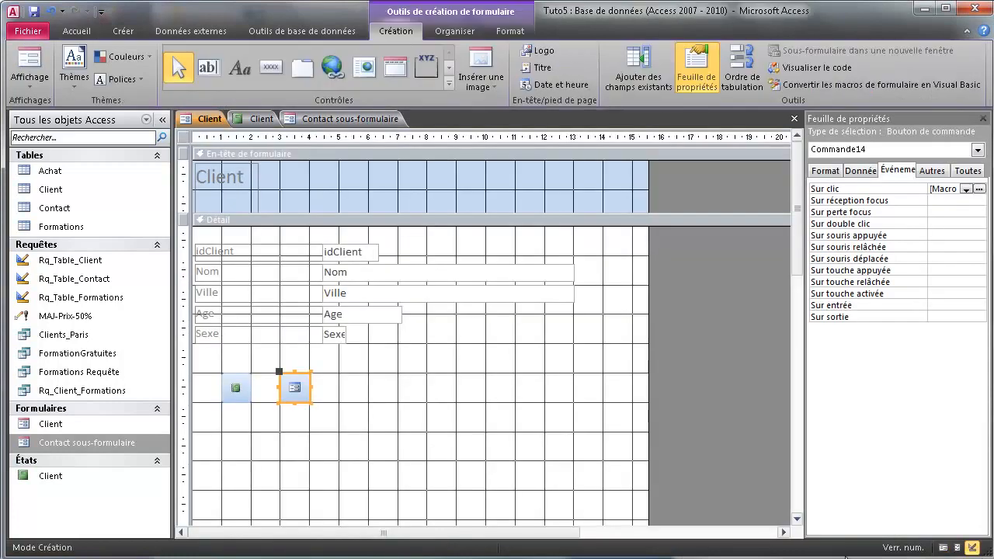
Step: Draw a command button about 2 by 1 cm beside the Age and Sexe fields with the Enregistrement précédent action, default image and name
left_click(388, 359)
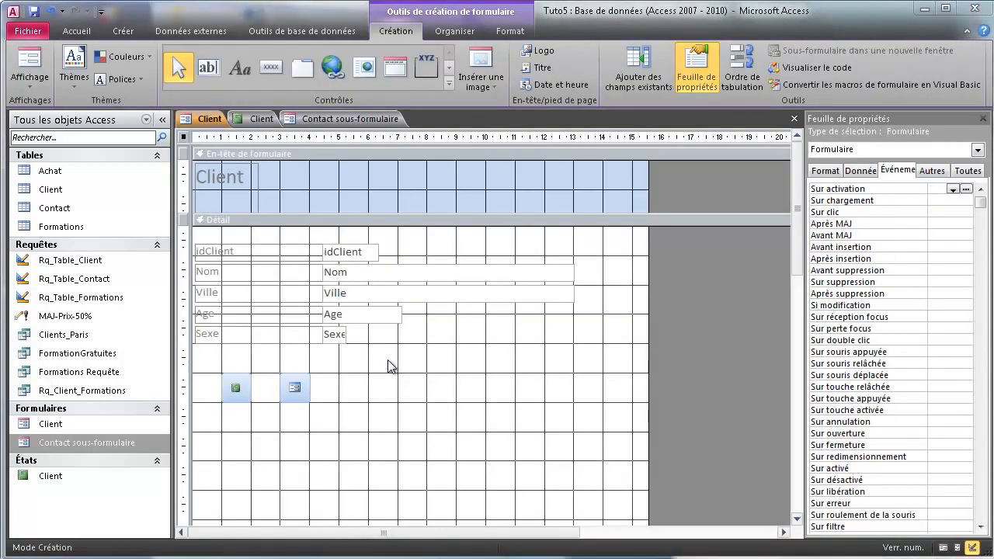
left_click(269, 63)
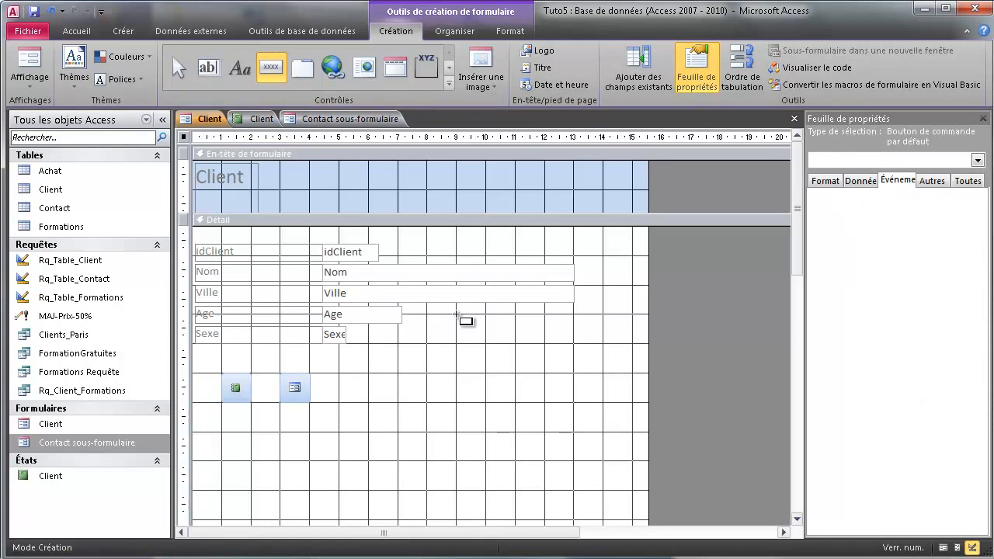
left_click_drag(456, 315, 515, 348)
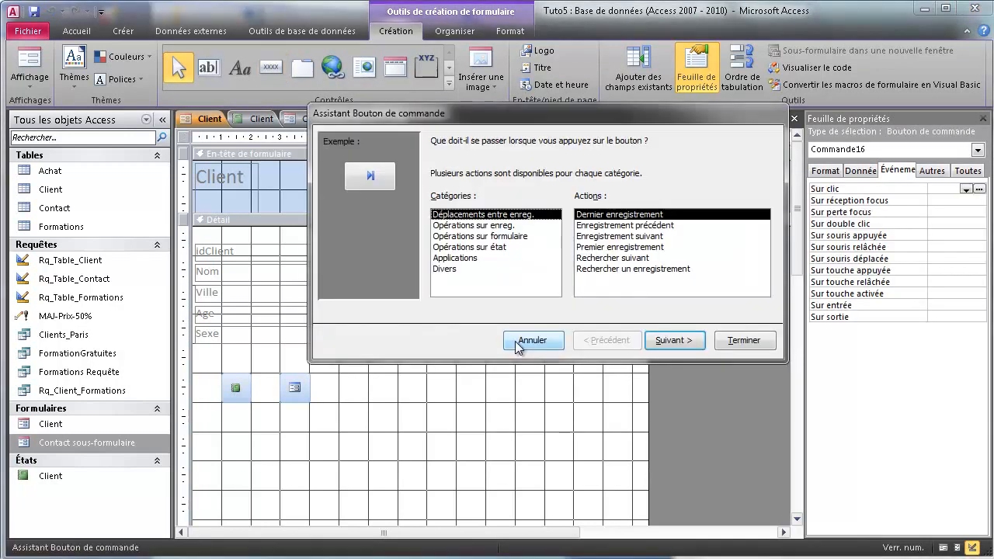
left_click(608, 269)
left_click(612, 258)
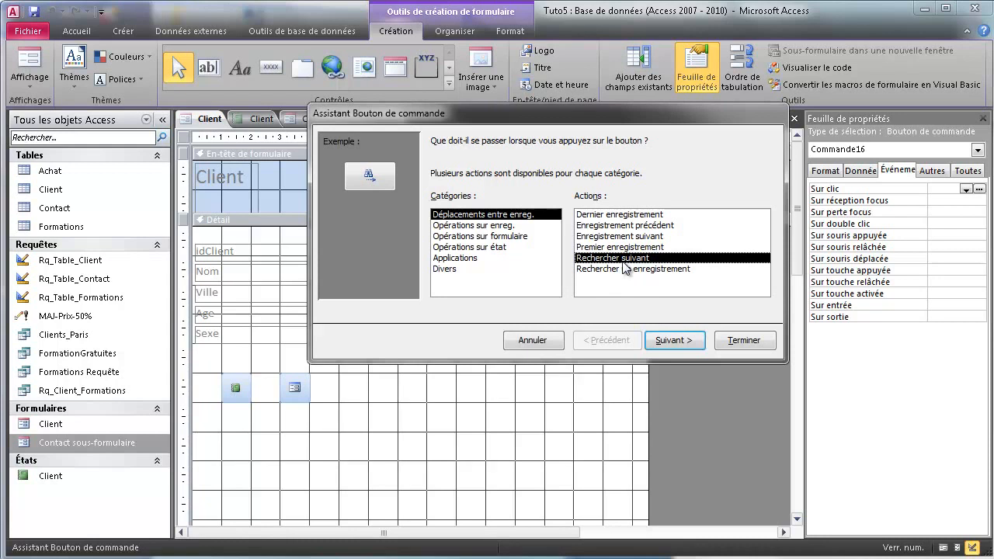
left_click(620, 236)
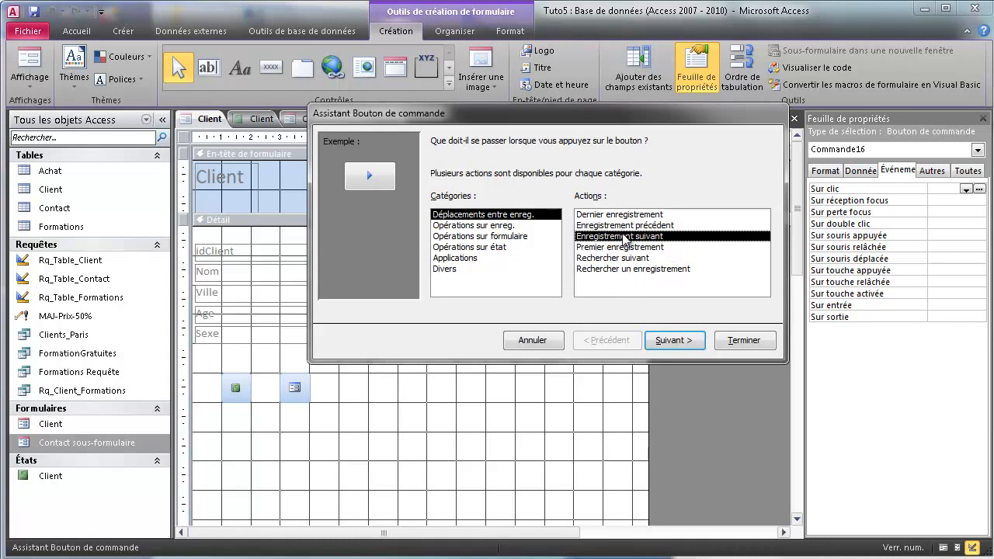
left_click(627, 226)
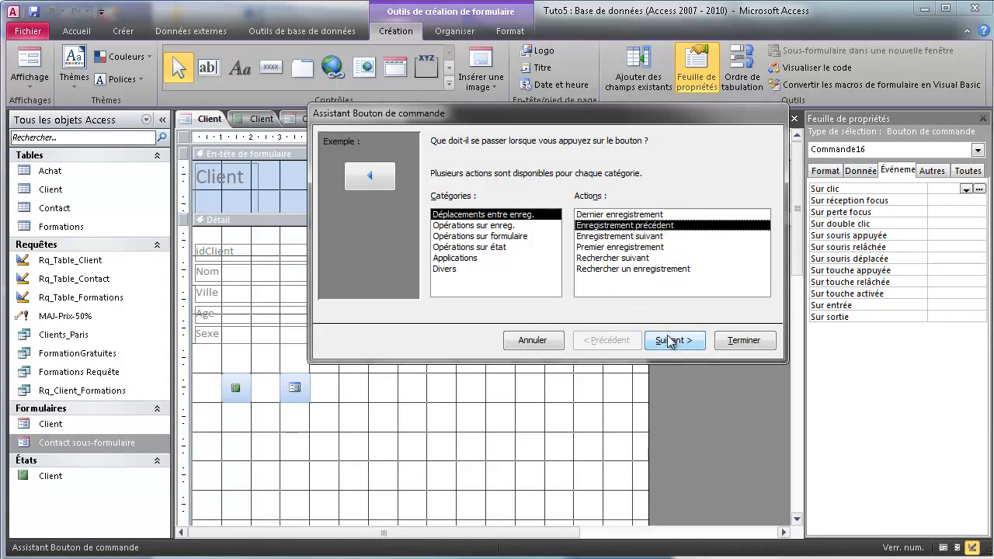
left_click(668, 341)
left_click(676, 343)
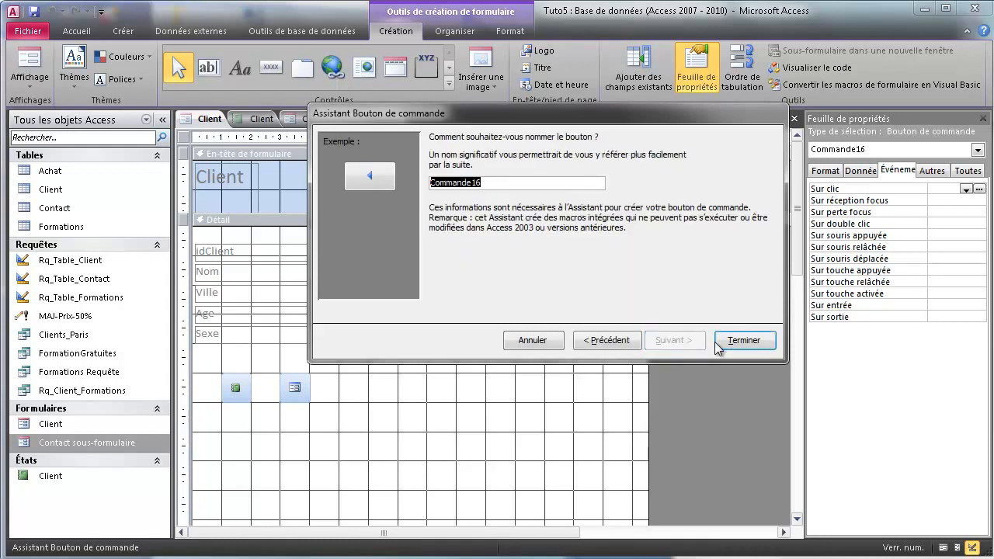
left_click(744, 340)
Step: Draw another command button beside the previous-record button, assigning the Enregistrement suivant action with the default image and name
left_click(270, 66)
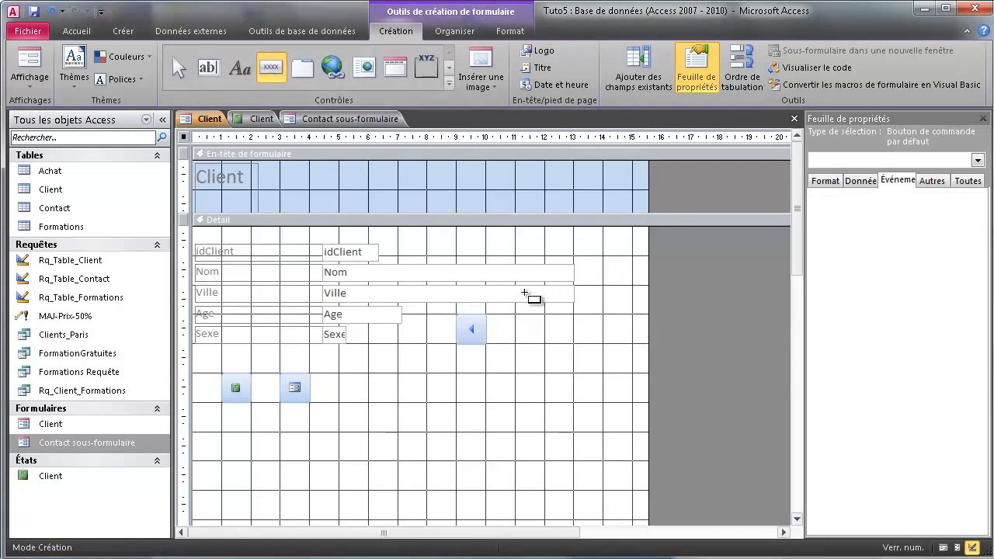
left_click_drag(515, 317, 567, 347)
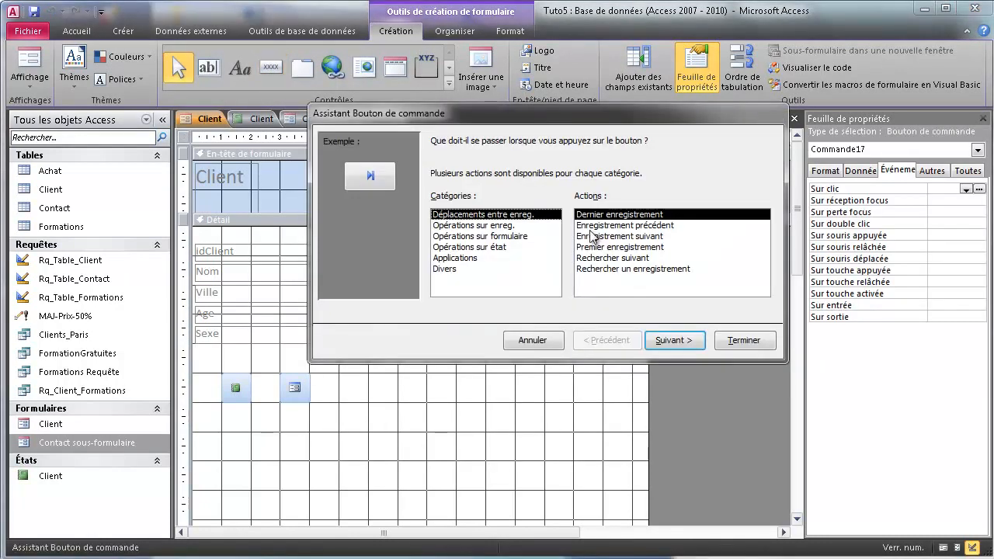
left_click(613, 237)
left_click(675, 340)
left_click(675, 340)
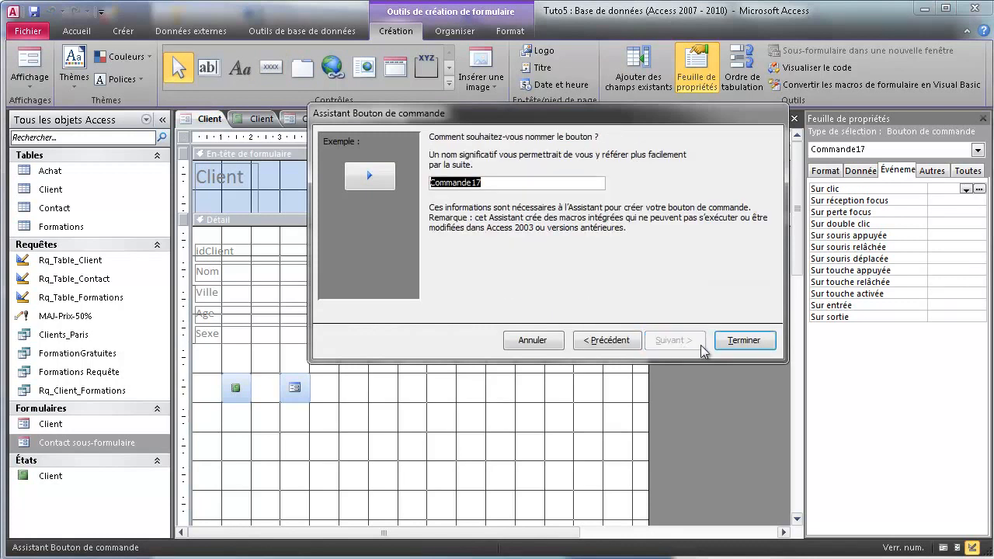
left_click(744, 340)
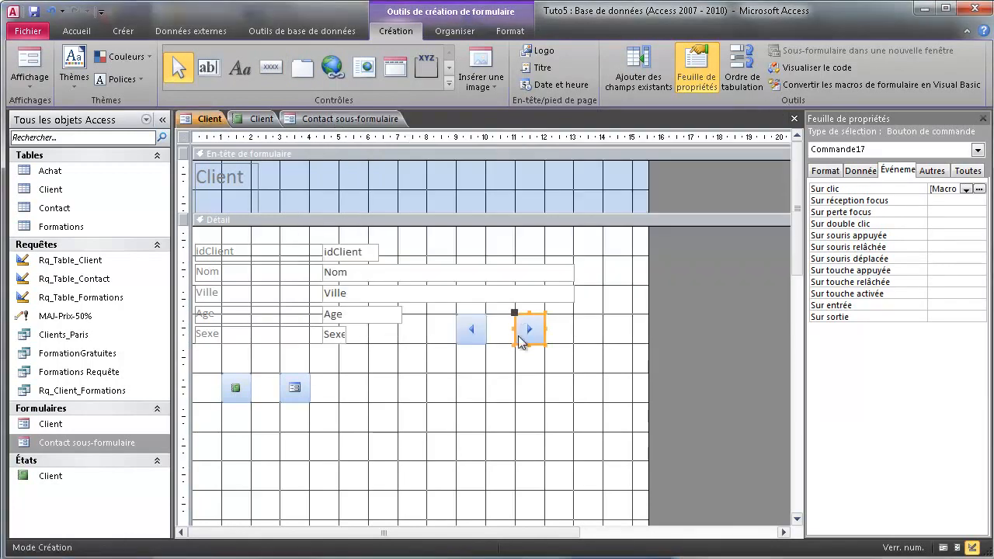
Step: Test the previous and next record buttons in form view by moving back and forth through the client records
left_click(491, 324)
left_click(943, 546)
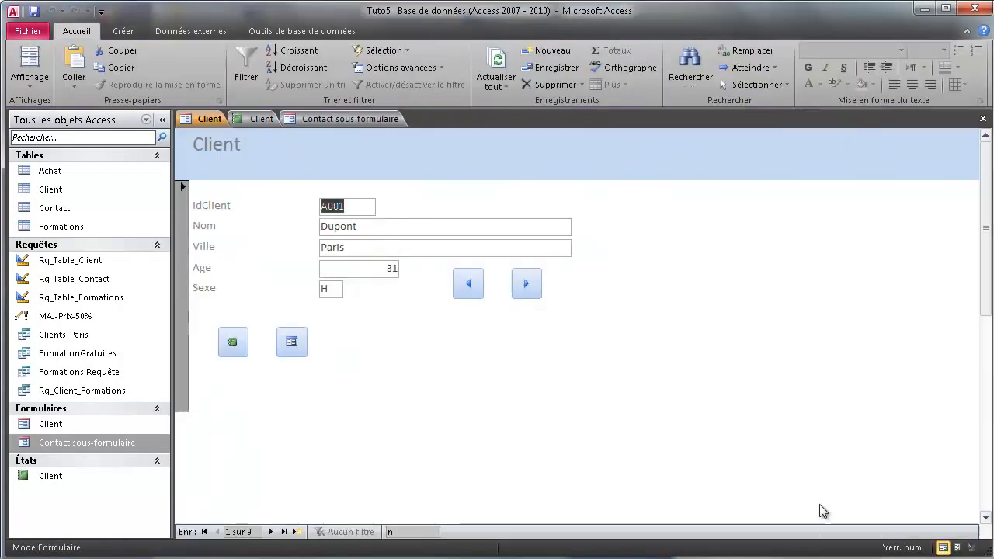
left_click(531, 284)
left_click(529, 284)
left_click(529, 284)
left_click(529, 284)
left_click(529, 284)
left_click(529, 286)
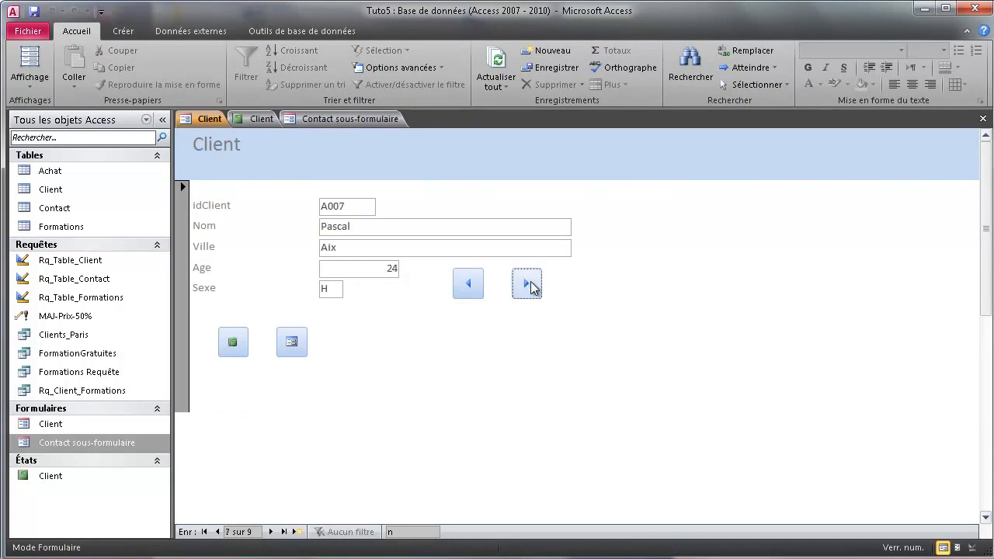
left_click(529, 286)
left_click(467, 288)
left_click(469, 288)
left_click(469, 287)
left_click(529, 292)
left_click(528, 292)
left_click(528, 292)
left_click(528, 292)
left_click(528, 292)
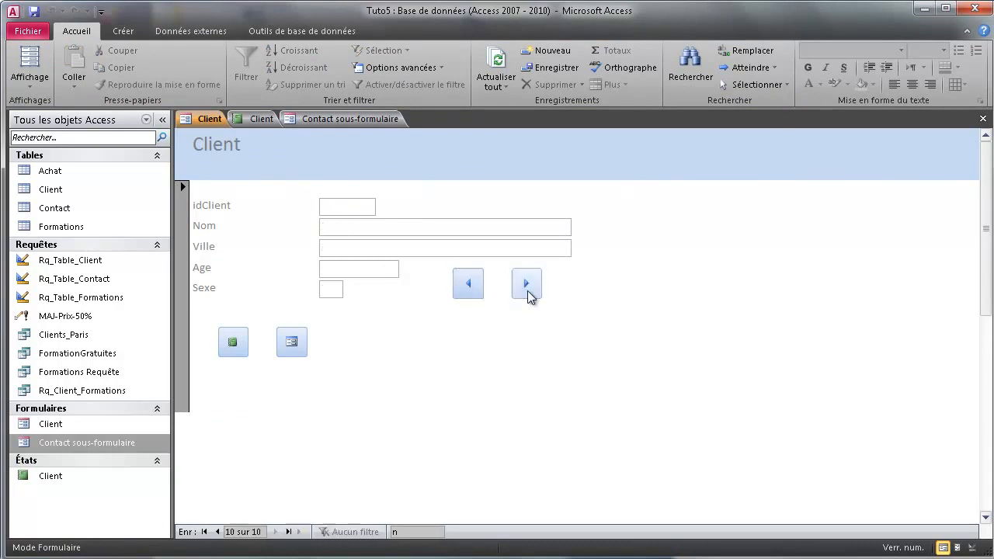
left_click(528, 292)
left_click(484, 234)
left_click(478, 284)
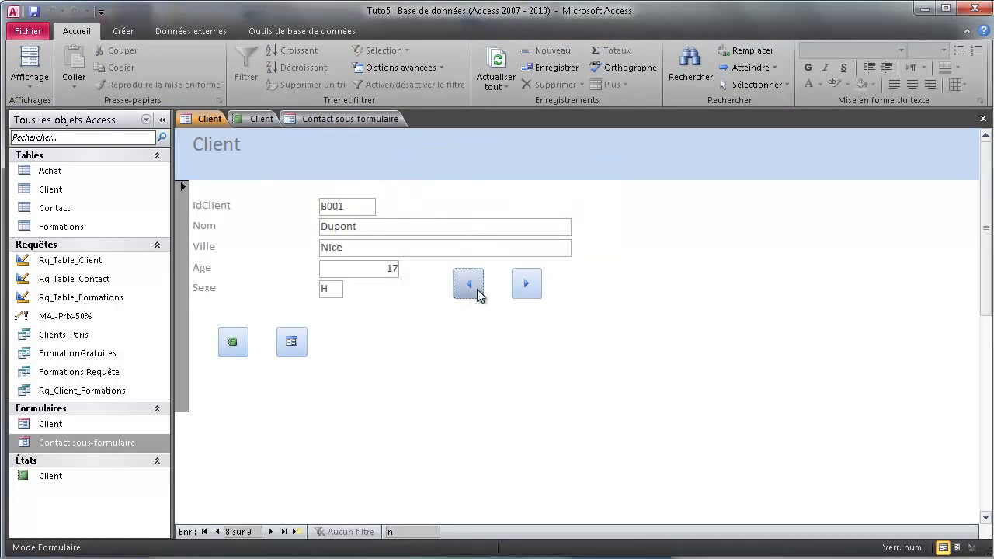
left_click(477, 284)
left_click(521, 286)
left_click(476, 286)
left_click(476, 286)
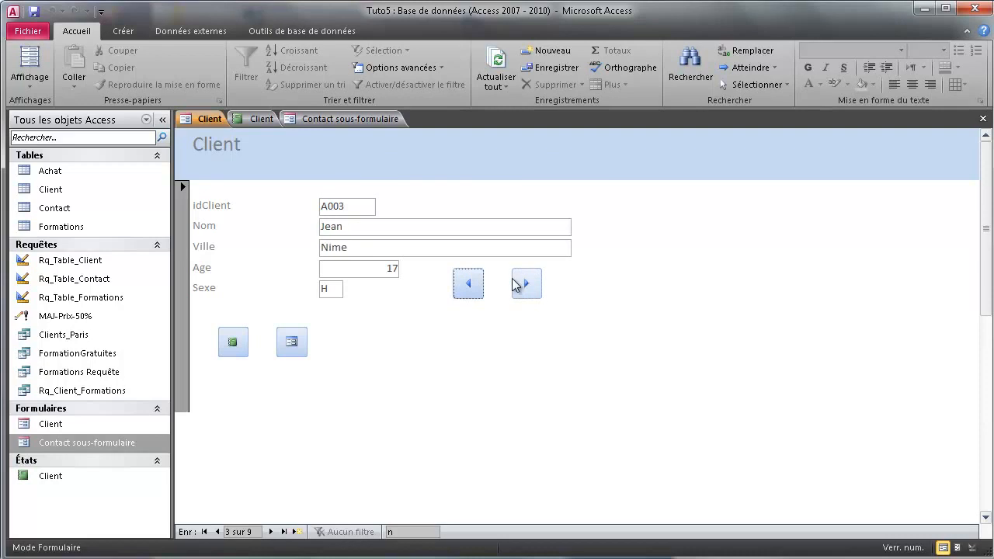
left_click(525, 284)
Step: Add a Quitter une application button with the Stop image to the form header in design view, positioned above the next-record button
left_click(971, 547)
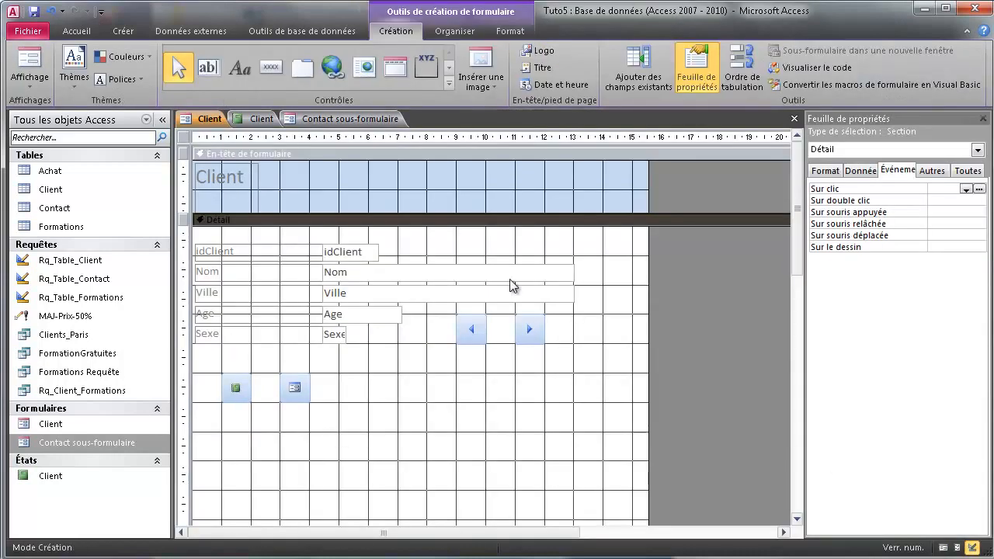
left_click(270, 66)
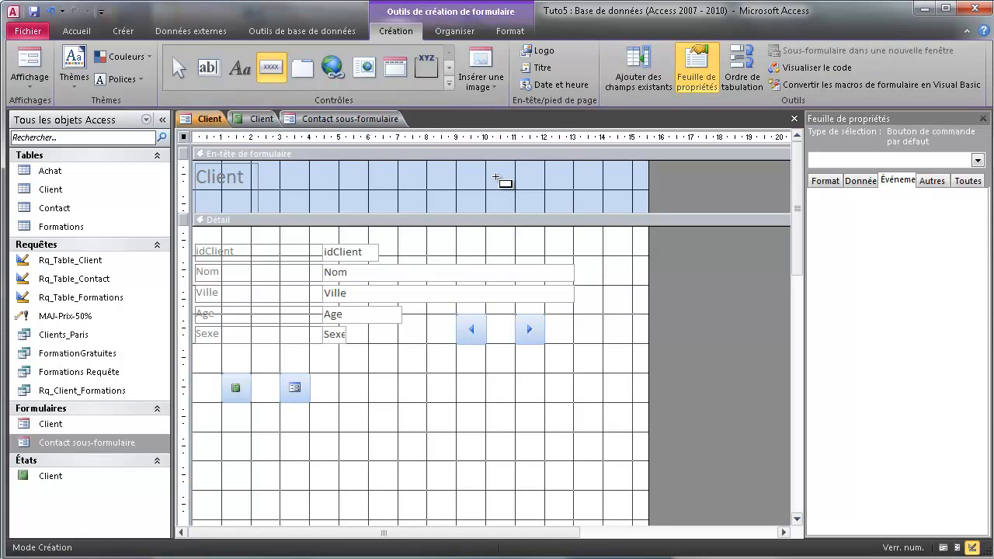
left_click_drag(476, 167, 536, 217)
left_click(463, 260)
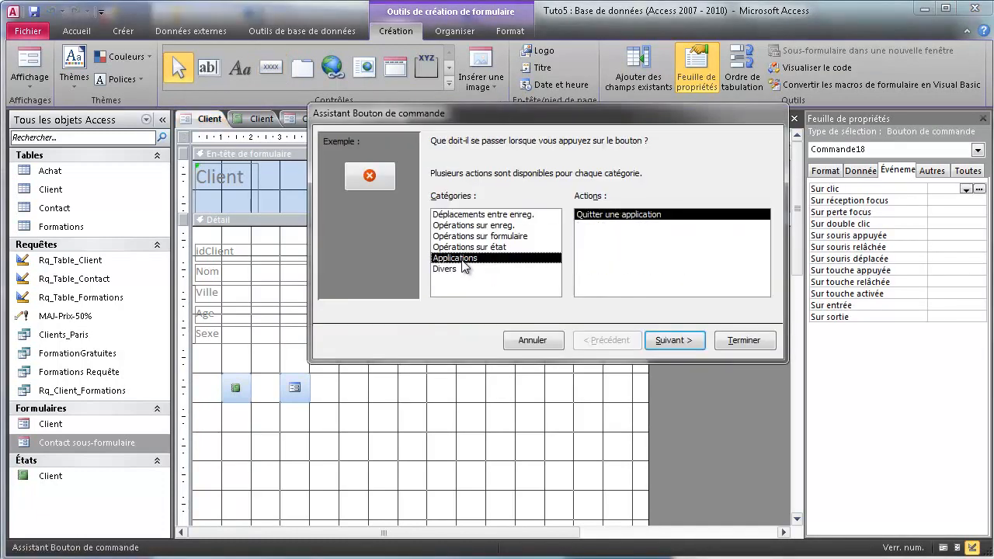
left_click(673, 340)
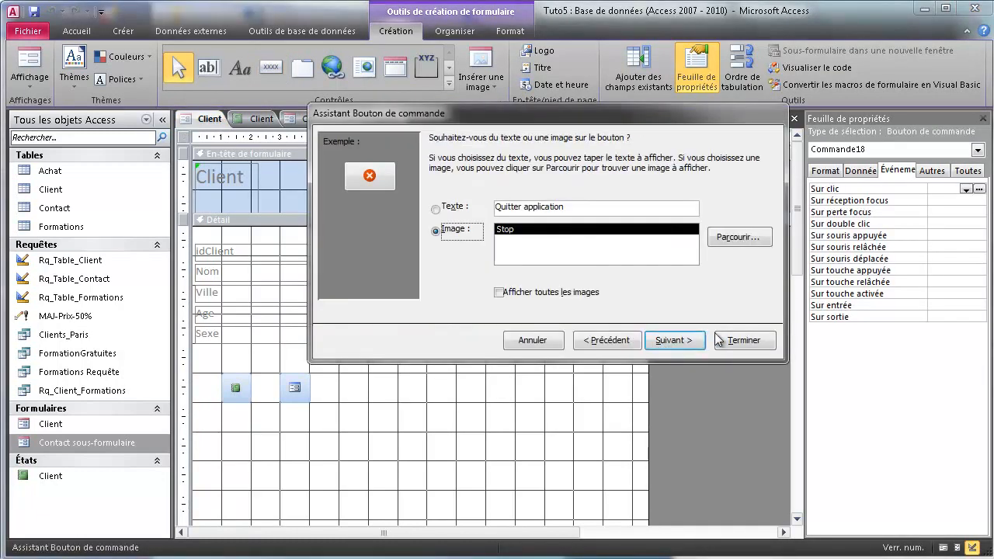
left_click(673, 340)
left_click(742, 342)
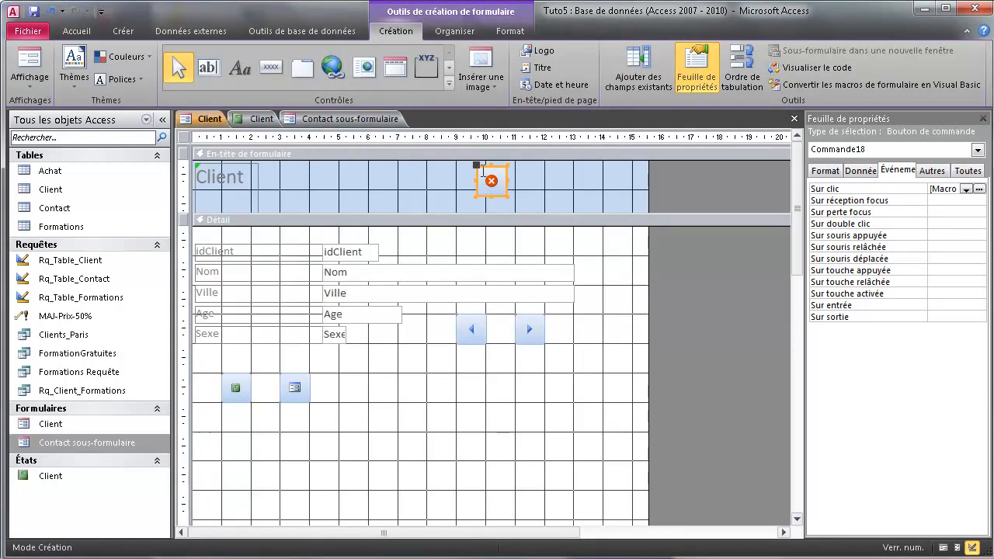
left_click_drag(476, 166, 506, 172)
left_click_drag(517, 175, 513, 172)
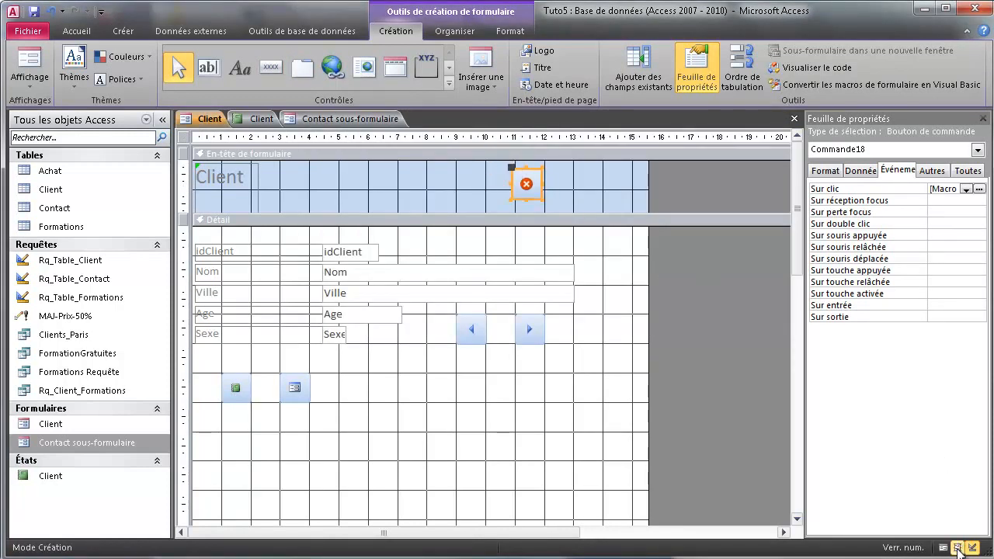
Step: Try the quit button in form view, saving the Client form's design changes and replacing the previous modifications
left_click(943, 547)
left_click(524, 151)
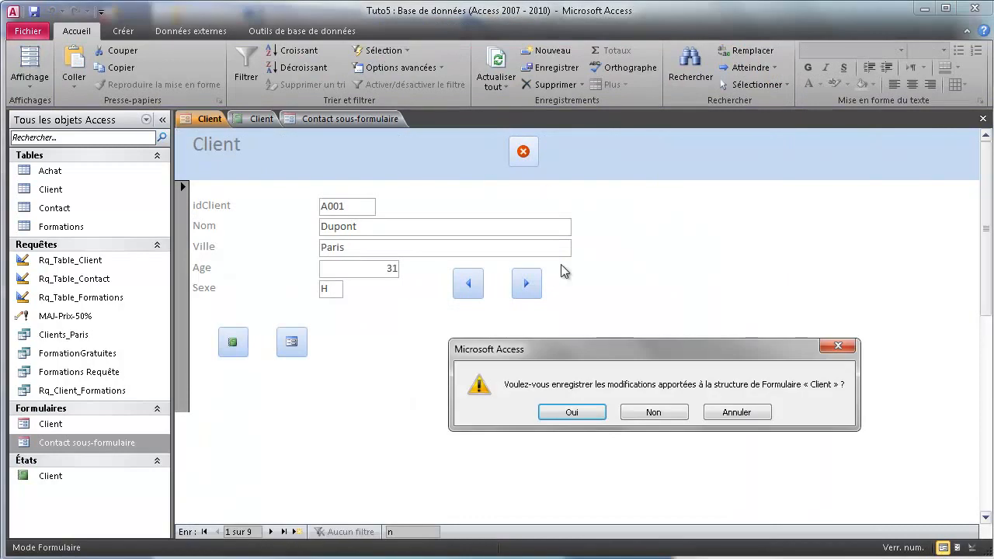
left_click(598, 413)
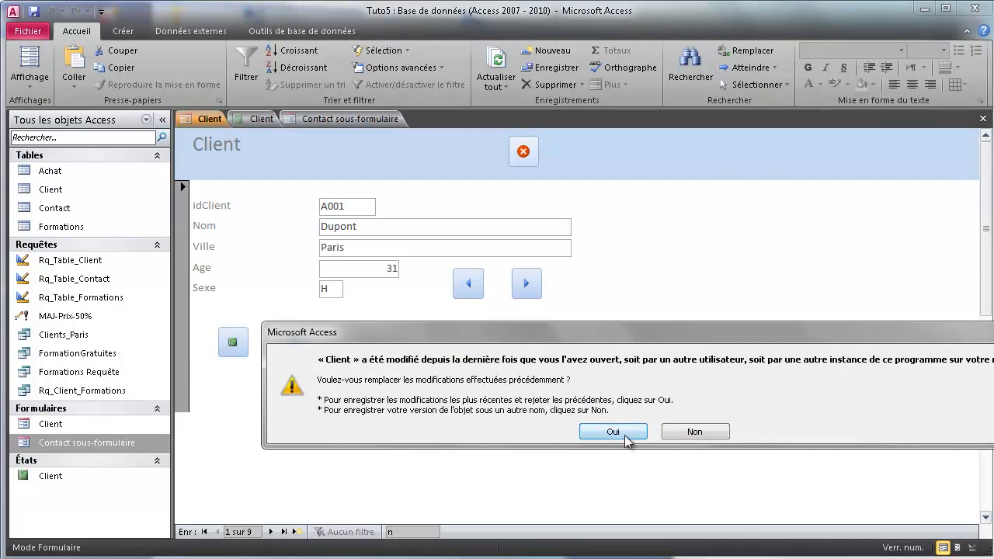
left_click(628, 433)
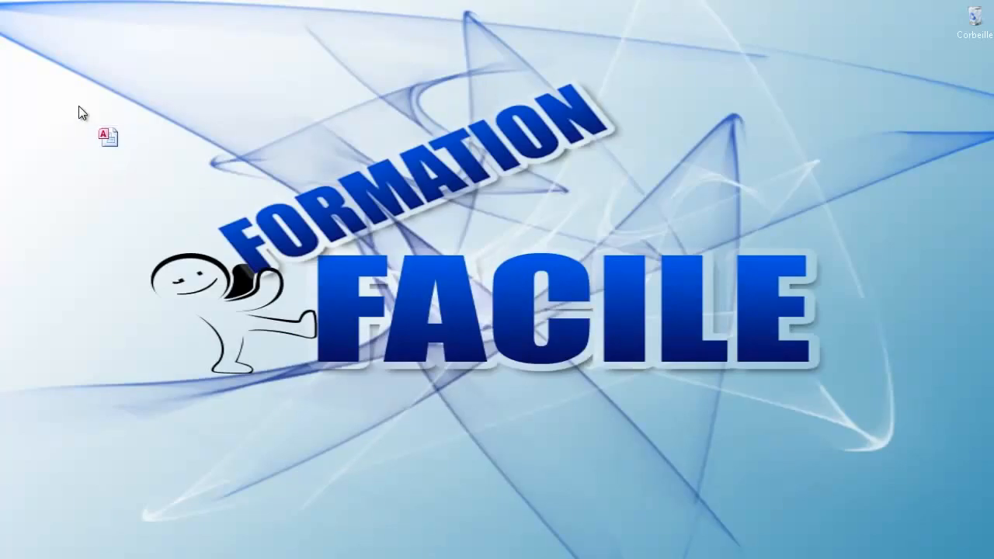
Step: Reopen the Tuto5 database, open the Client report and Client form, and quit again with the form's own button
double_click(114, 144)
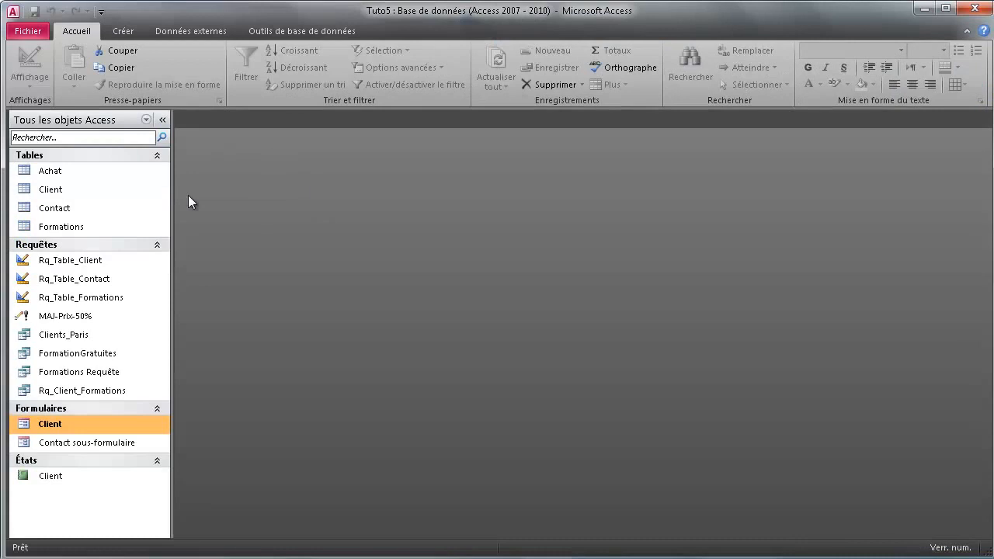
left_click(59, 477)
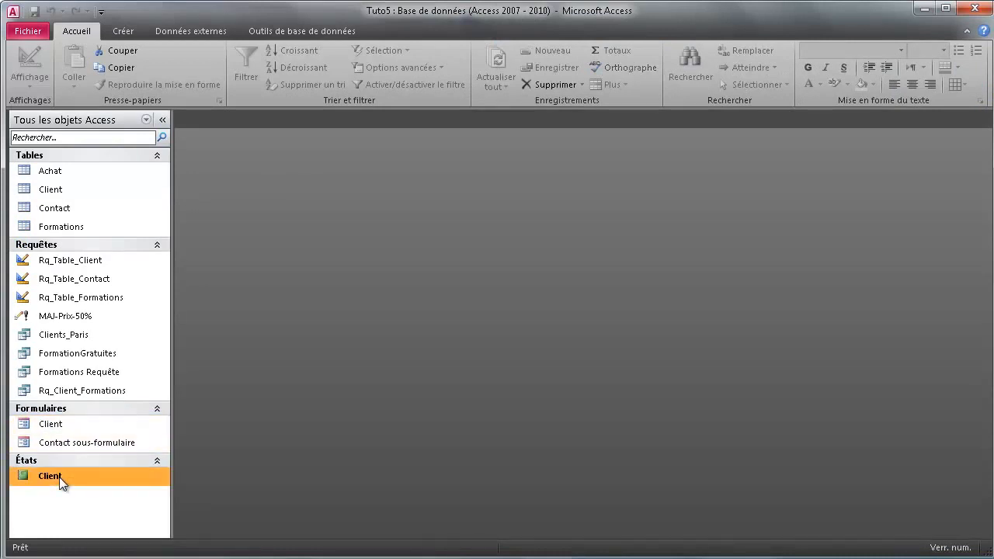
double_click(59, 477)
double_click(92, 425)
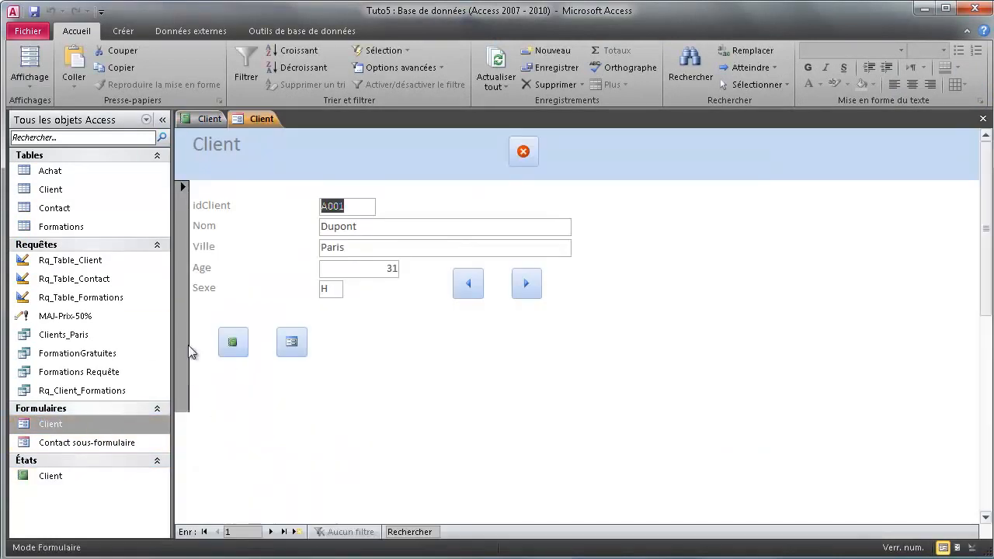
left_click(519, 155)
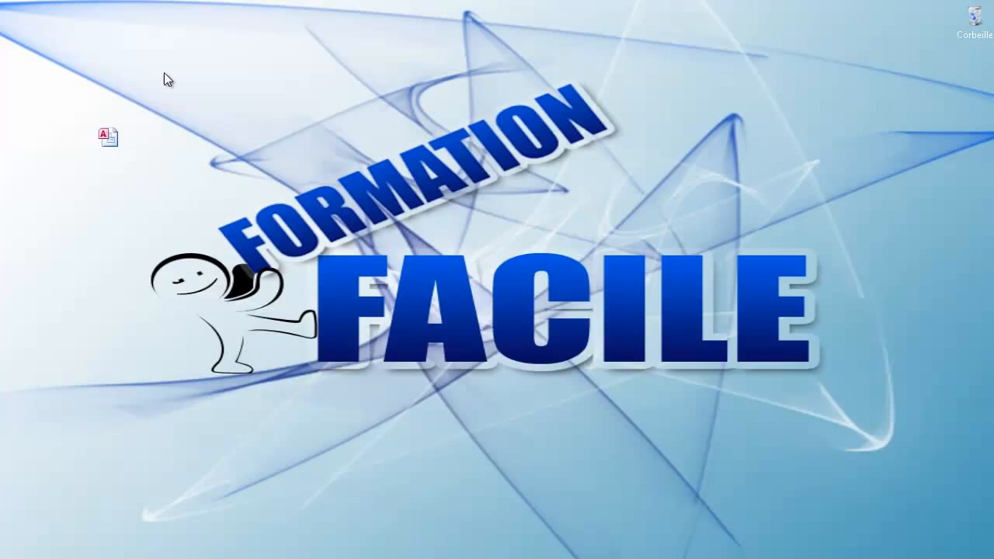
Step: Reopen the Tuto5 database from the desktop and open the Client form in design view
double_click(108, 138)
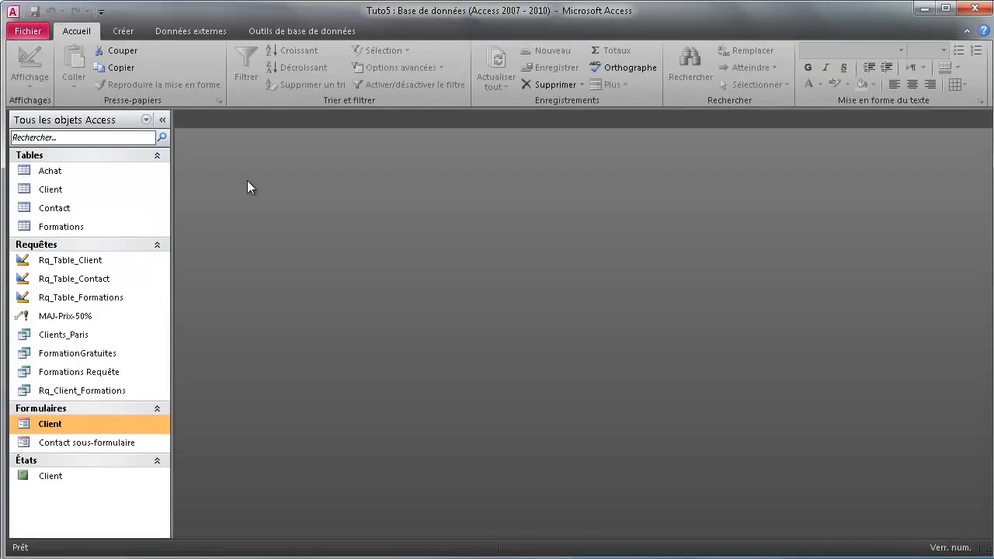
double_click(95, 423)
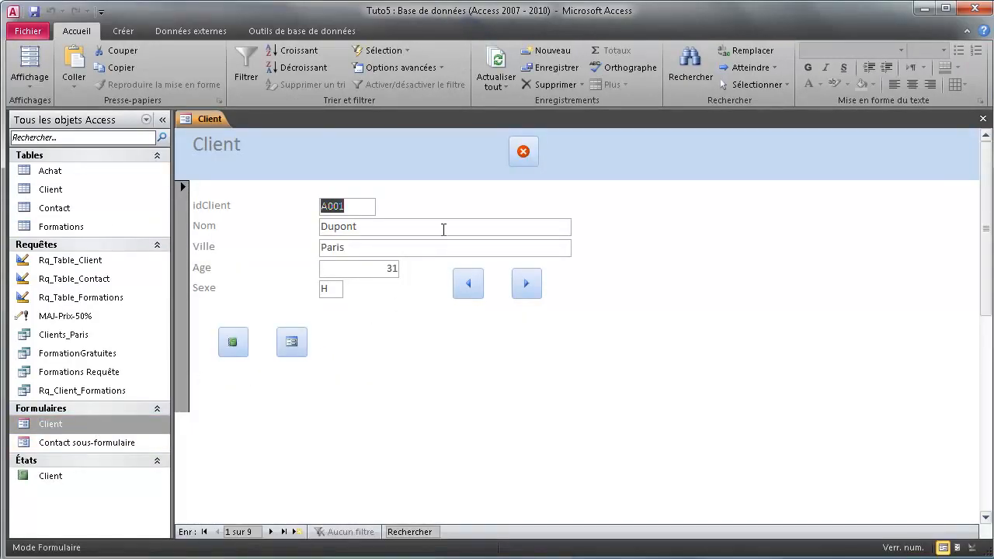
left_click(971, 547)
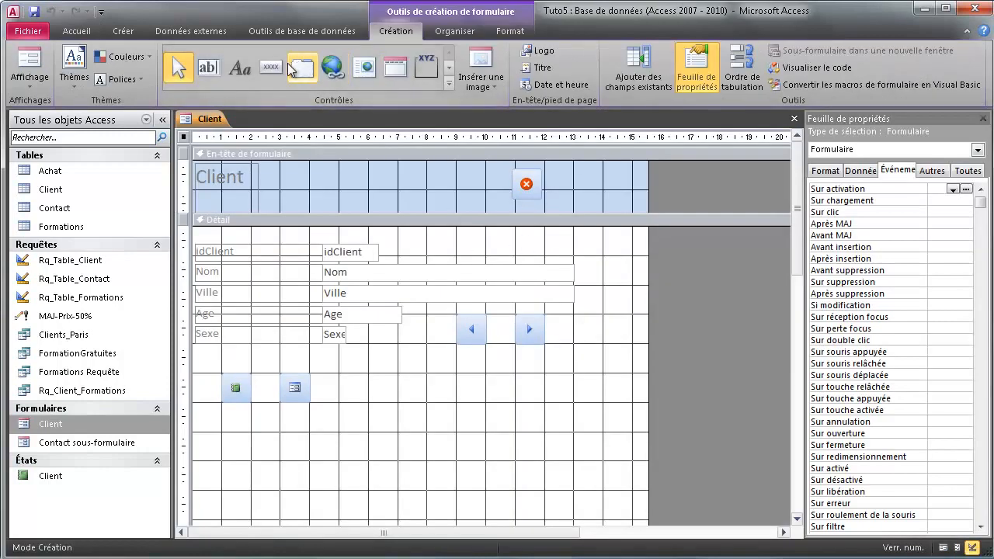
Step: Add a Rechercher un enregistrement button with the binoculars image to the detail section, positioned beside the next-record button
left_click(276, 76)
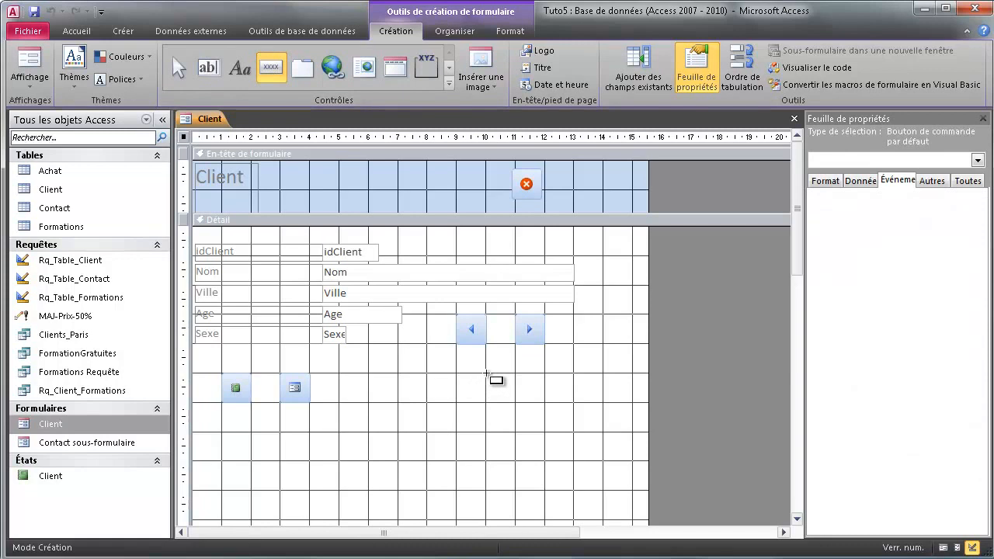
mouse_move(487, 374)
left_mouse_down()
mouse_move(553, 410)
mouse_move(546, 404)
left_mouse_up()
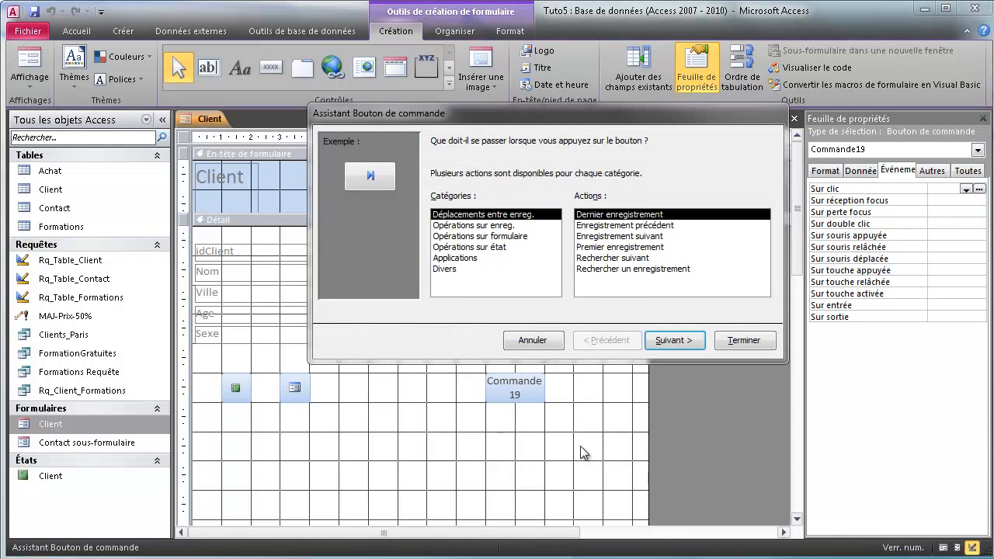
left_click(610, 269)
left_click(681, 340)
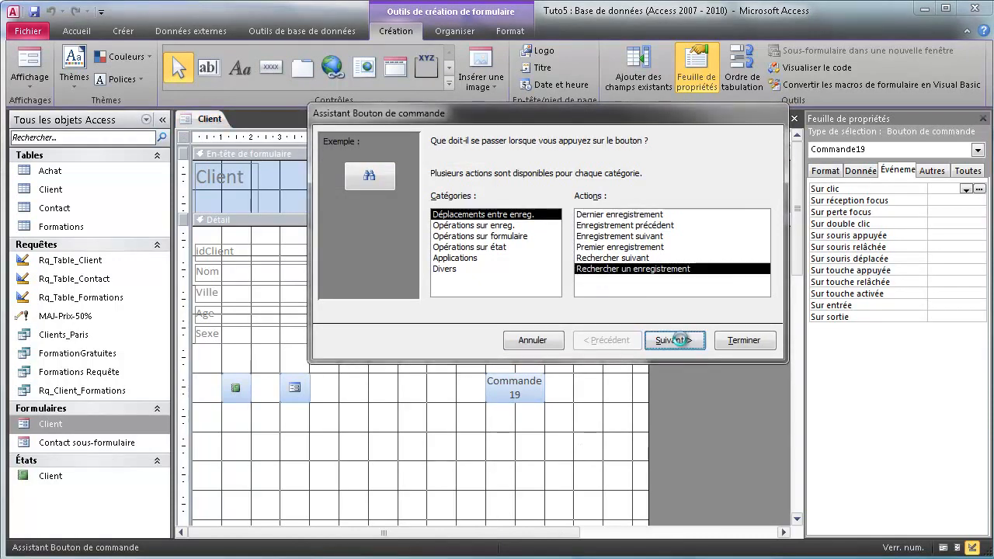
left_click(682, 339)
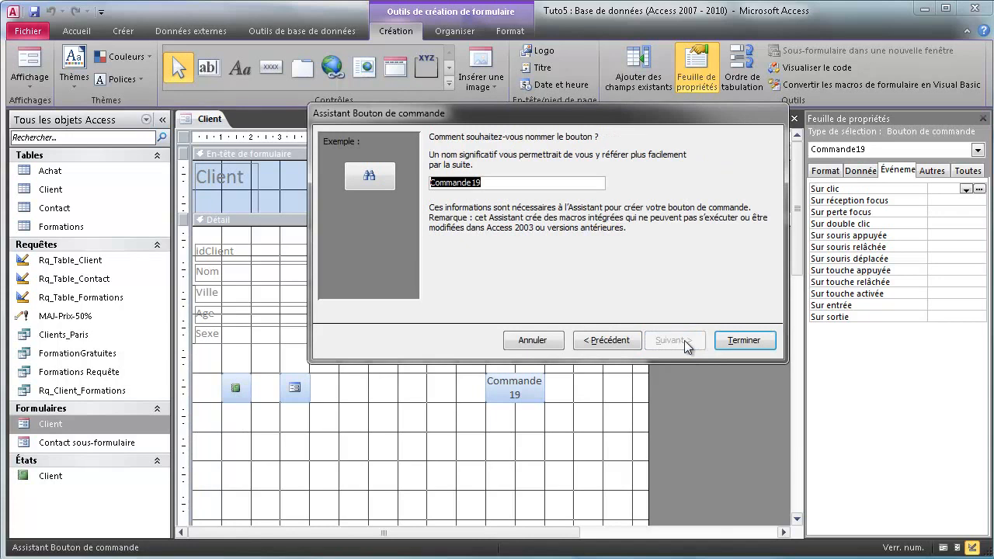
left_click(744, 340)
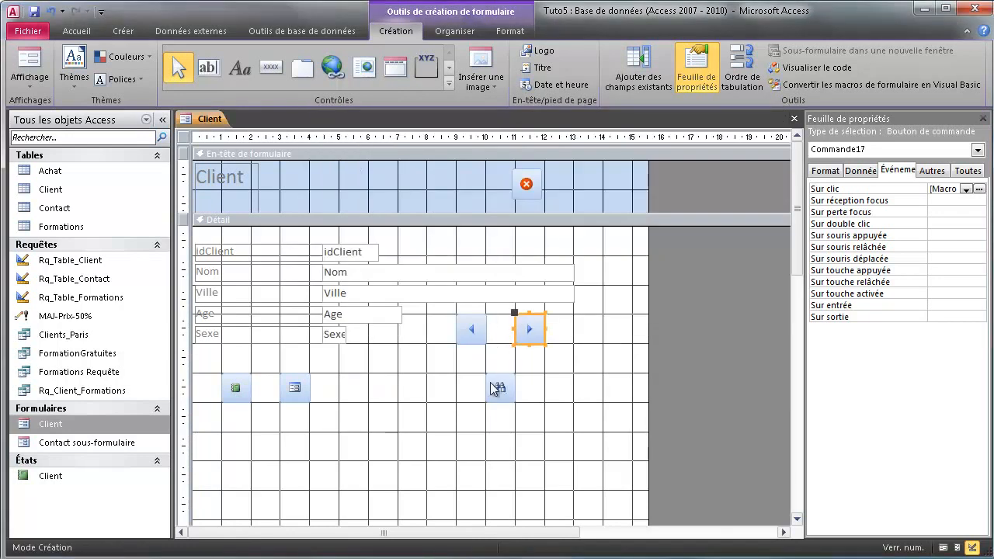
left_click_drag(485, 370, 571, 314)
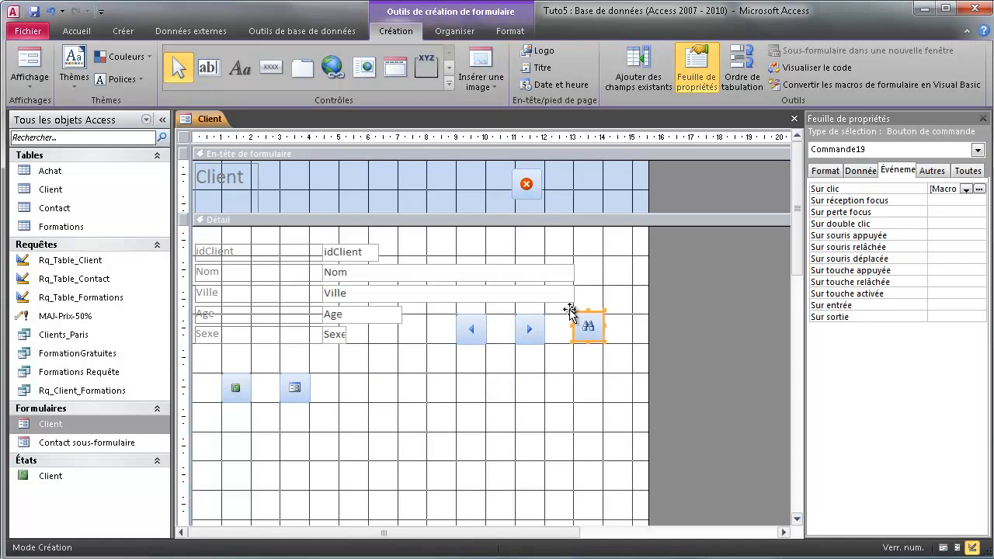
Step: Try the search button in form view by finding the fifth client's ID in the current field
left_click(942, 547)
left_click(590, 286)
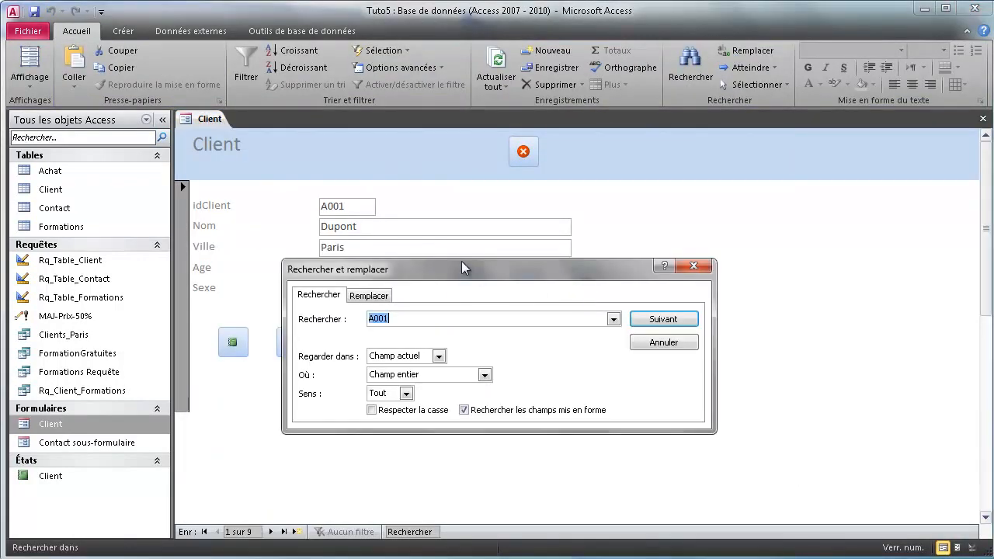
left_click_drag(455, 265, 609, 253)
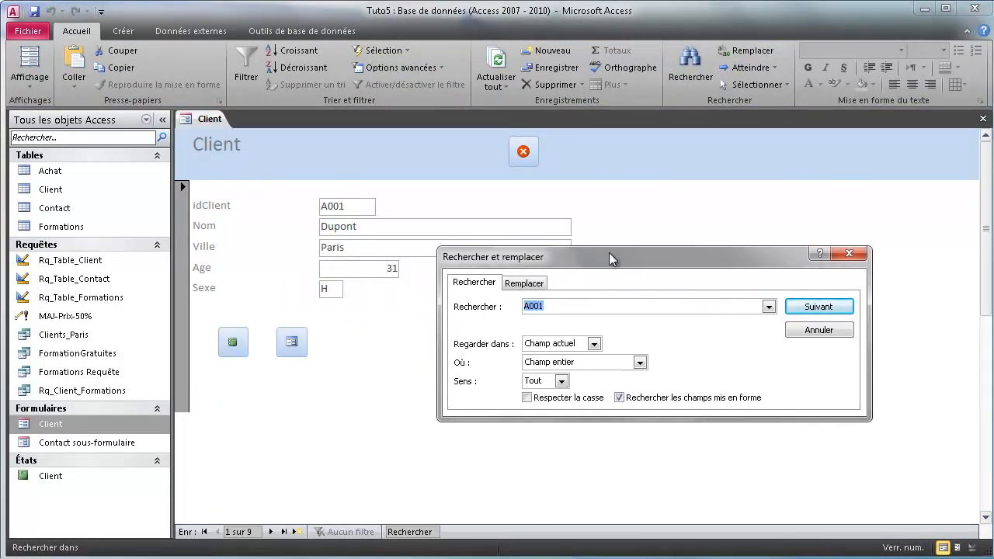
left_click(621, 311)
left_click(769, 308)
left_click(744, 312)
type("5")
left_click(539, 286)
left_click(476, 284)
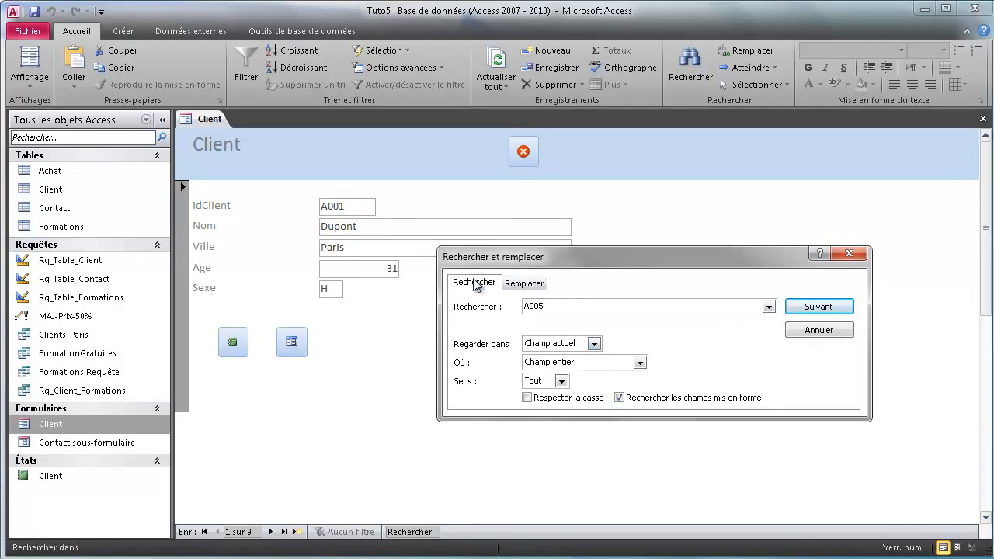
left_click(784, 311)
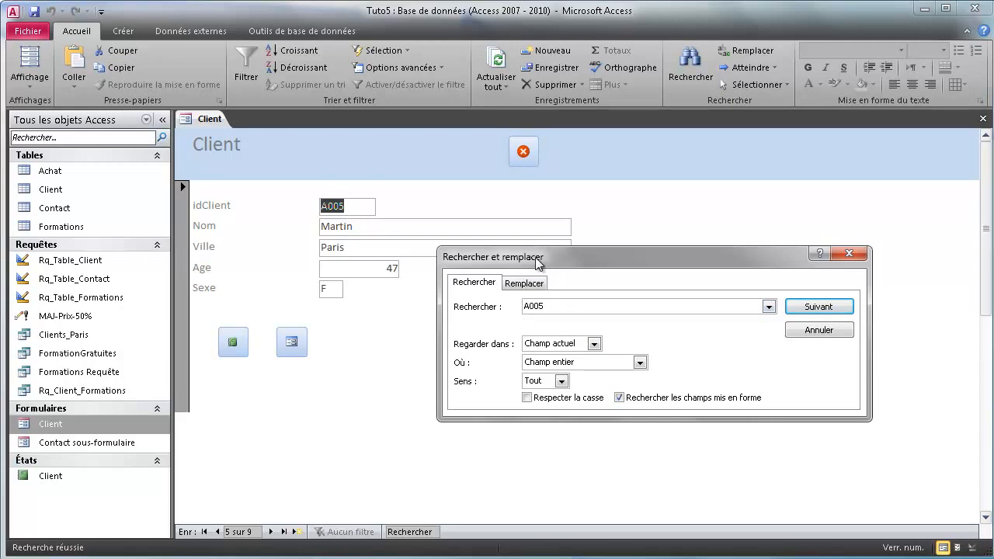
Step: Move the Rechercher et remplacer dialog clear of the form's buttons and examine its replacement options
left_click_drag(538, 263, 561, 332)
left_click(560, 353)
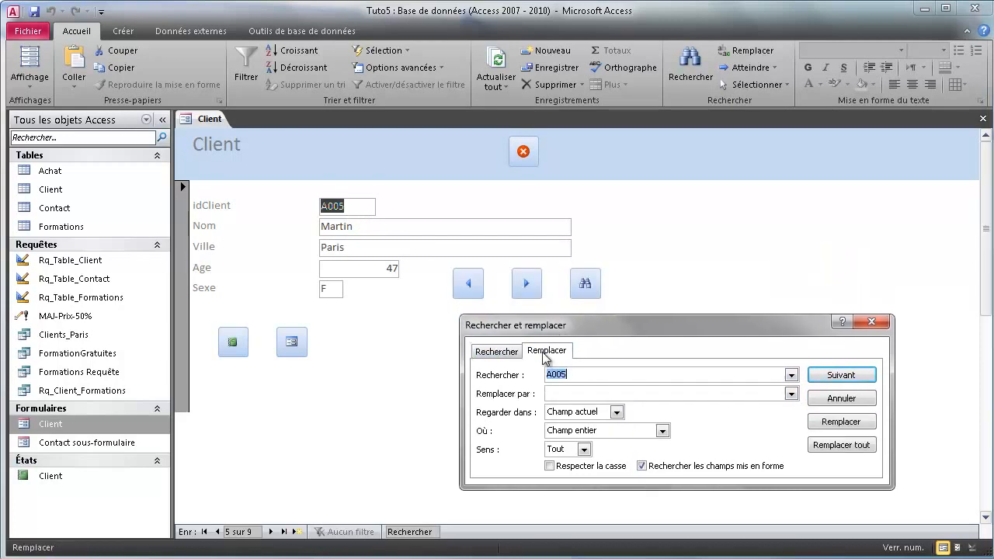
left_click(496, 351)
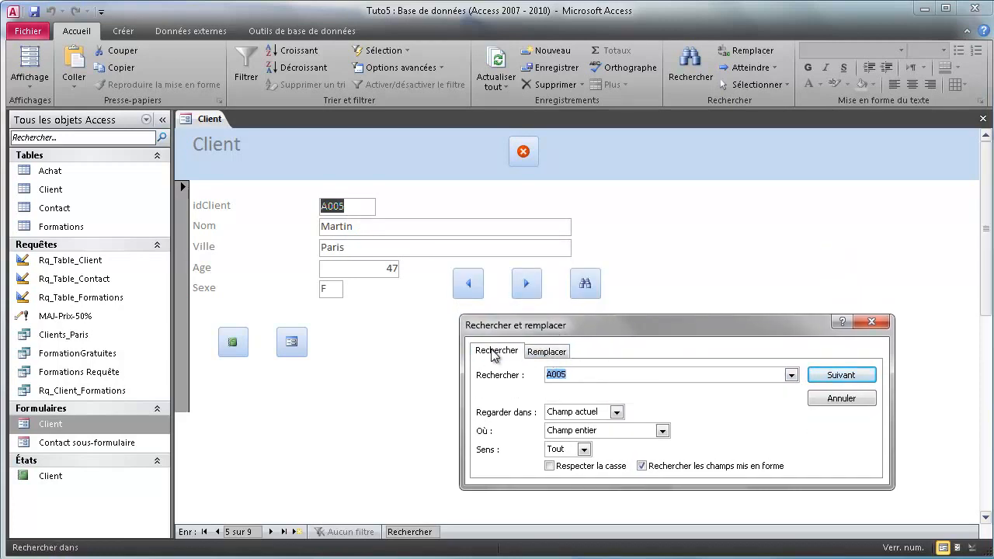
left_click(556, 356)
left_click(569, 392)
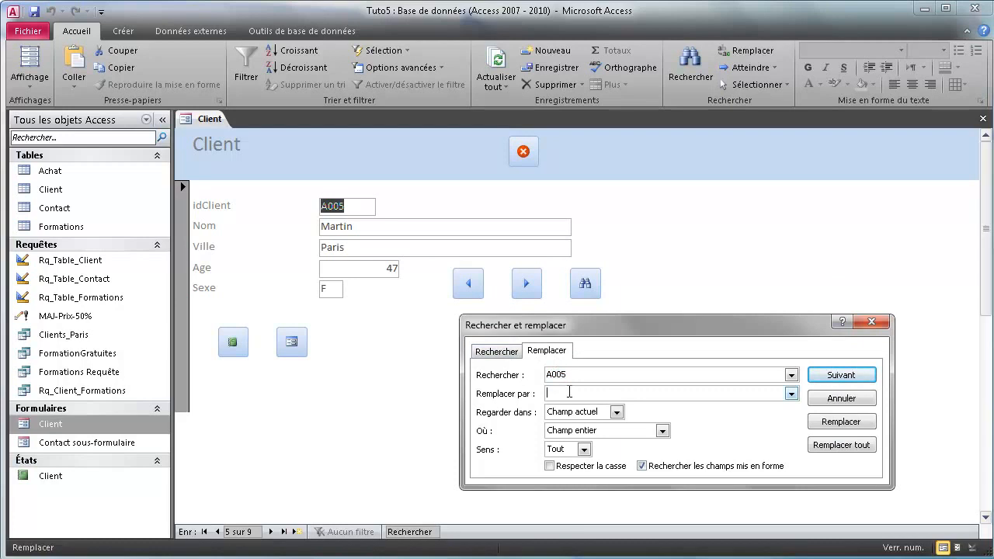
left_click(790, 394)
left_click(664, 394)
left_click(497, 350)
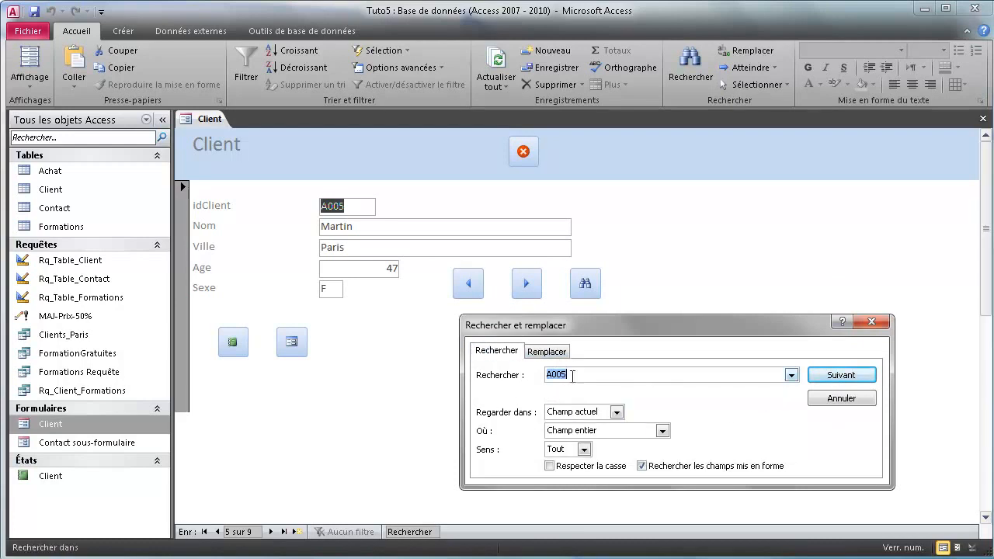
Step: Find the first client's ID, close the search dialog, and try the report button before returning to the Client form
left_click(577, 377)
key("BackSpace")
type("1")
left_click(817, 377)
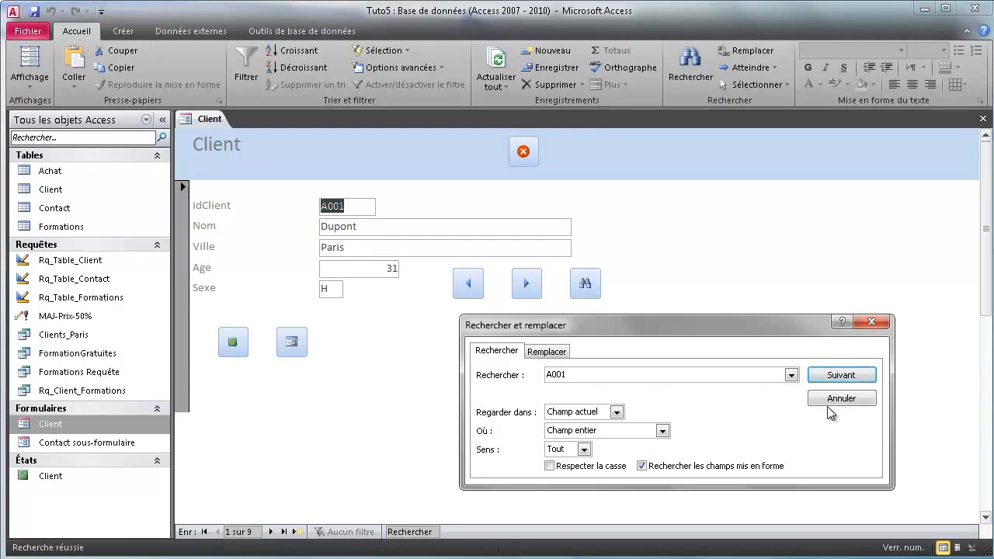
left_click(830, 400)
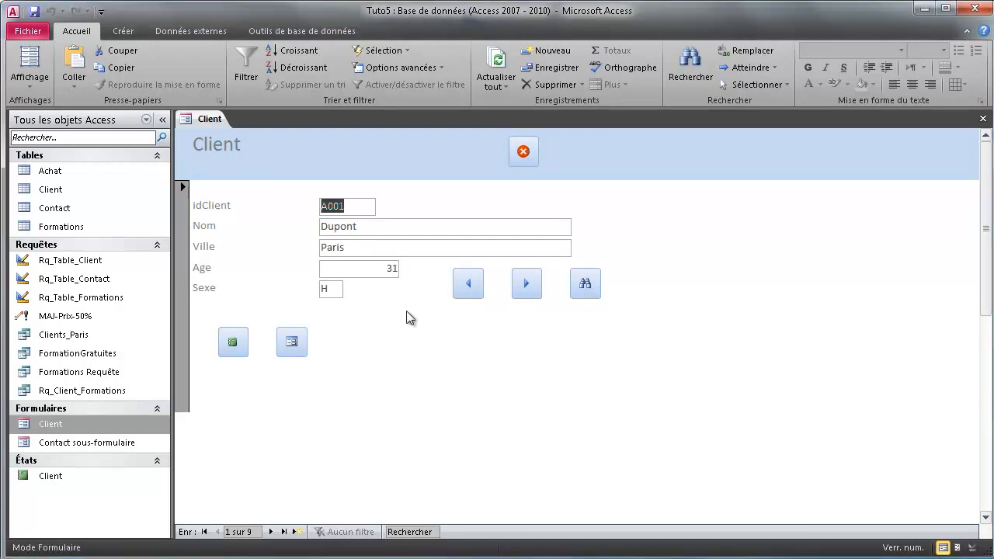
left_click(233, 341)
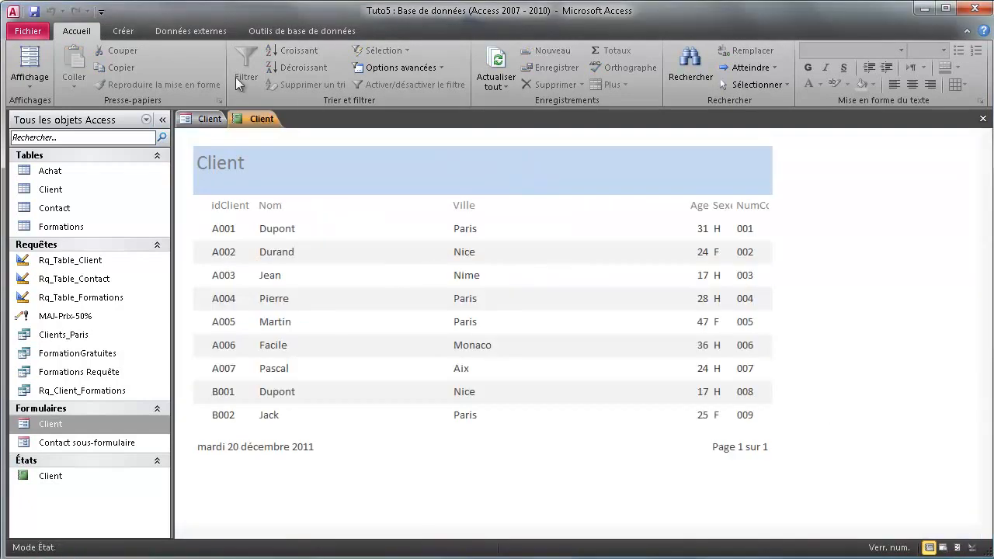
left_click(217, 123)
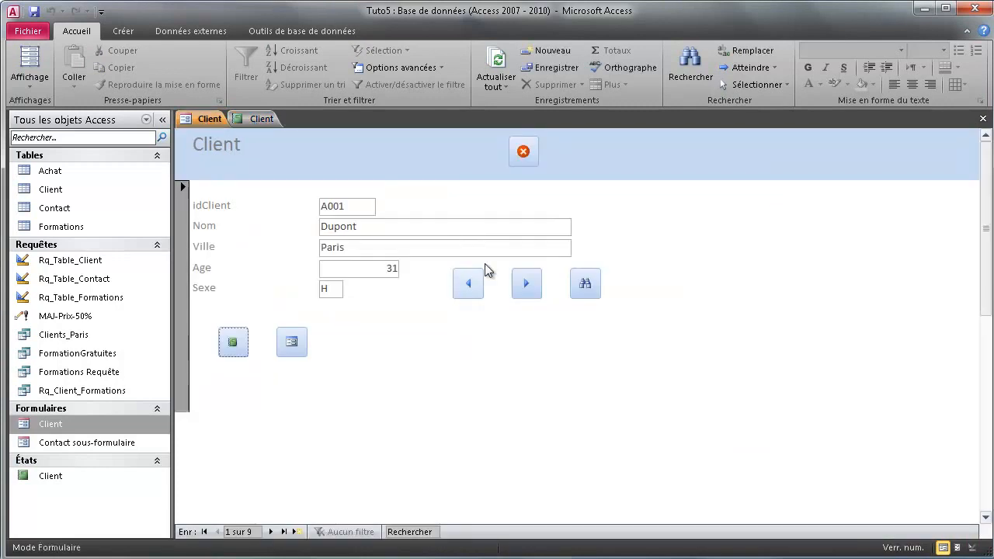
Step: Draw another command button in the detail section in design view and choose the Divers action Exécuter une requête
left_click(972, 547)
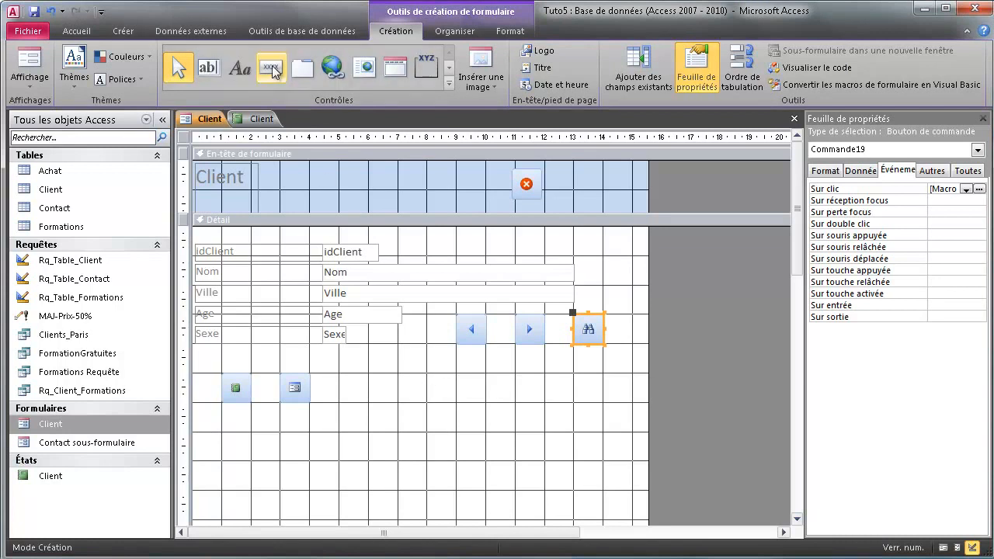
left_click(272, 68)
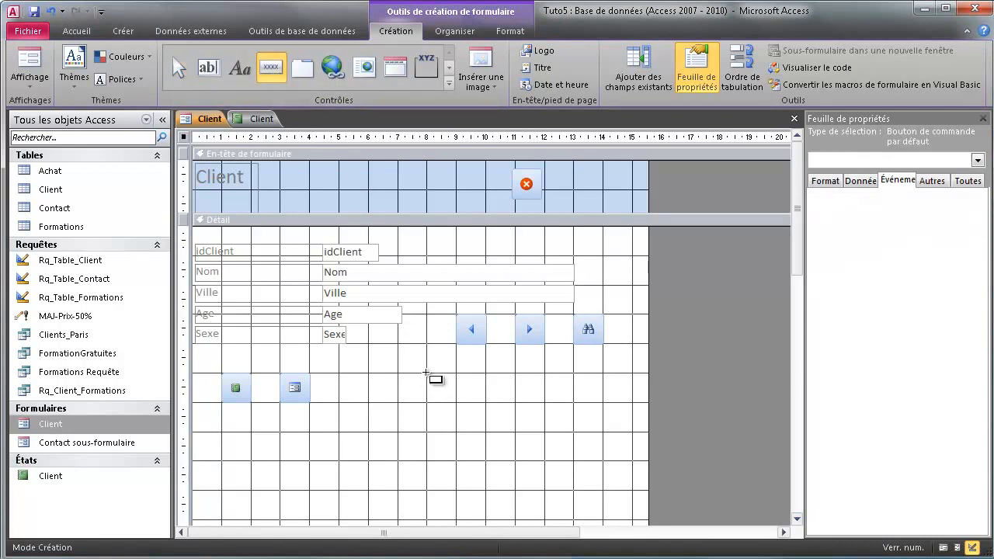
left_click_drag(426, 373, 486, 401)
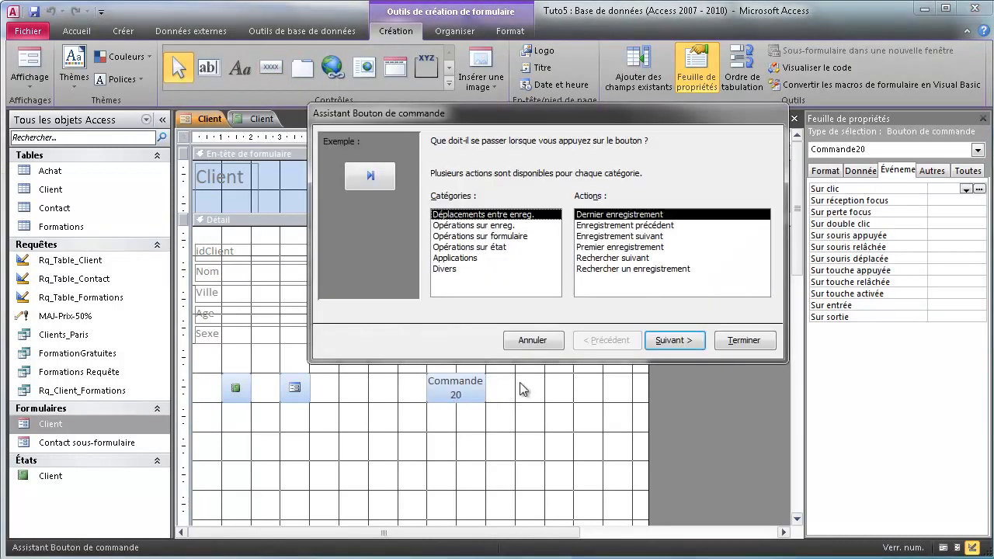
left_click(464, 261)
left_click(466, 269)
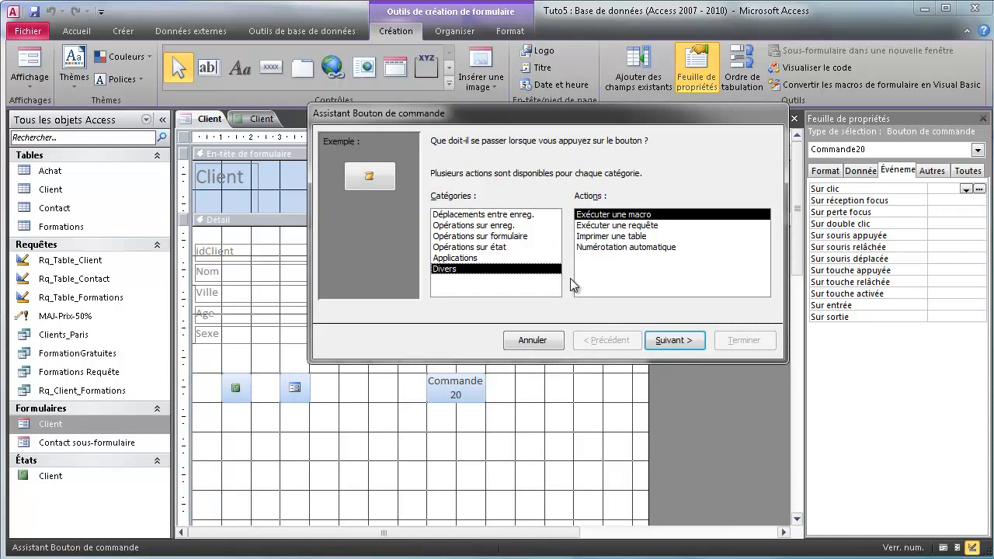
left_click(613, 237)
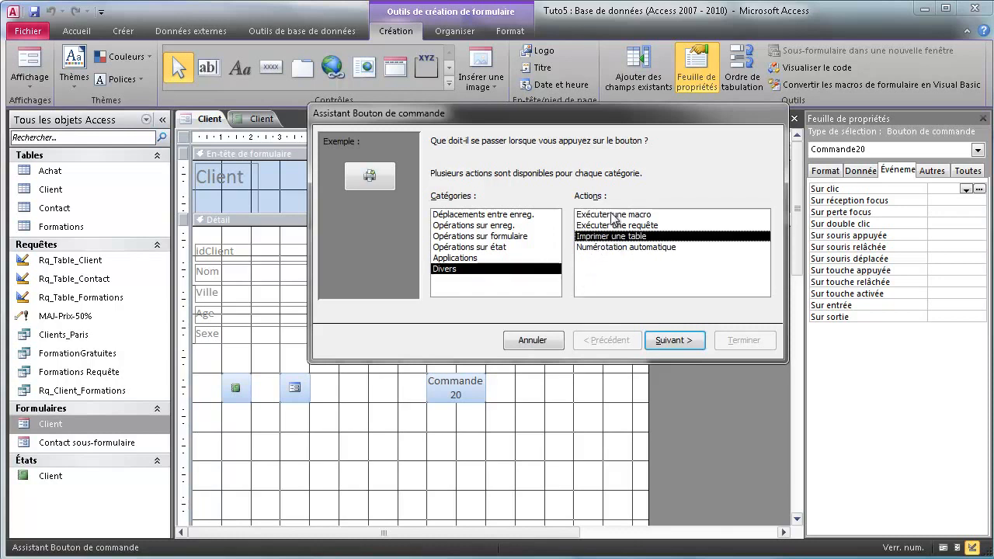
left_click(614, 216)
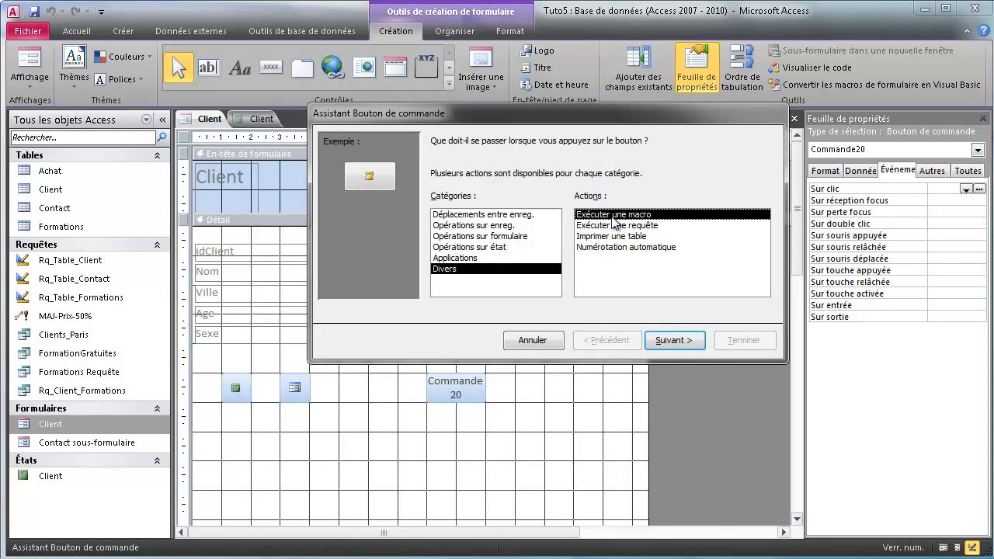
left_click(616, 226)
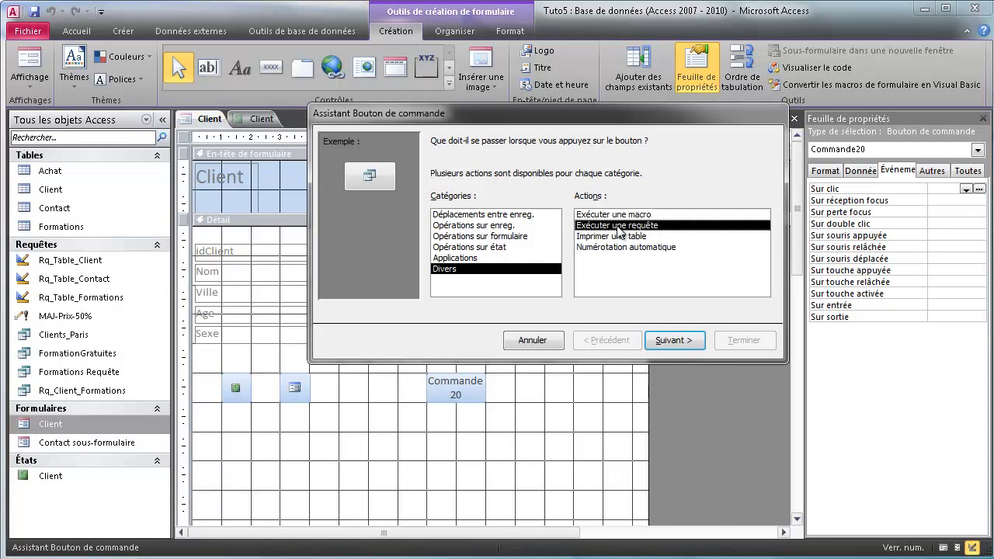
Step: Assign the Clients_Paris query and the Requête MS Access image to the button and place it below the report button
left_click(673, 340)
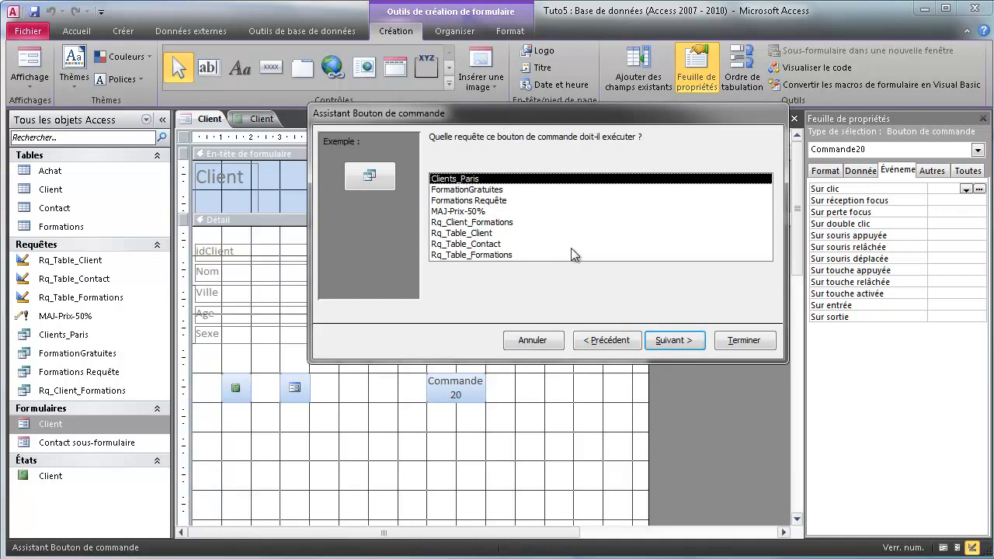
left_click(678, 338)
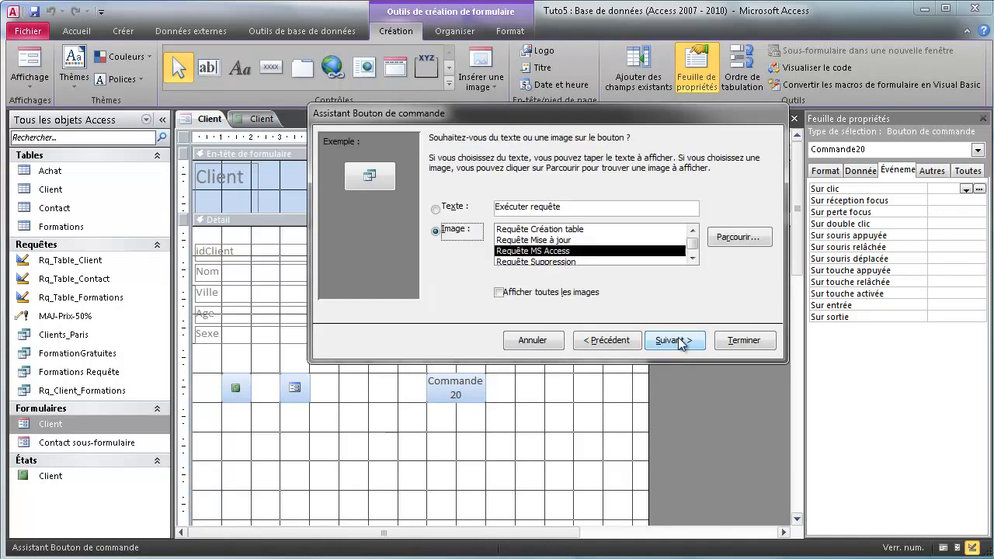
left_click(688, 342)
left_click(733, 343)
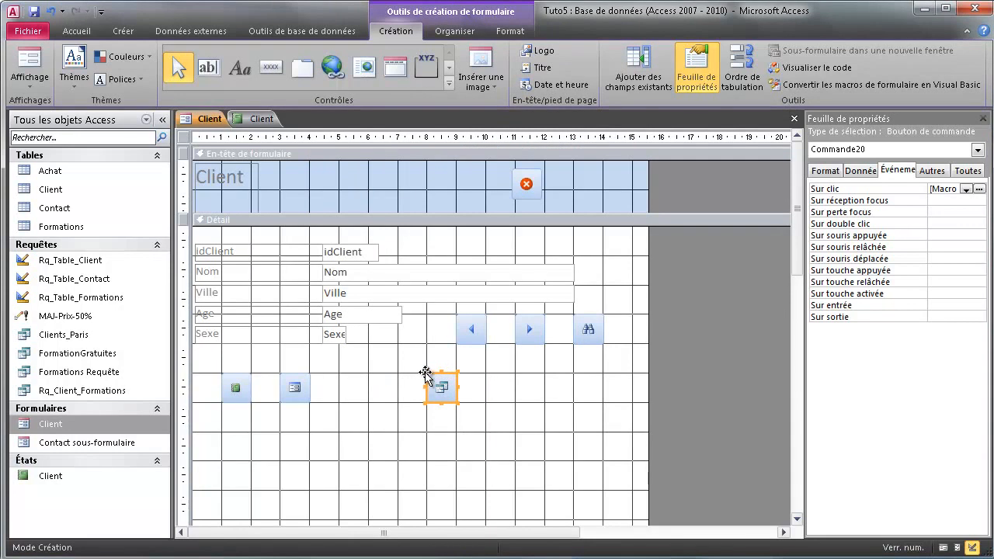
left_click_drag(428, 374, 223, 432)
Step: Add a label about 7 cm by 1 cm beside the query button, reading Afficher clients de Paris
left_click(240, 69)
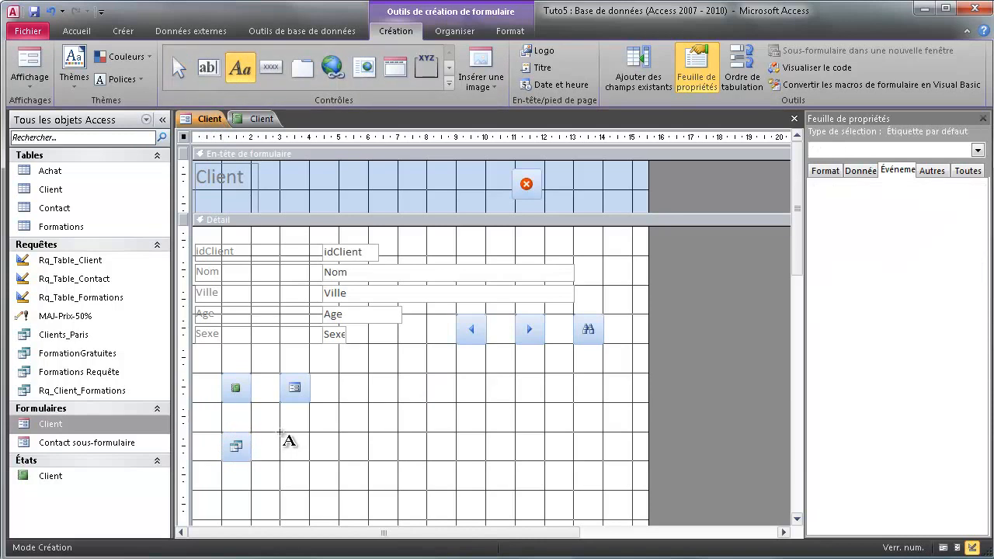
left_click_drag(279, 432, 485, 460)
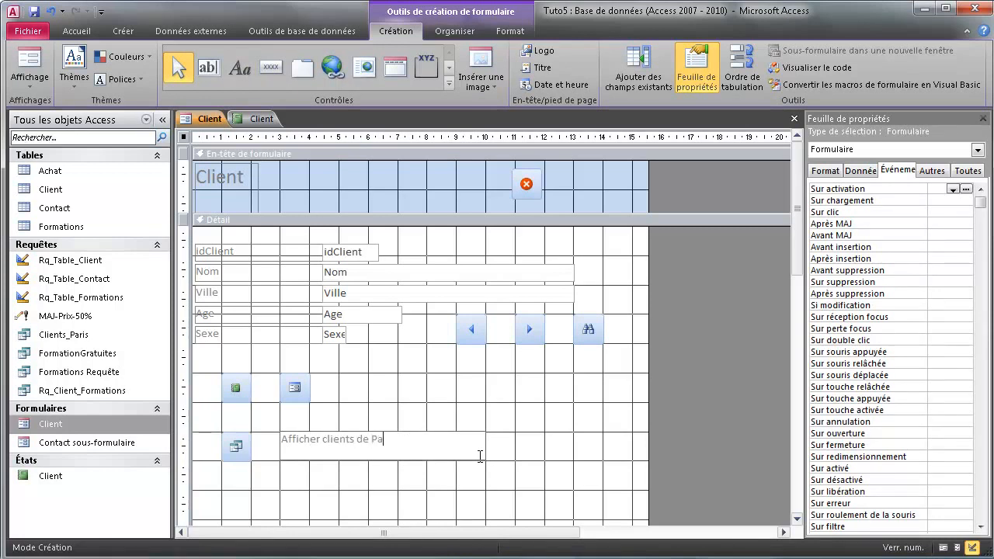
left_click(426, 471)
left_click(282, 435)
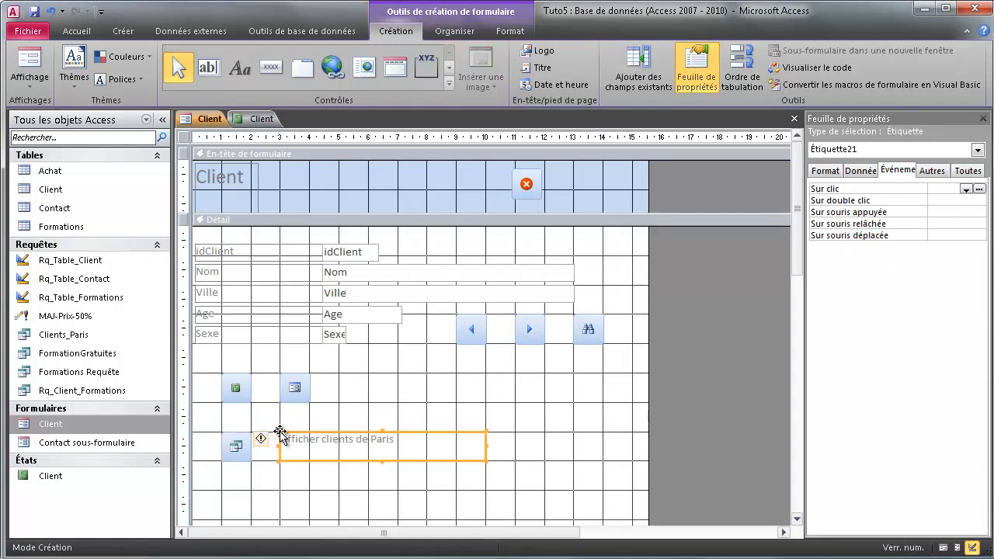
Step: Look through the property categories of the Afficher clients de Paris label and widen the property sheet
left_click(403, 445)
left_click_drag(397, 440, 278, 437)
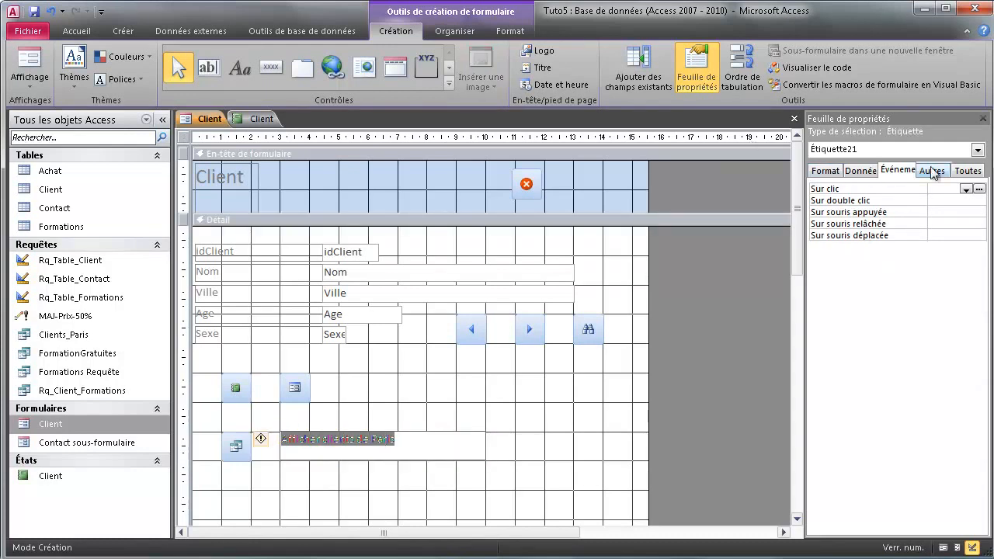
left_click(824, 170)
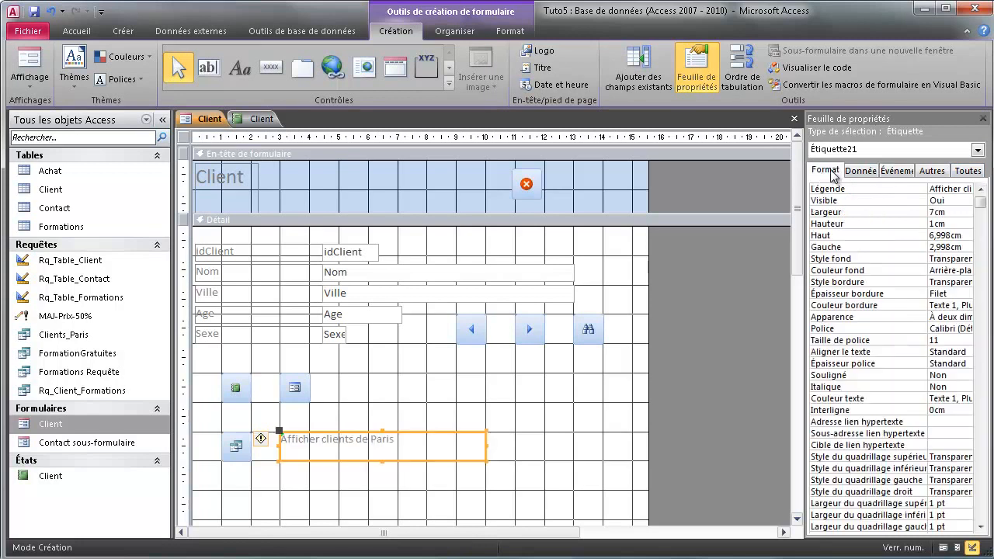
left_click(857, 170)
left_click(895, 170)
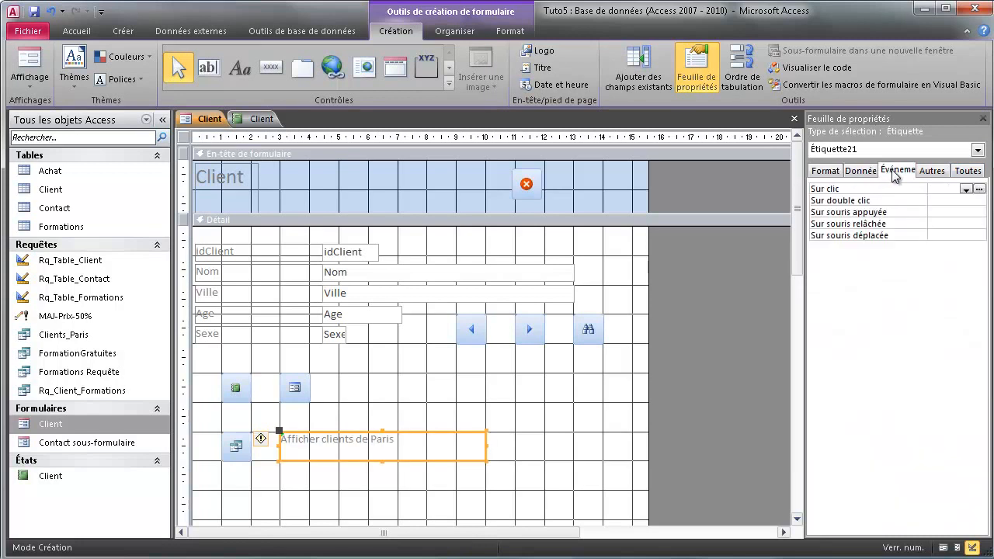
left_click(932, 170)
left_click(964, 172)
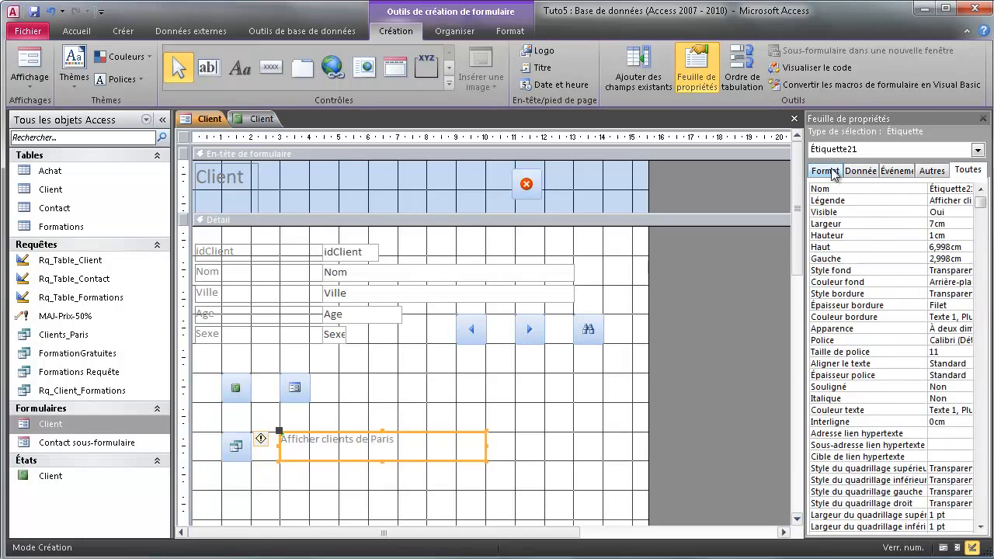
left_click(833, 172)
left_click_drag(805, 224, 718, 233)
Step: Give the Afficher clients de Paris label a Tirets border style with a thickness of 2 pt
left_click(889, 258)
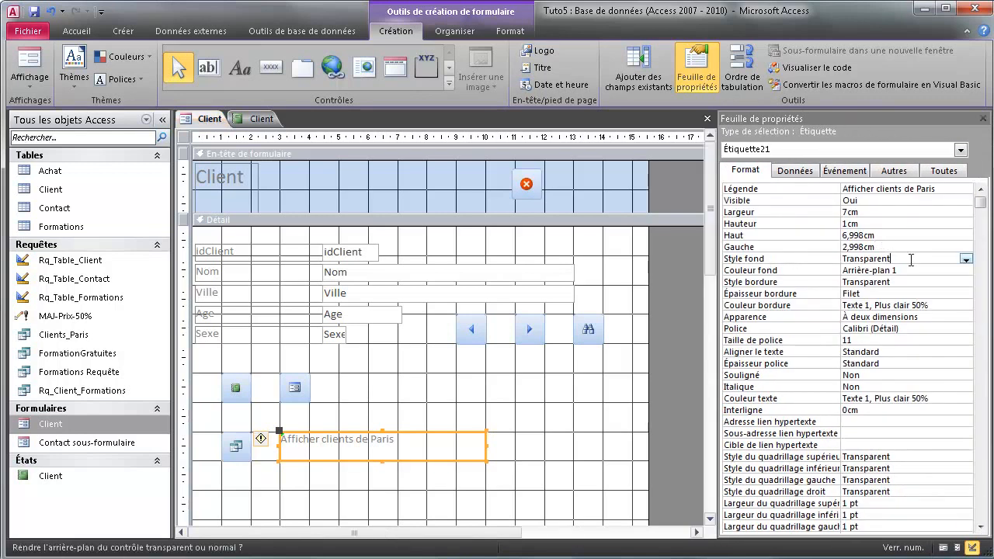
left_click(966, 259)
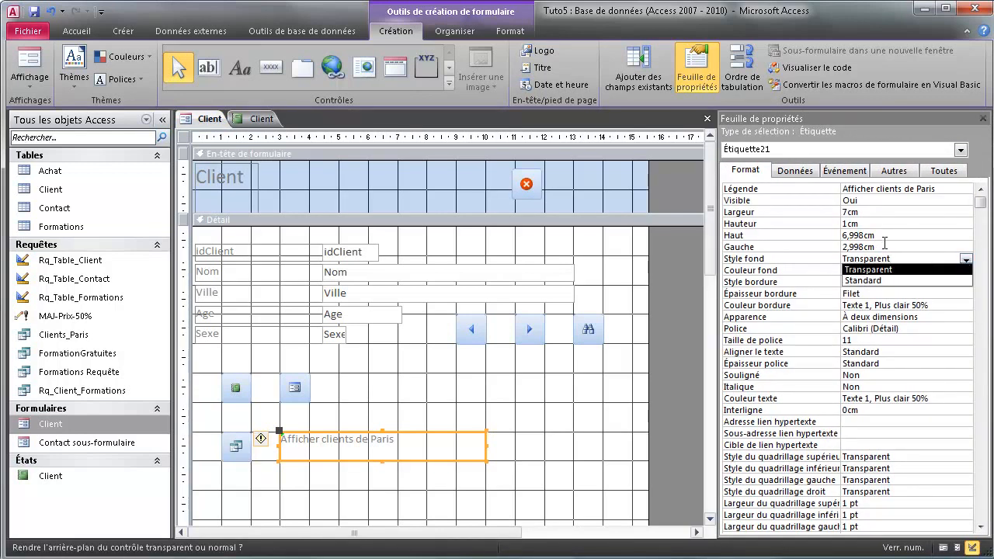
left_click(798, 281)
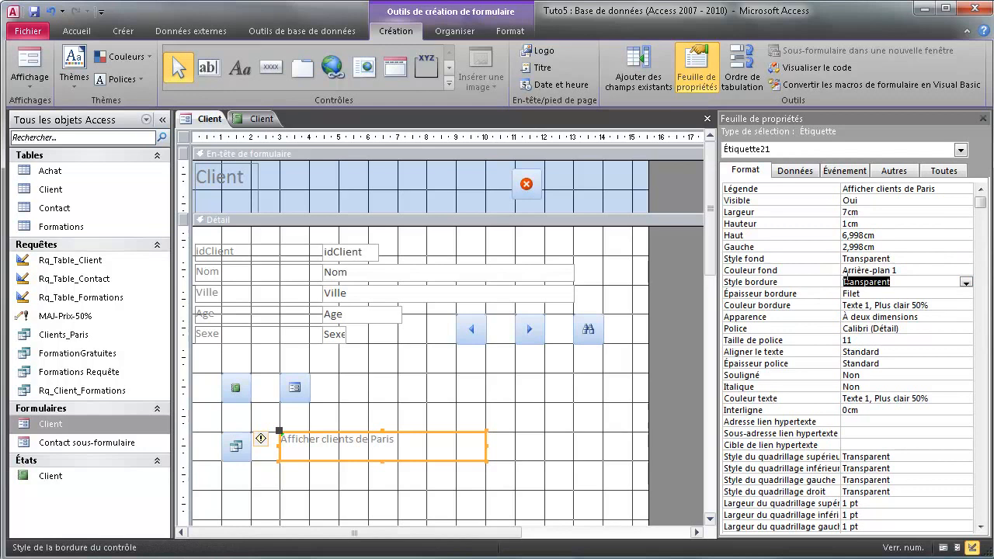
left_click(965, 286)
left_click(899, 314)
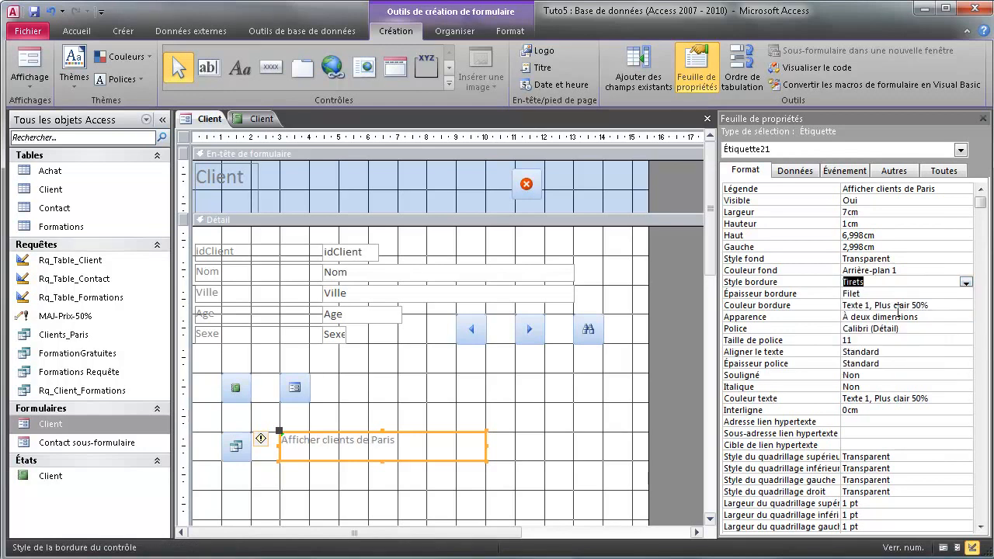
left_click(870, 293)
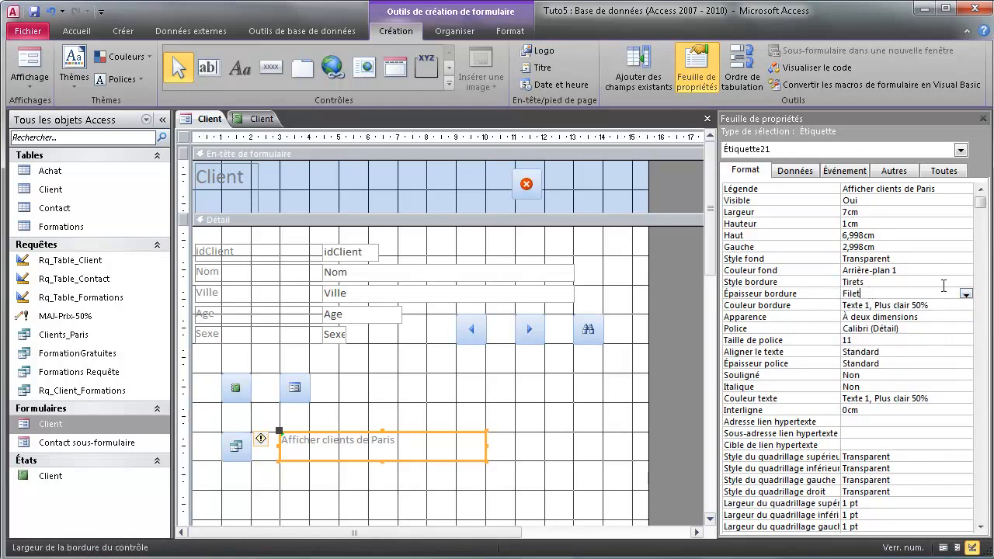
left_click(966, 294)
left_click(865, 323)
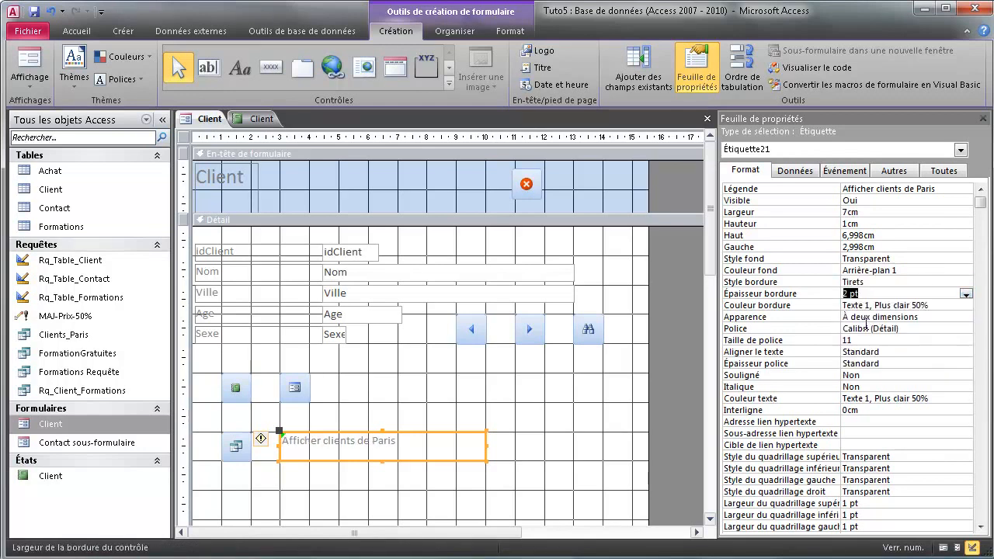
Step: Set the font size of the Afficher clients de Paris label to 14
left_click(920, 342)
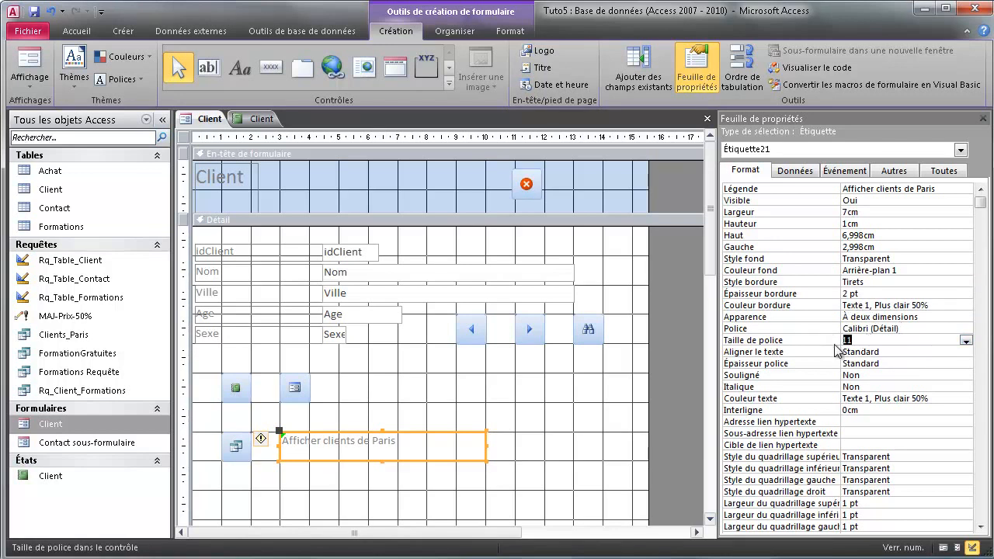
type("14")
left_click(556, 457)
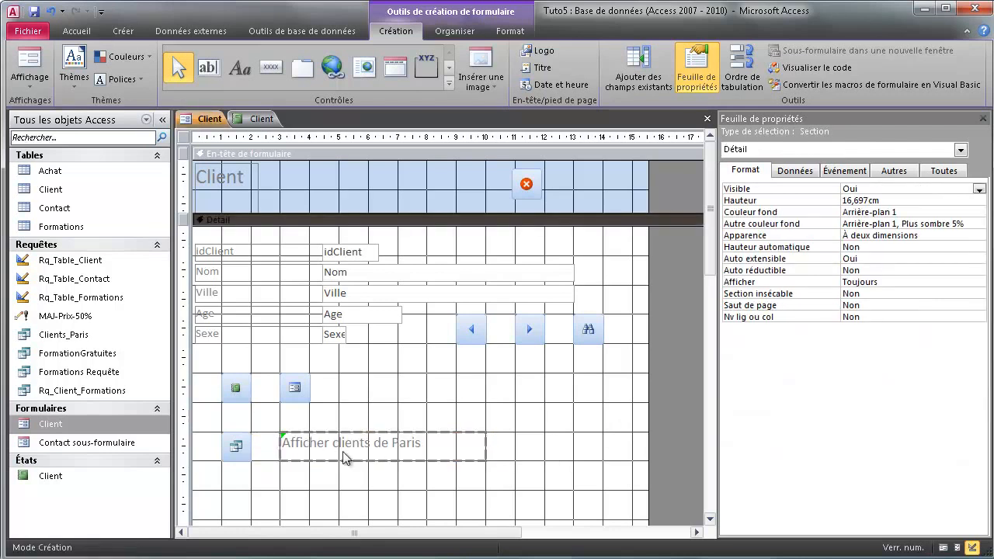
Step: Test the Paris query button in form view and return to the Client form
left_click(943, 547)
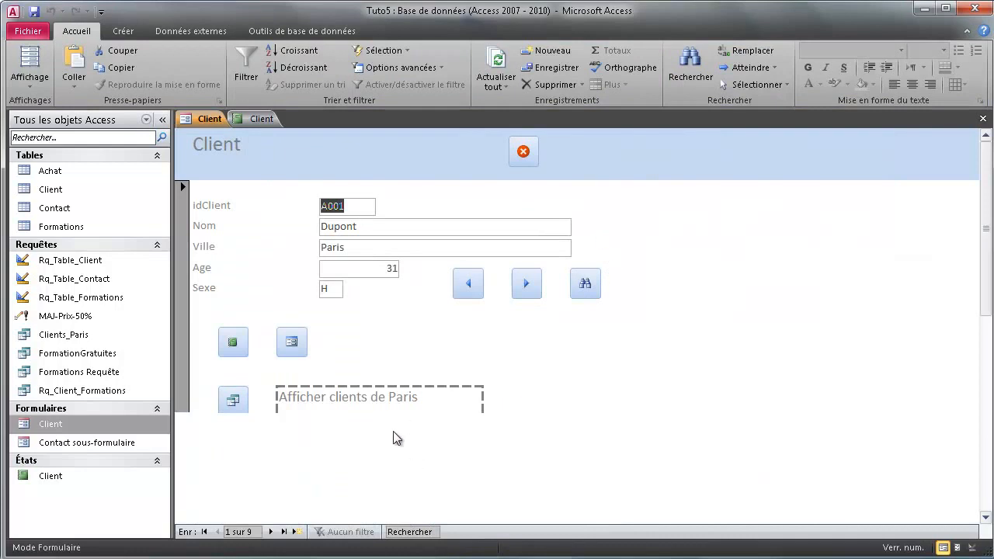
left_click(233, 400)
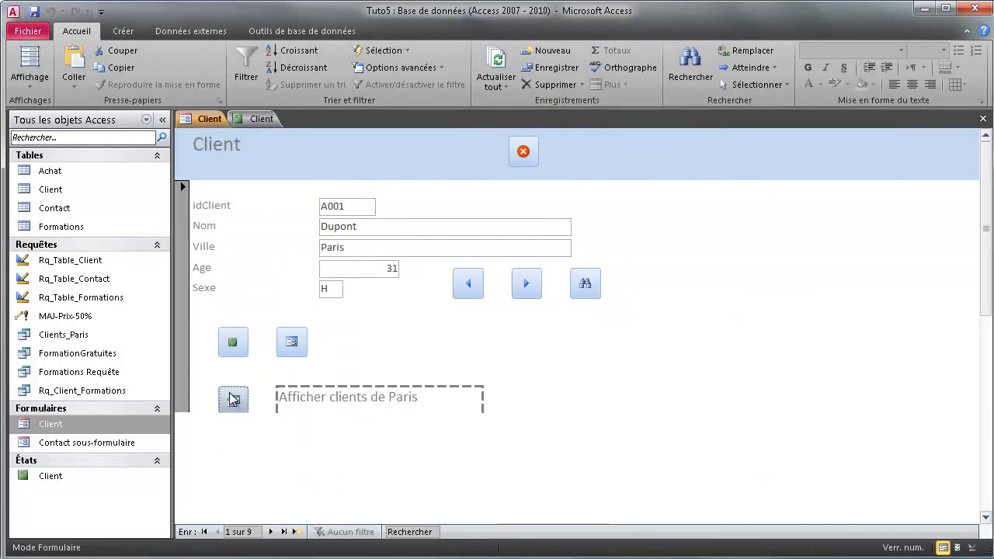
left_click(256, 118)
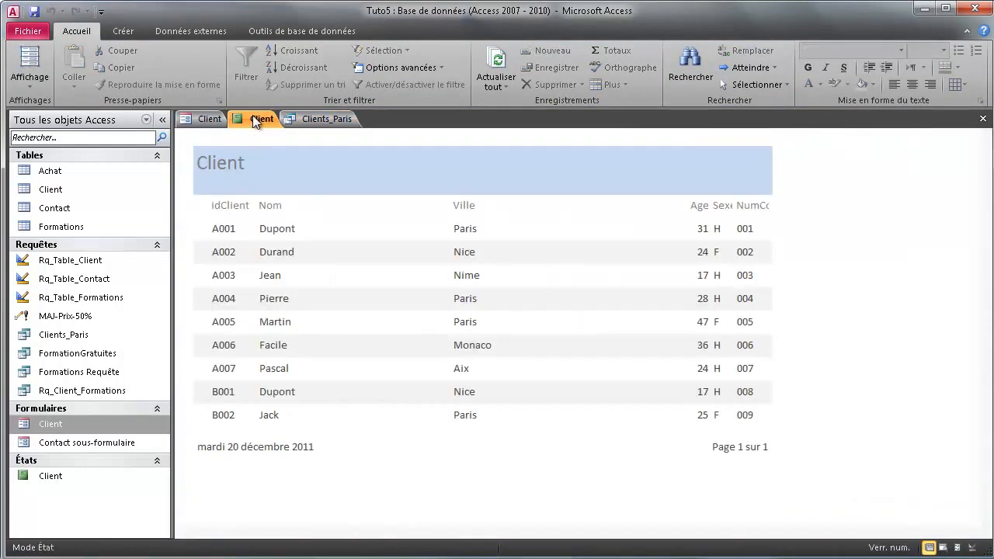
left_click(205, 119)
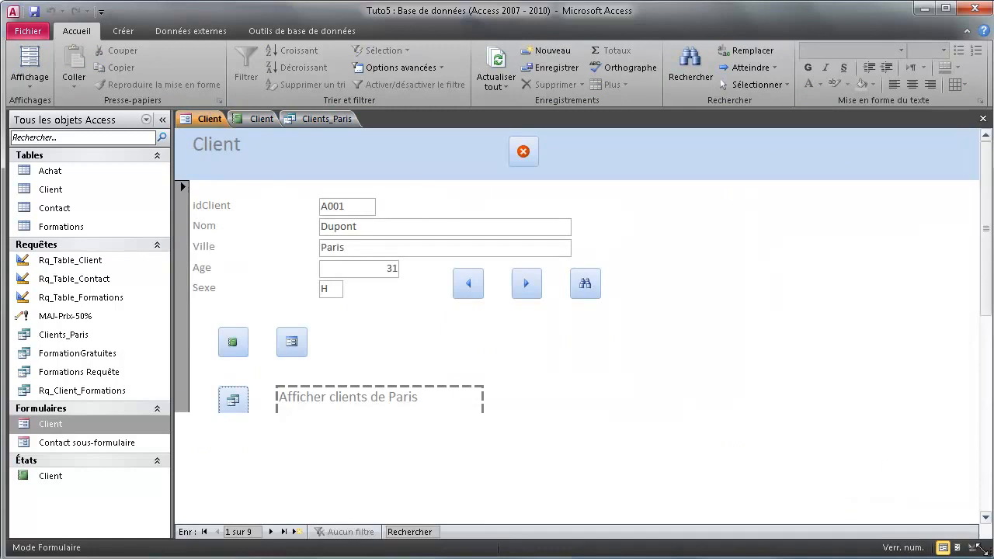
Step: In design view, move the report button and the Contact form button up slightly, closer to the Sexe field
left_click(970, 548)
scroll(343, 487, "down", 3)
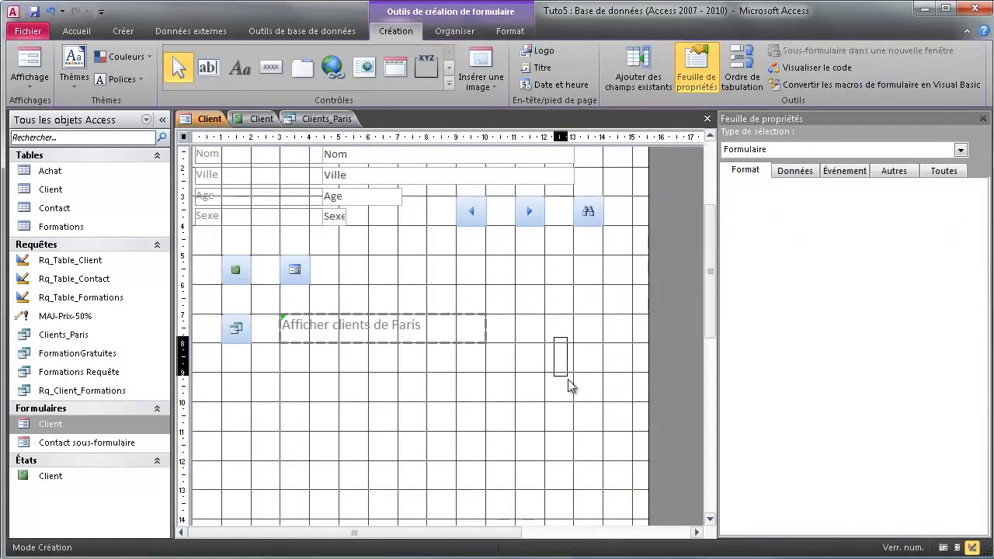
scroll(556, 365, "up", 2)
left_click_drag(211, 299, 485, 405)
left_click_drag(221, 313, 220, 298)
left_click(310, 300)
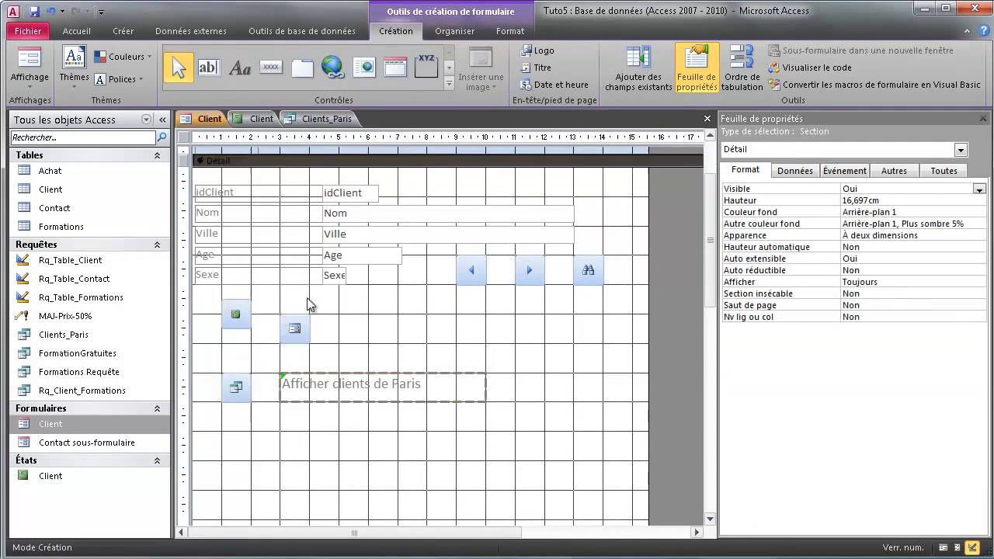
left_click(285, 320)
left_click_drag(279, 313, 280, 299)
Step: Move the Paris query button and its label up, closer to the row of report and form buttons
left_click(235, 386, "shift")
left_click(235, 386)
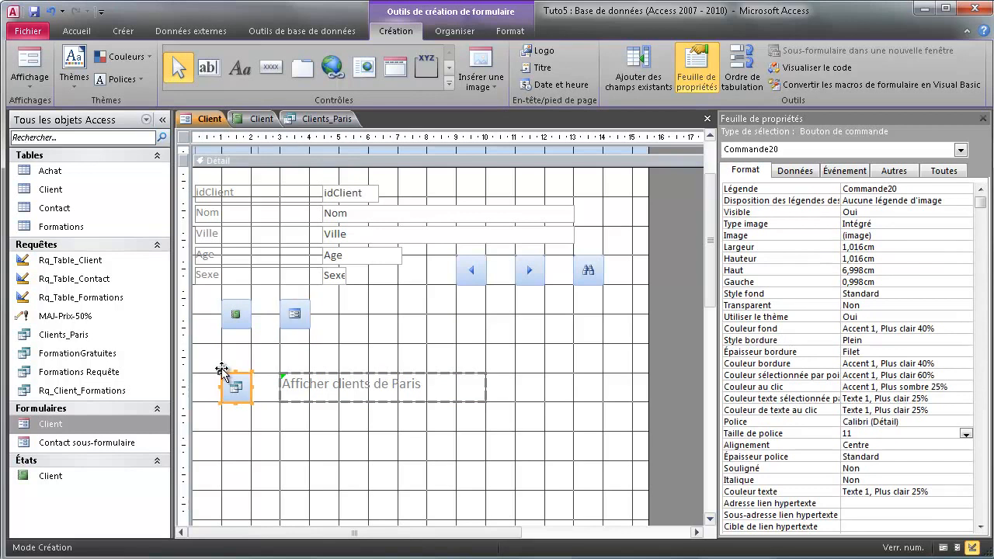
left_click_drag(222, 374, 225, 351)
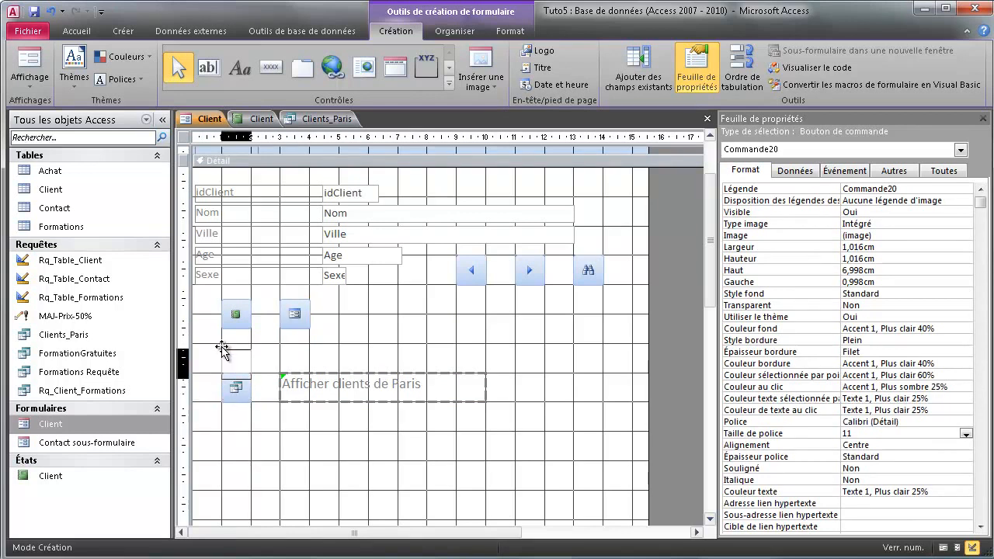
left_click(284, 380)
left_click_drag(279, 375, 277, 348)
left_click(322, 431)
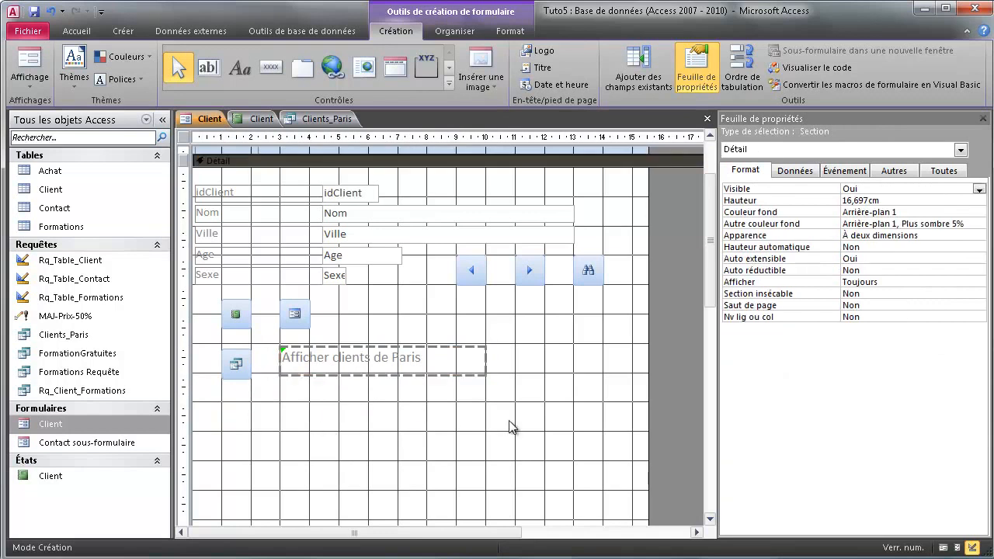
Step: Select all controls in the detail section and look at the alignment and size options without applying any
scroll(565, 412, "up", 2)
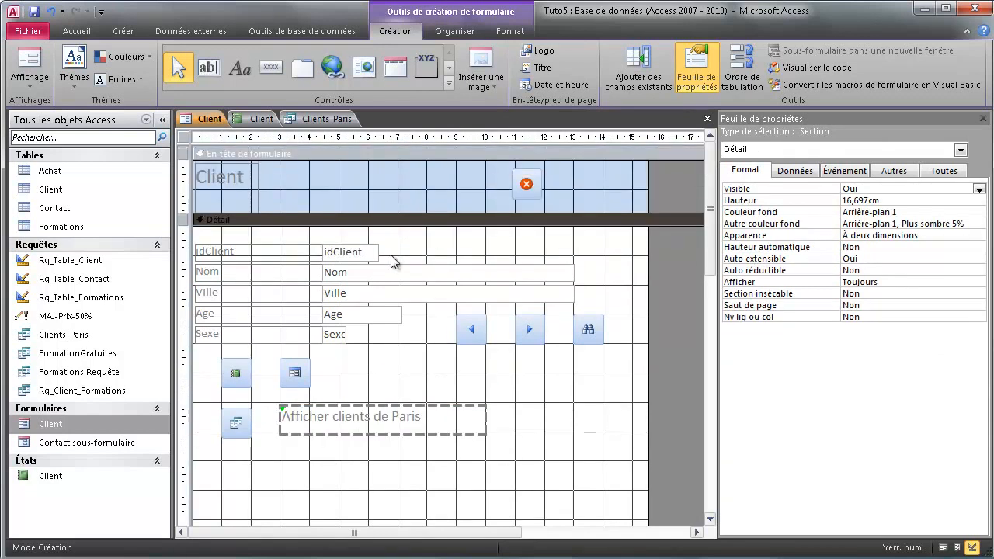
left_click_drag(626, 472, 199, 240)
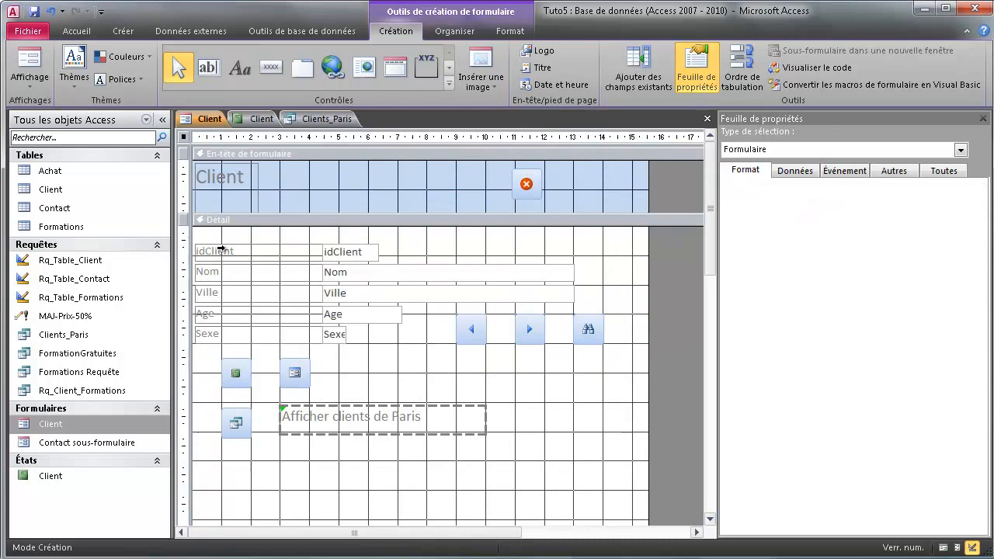
right_click(343, 281)
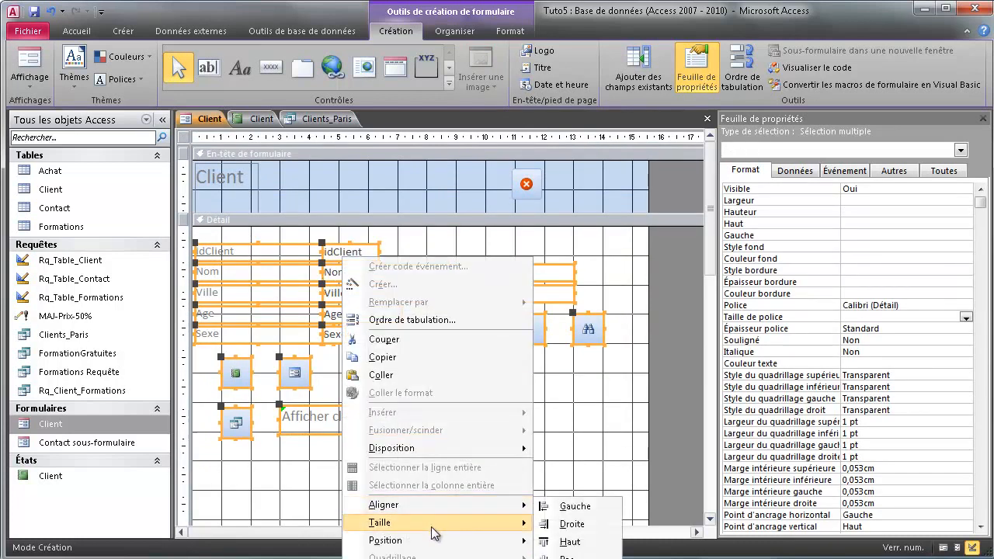
mouse_move(433, 534)
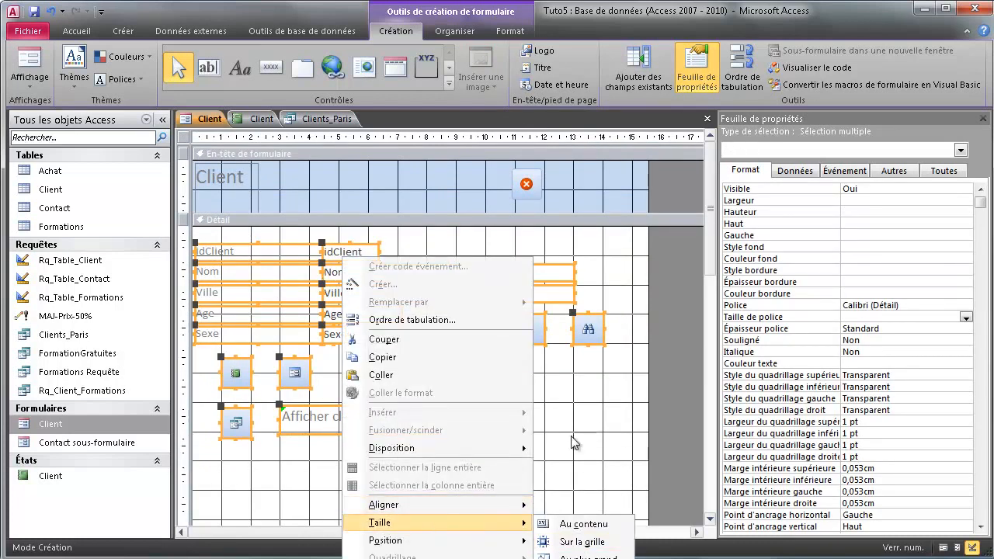
left_click(599, 423)
Step: Set the Client title in the form header to the Adobe Arabic font at size 35
left_click(231, 175)
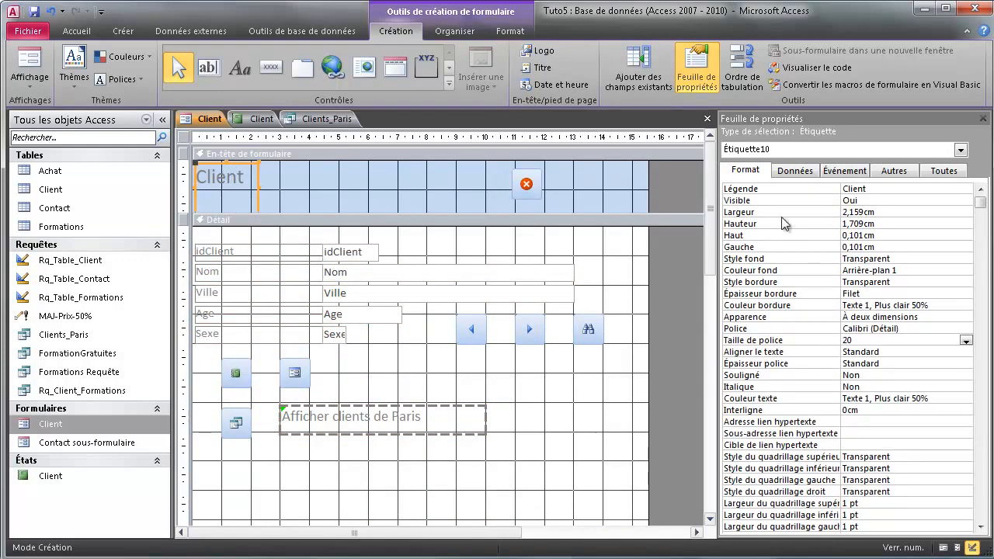
left_click(887, 329)
left_click(966, 330)
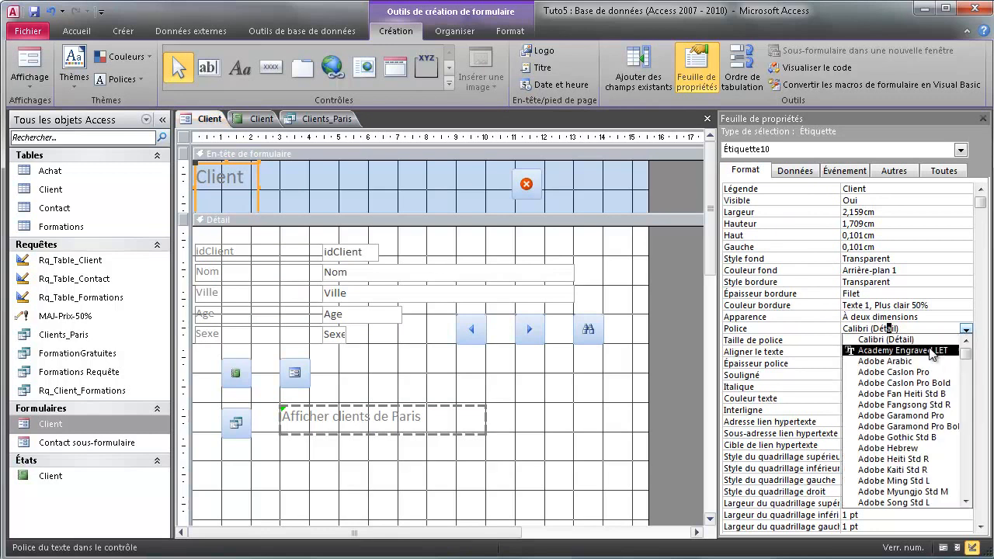
left_click(916, 361)
double_click(869, 339)
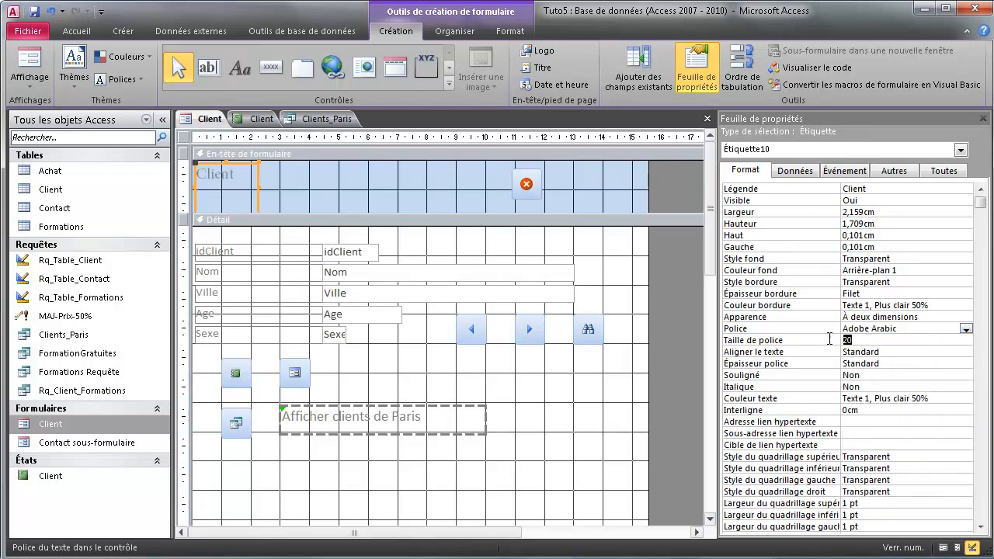
type("35")
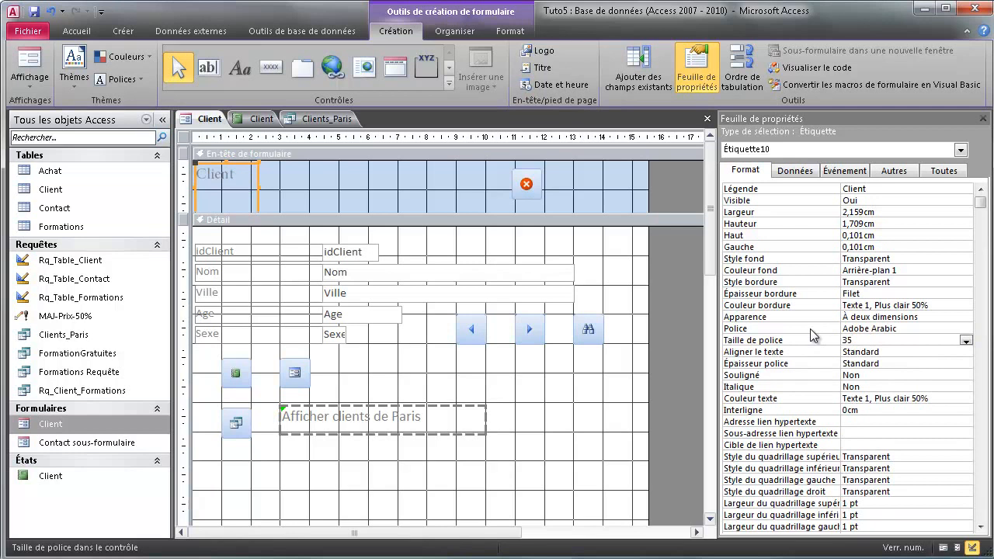
left_click(518, 407)
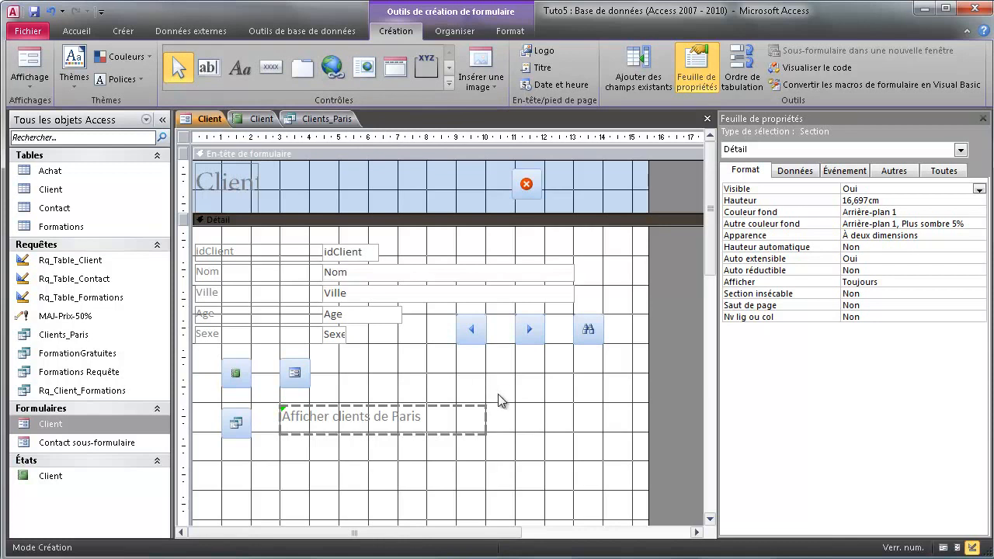
left_click(364, 69)
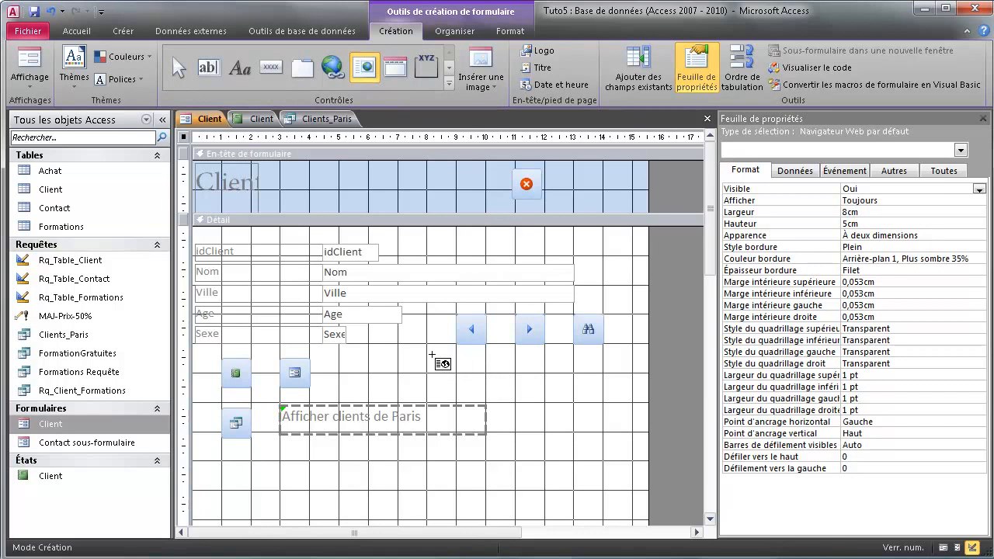
left_click_drag(433, 352, 631, 485)
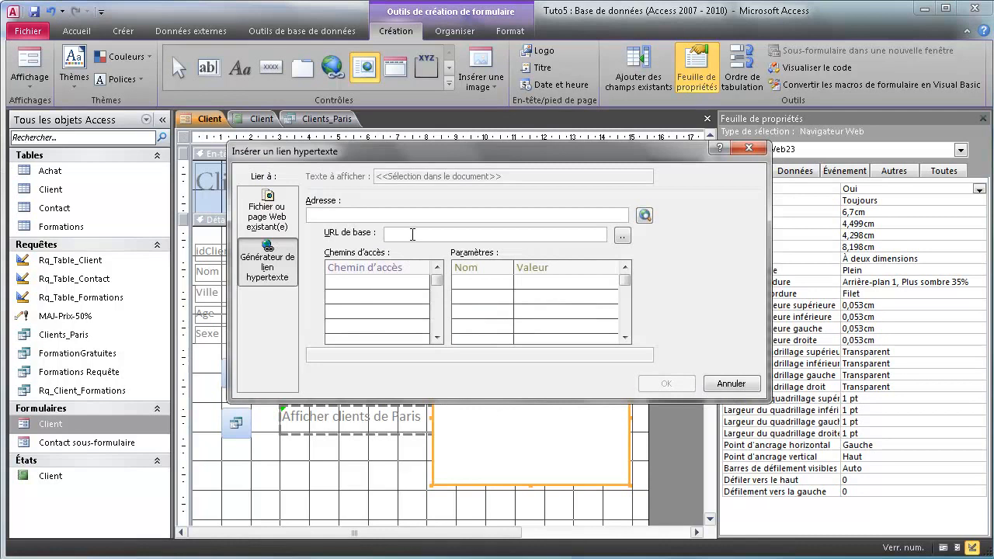
type("http://formation-facile.fr")
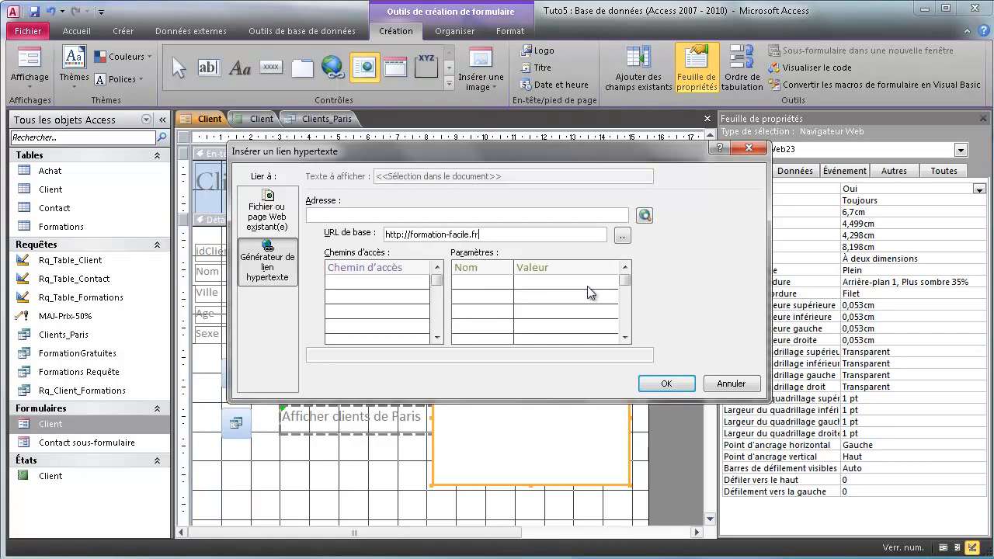
left_click(666, 383)
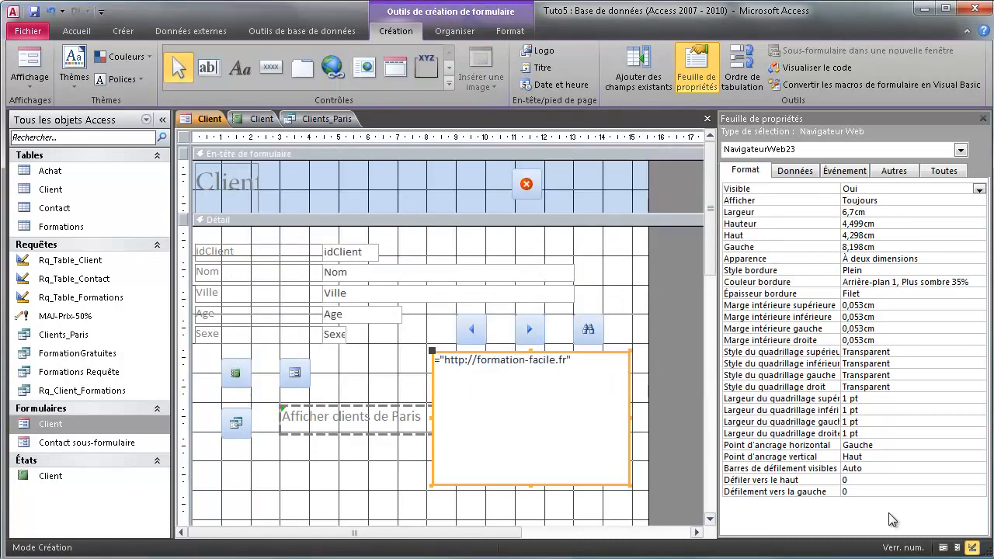
left_click(942, 547)
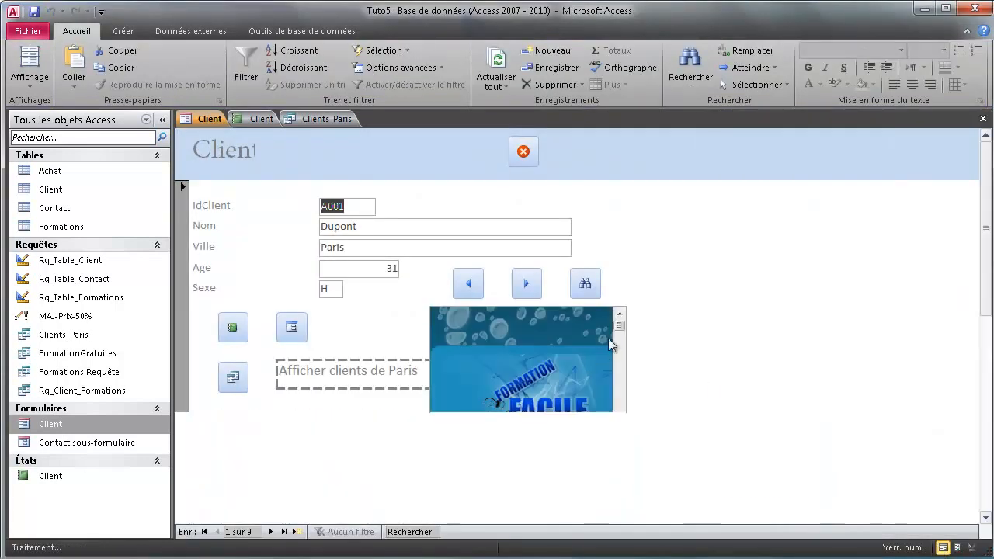
Step: Widen the web browser control to about 14.7 cm, check the page in form view, and return to design view
mouse_move(619, 323)
left_mouse_down()
mouse_move(630, 366)
mouse_move(624, 402)
mouse_move(619, 325)
left_mouse_up()
left_click(970, 547)
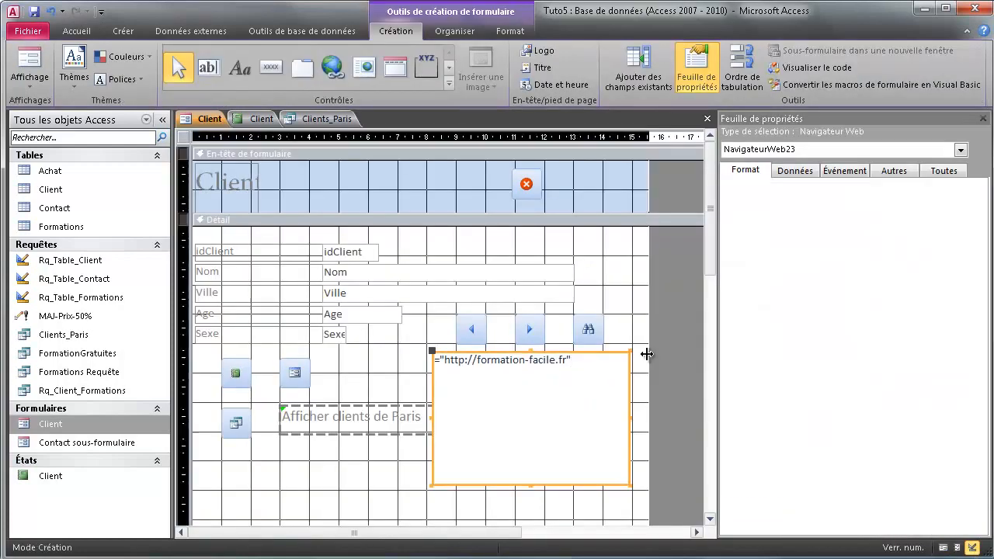
left_click_drag(647, 355, 713, 374)
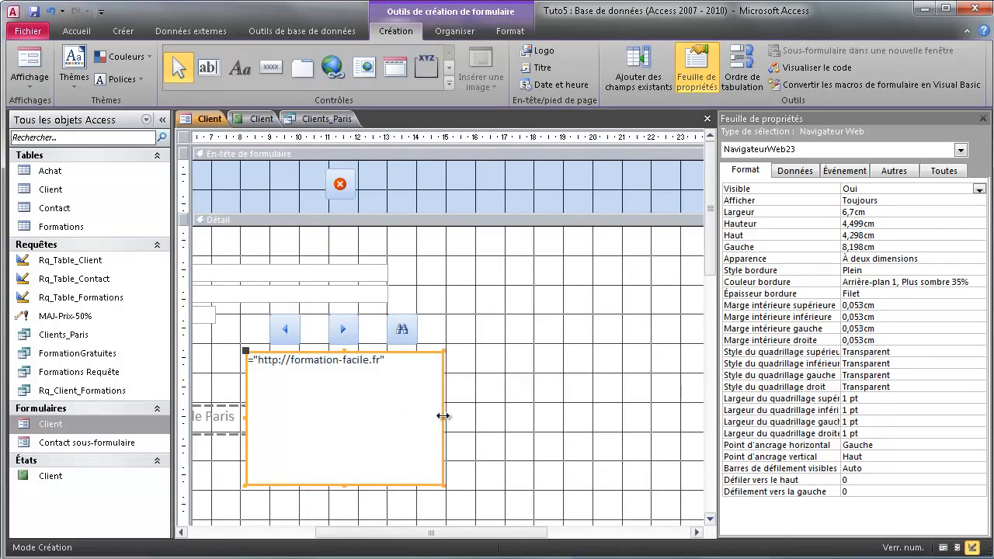
left_click_drag(443, 416, 677, 429)
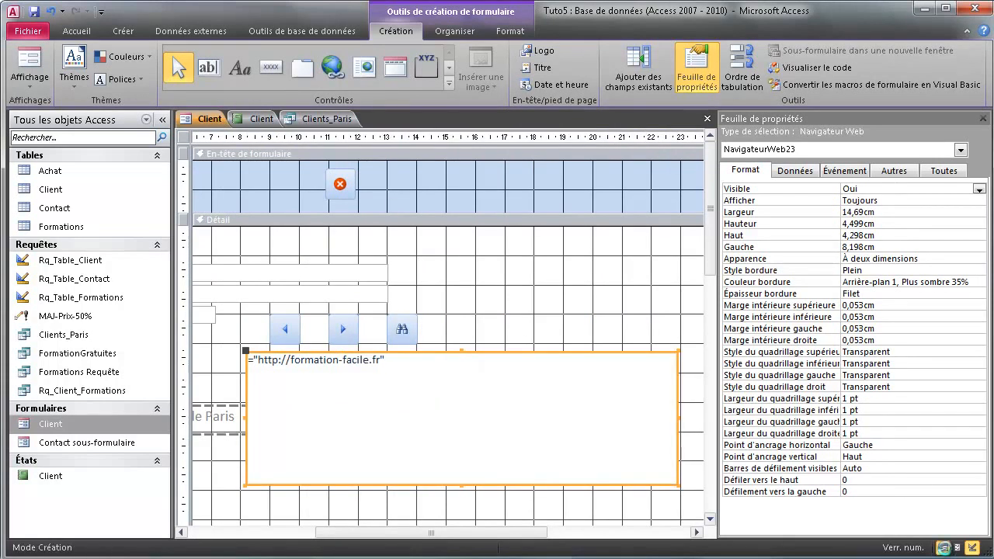
left_click(943, 547)
mouse_move(855, 327)
left_mouse_down()
mouse_move(868, 418)
mouse_move(854, 326)
left_mouse_up()
left_click(973, 548)
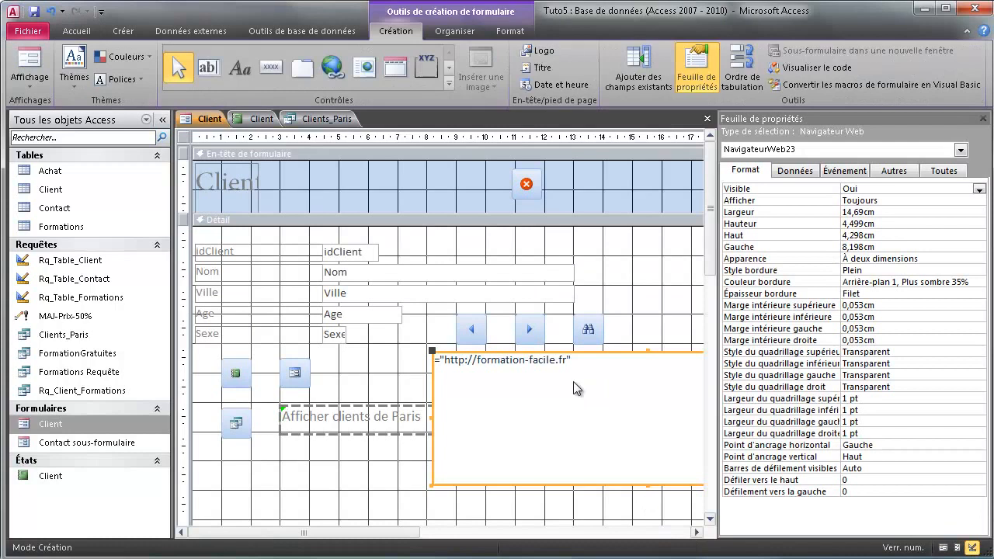
Step: Insert an unbound object frame about 3.5 cm by 2.4 cm beside the client fields, containing a new Bitmap Image
left_click(449, 86)
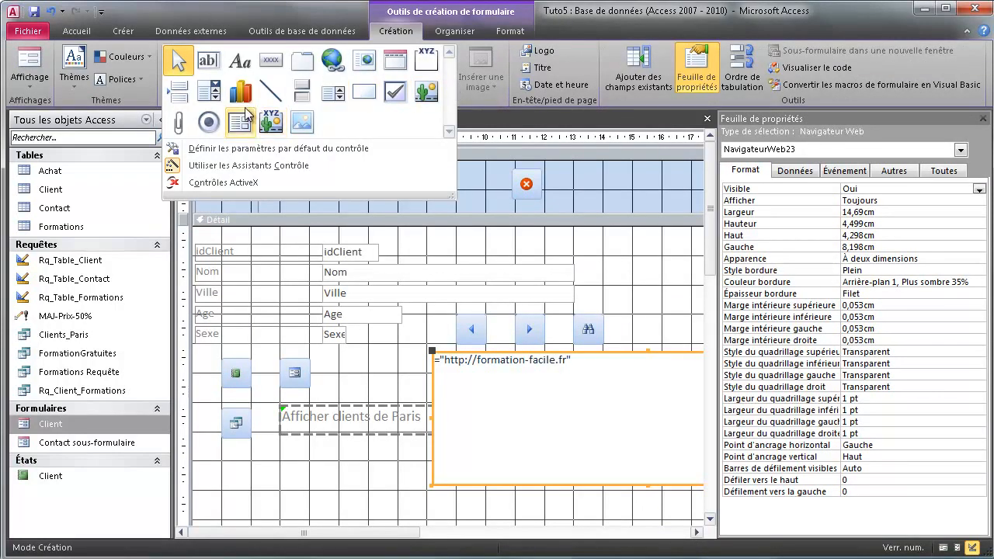
left_click(426, 91)
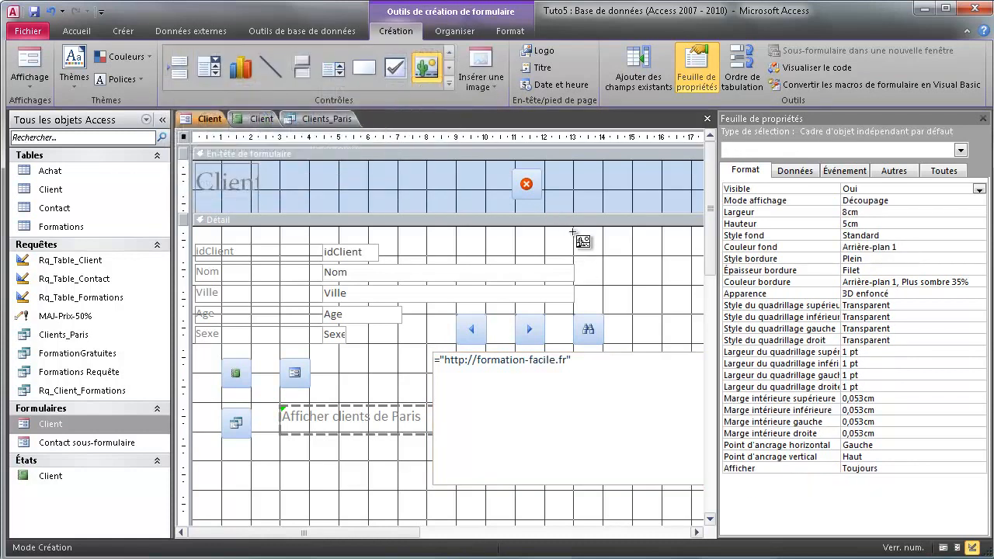
left_click_drag(580, 230, 674, 296)
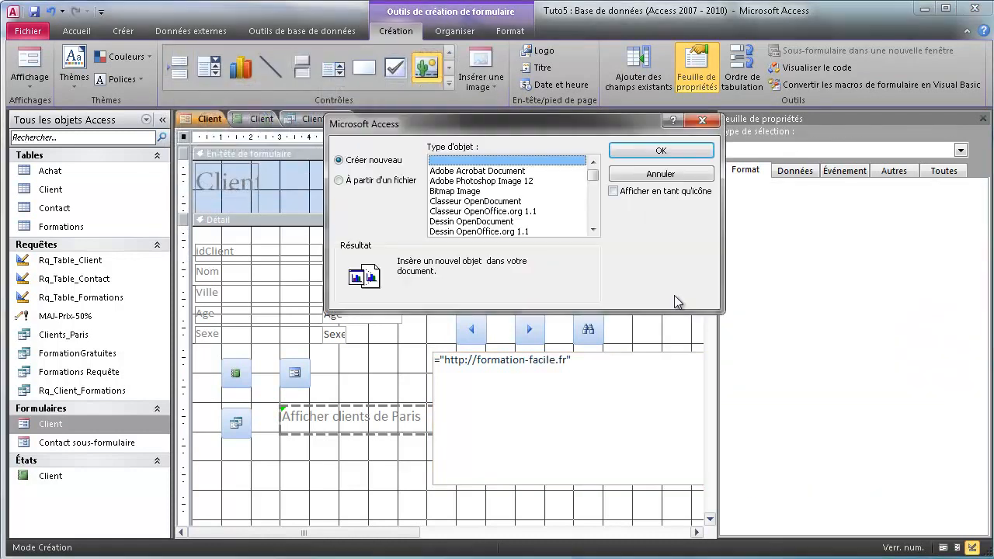
left_click(615, 153)
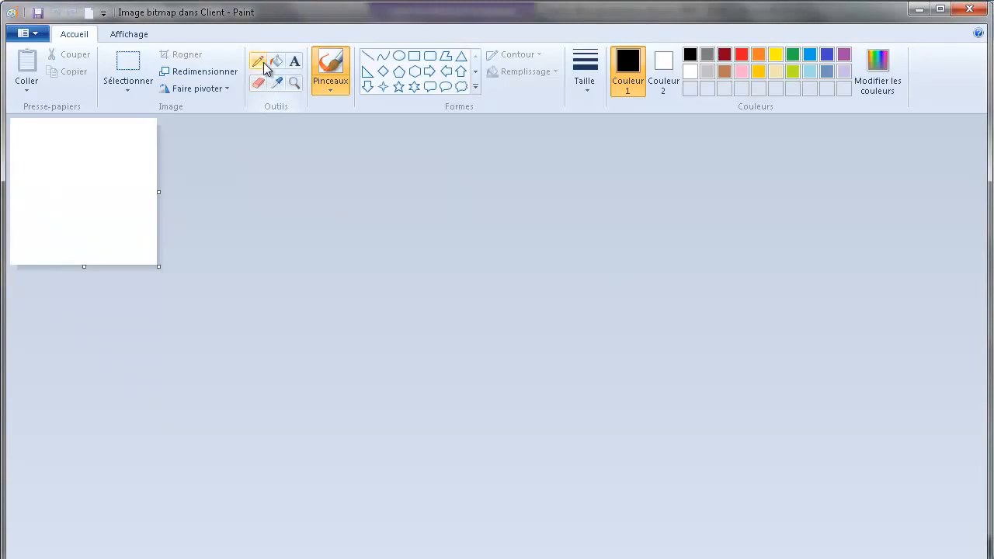
Step: In Paint, draw the letters OK in red with the pencil at the third line thickness, and return to the form
left_click(258, 60)
left_click(584, 74)
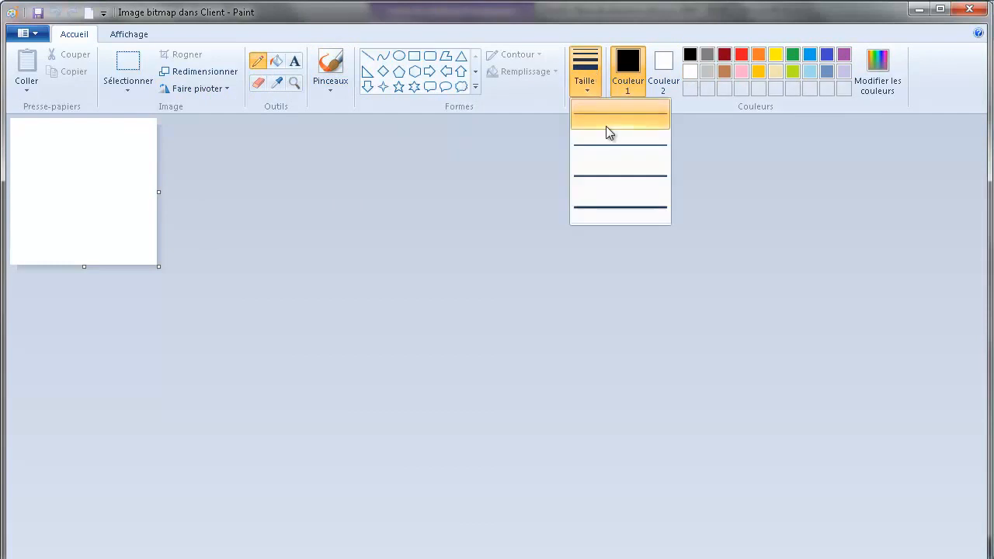
left_click(611, 184)
left_click(742, 54)
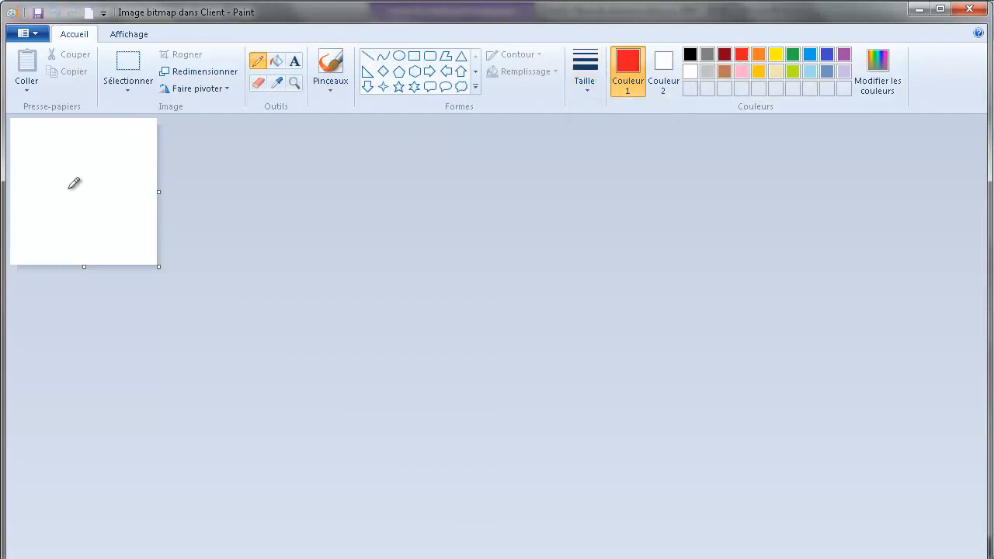
mouse_move(62, 209)
left_mouse_down()
mouse_move(104, 239)
mouse_move(62, 209)
left_mouse_up()
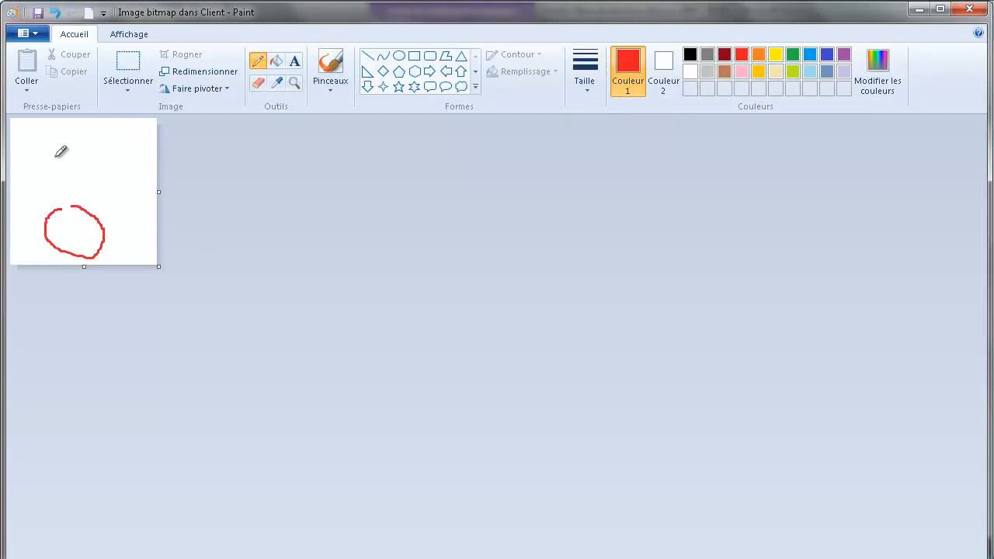
left_click_drag(110, 160, 115, 211)
left_click_drag(109, 160, 104, 127)
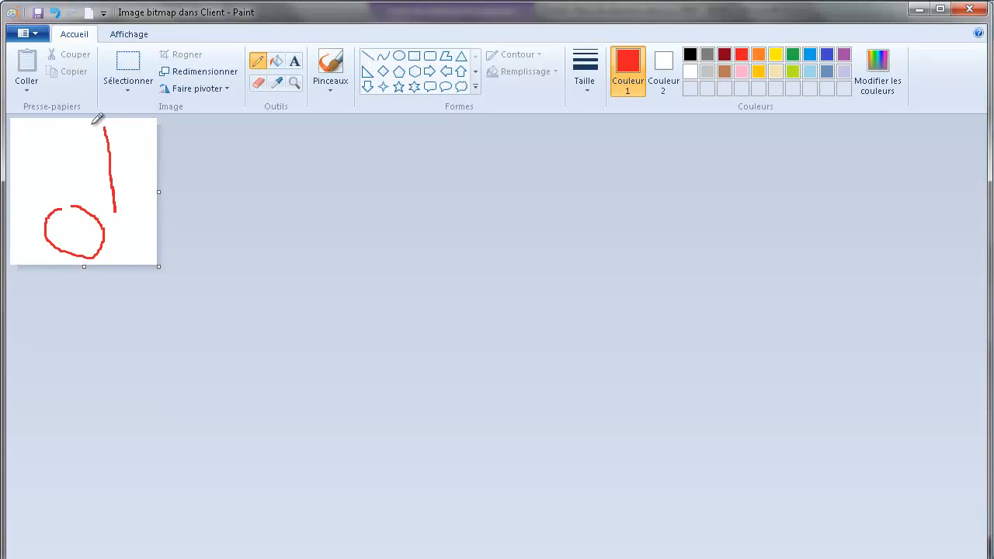
left_click_drag(130, 189, 111, 168)
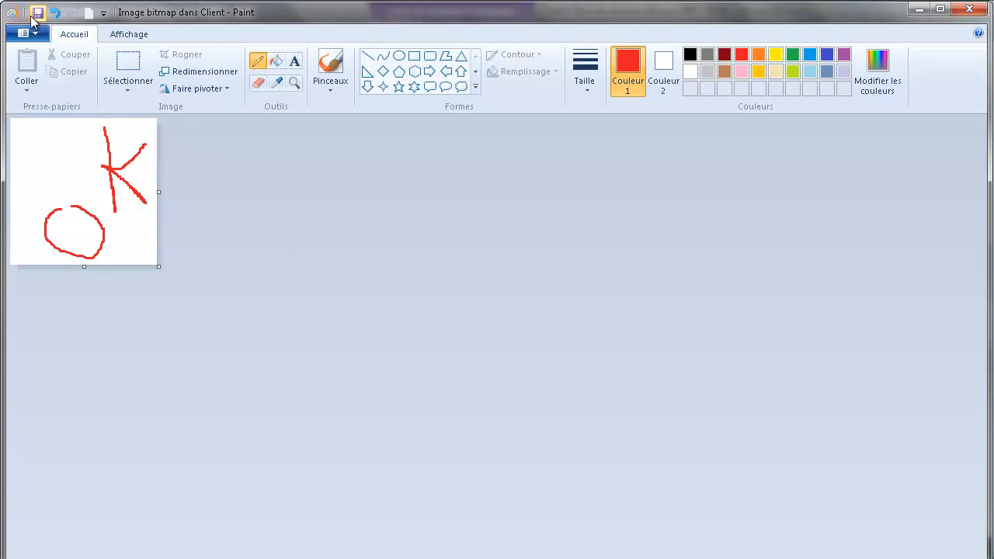
left_click(969, 9)
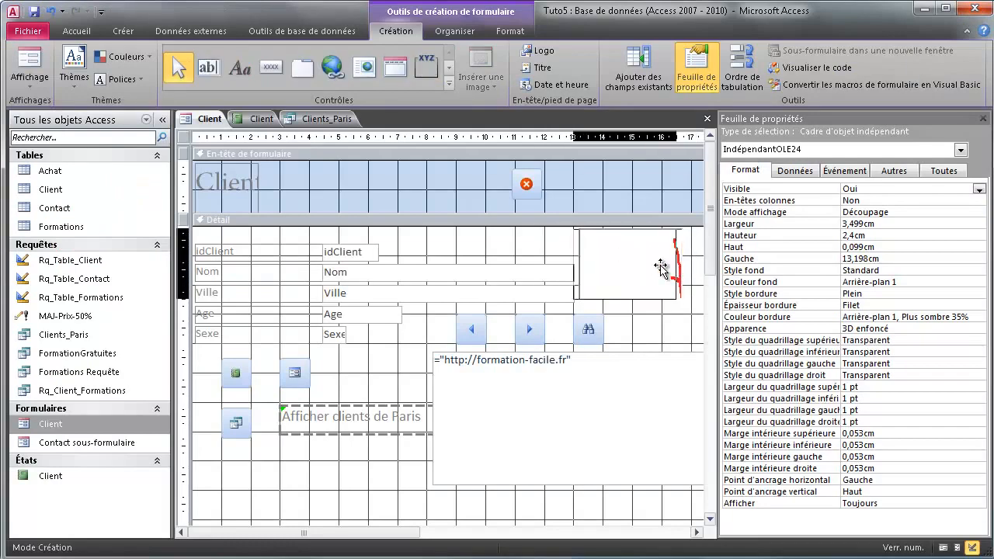
Step: Nudge the embedded picture slightly, preview it in form view, and return to design view
left_click_drag(669, 274, 671, 275)
left_click(942, 547)
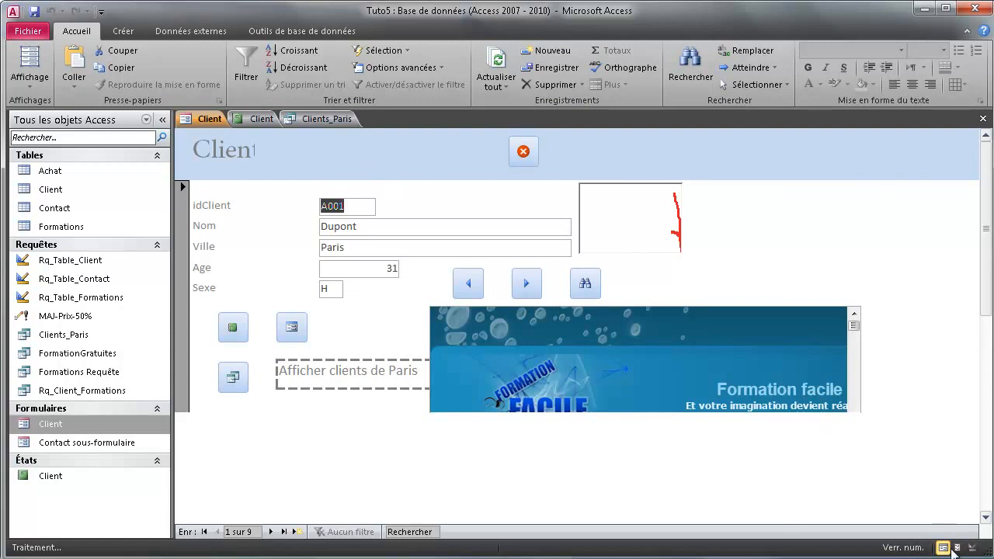
left_click(971, 547)
Step: Delete the web browser control and the embedded bitmap picture from the detail section
left_click(453, 378)
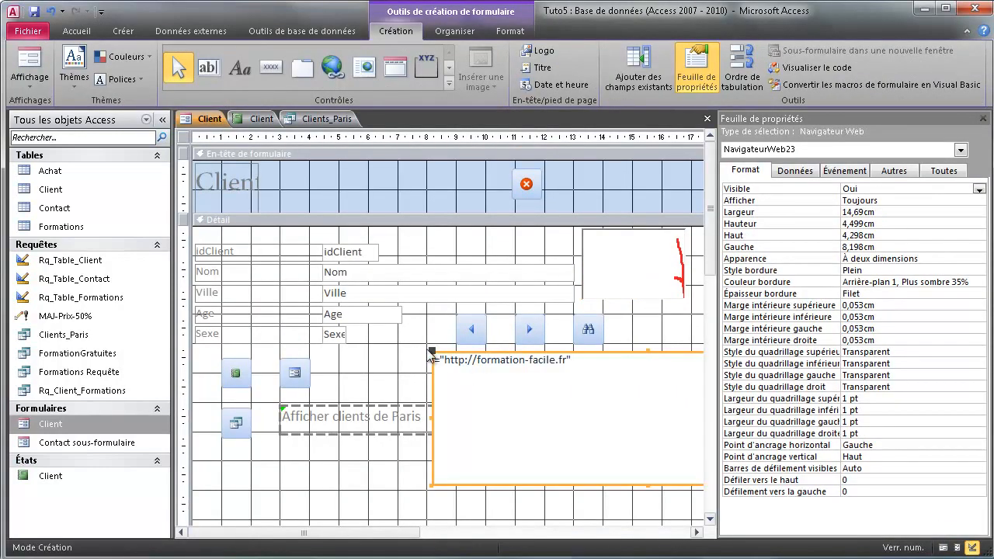
left_click(429, 351)
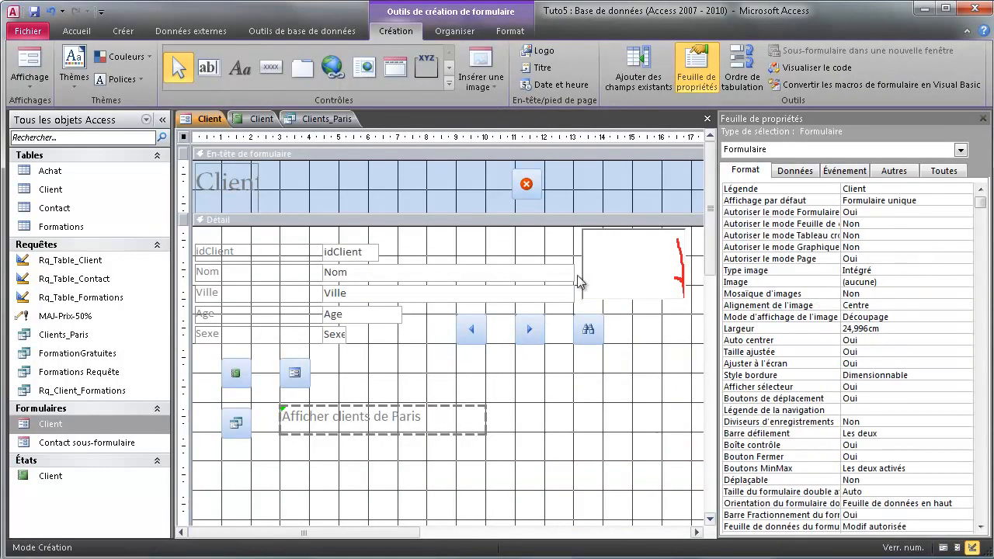
left_click(583, 230)
key("Delete")
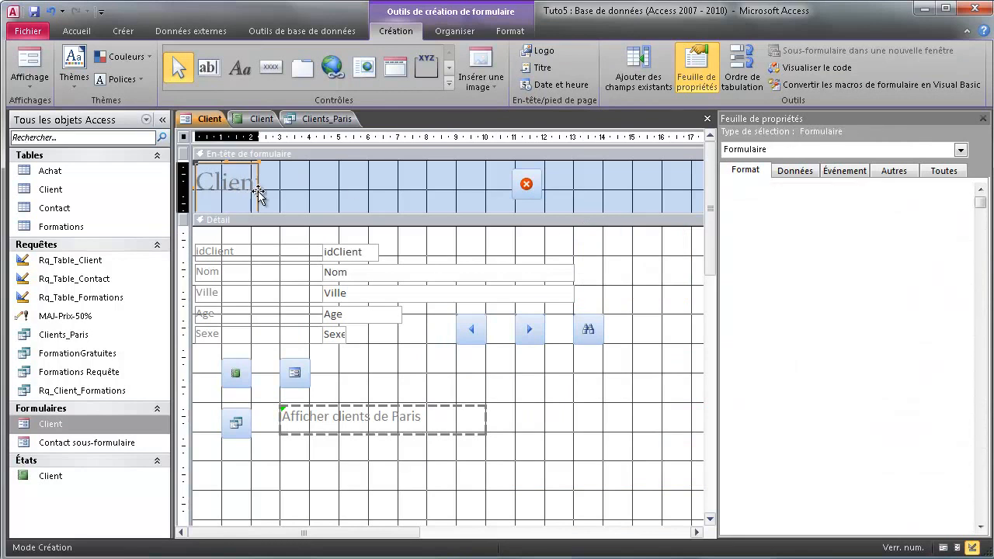
Step: Widen the Client title label in the form header to about 4.3 cm
left_click(258, 193)
left_click_drag(259, 184, 318, 194)
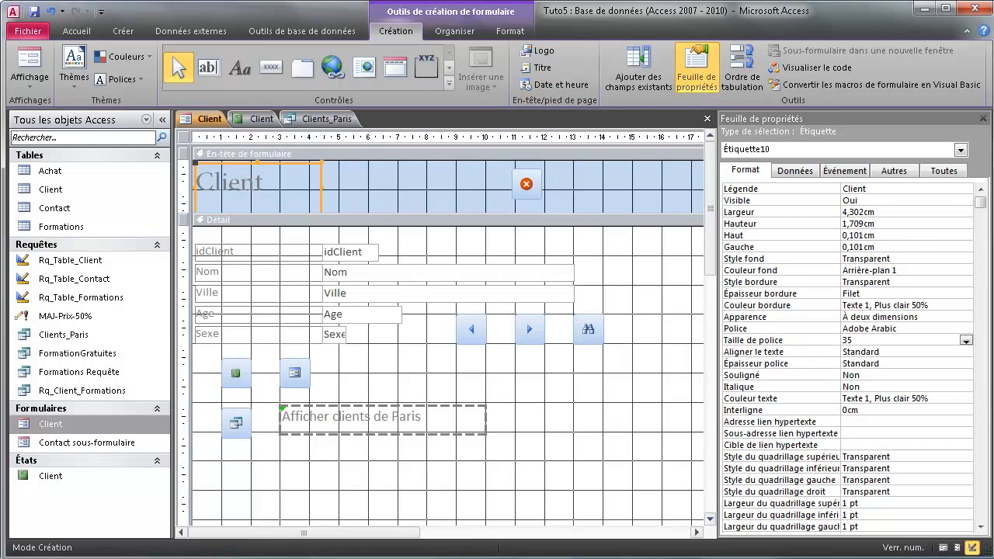
left_click(544, 50)
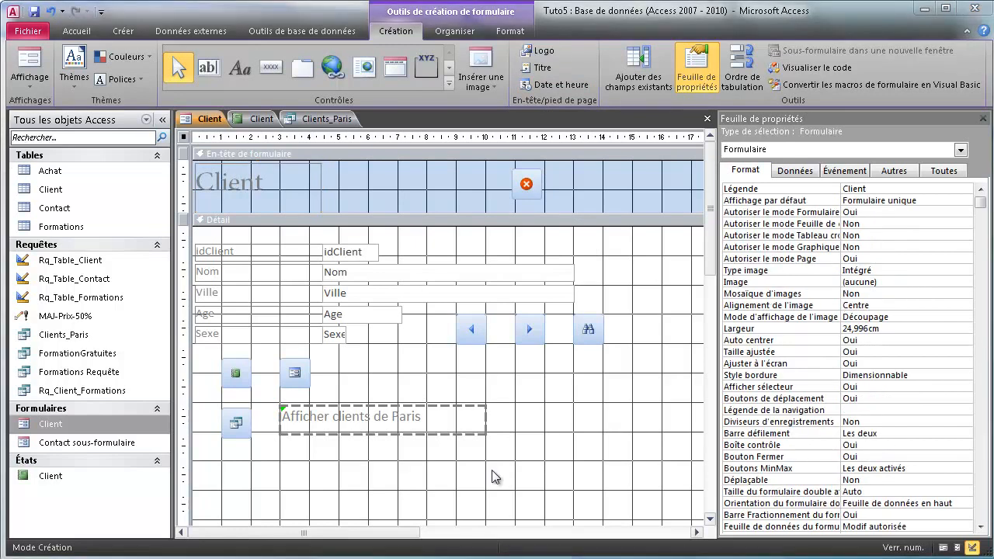
Step: Add a command button below the next-record button that adds a new record, using the Atteindre nouveau image
left_click(271, 68)
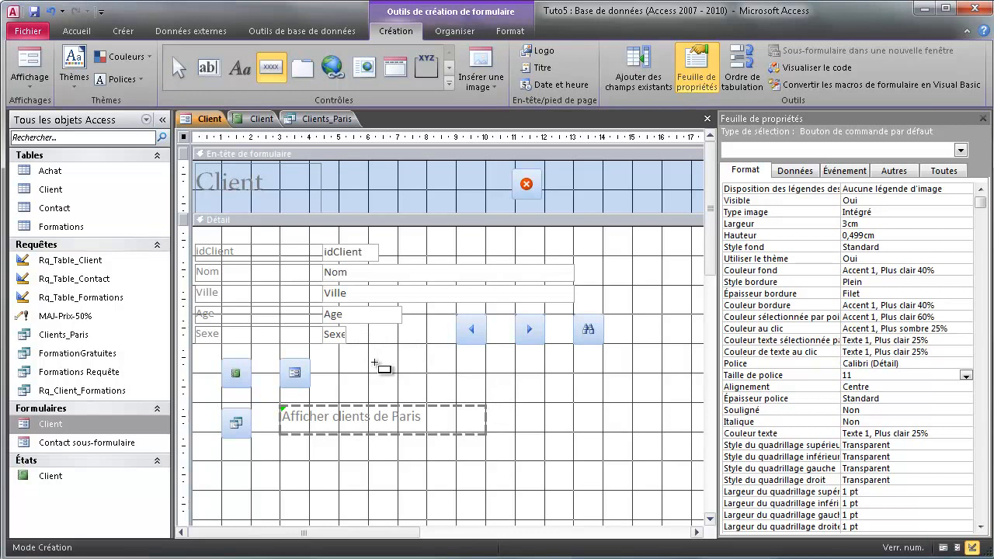
left_click_drag(388, 358, 458, 390)
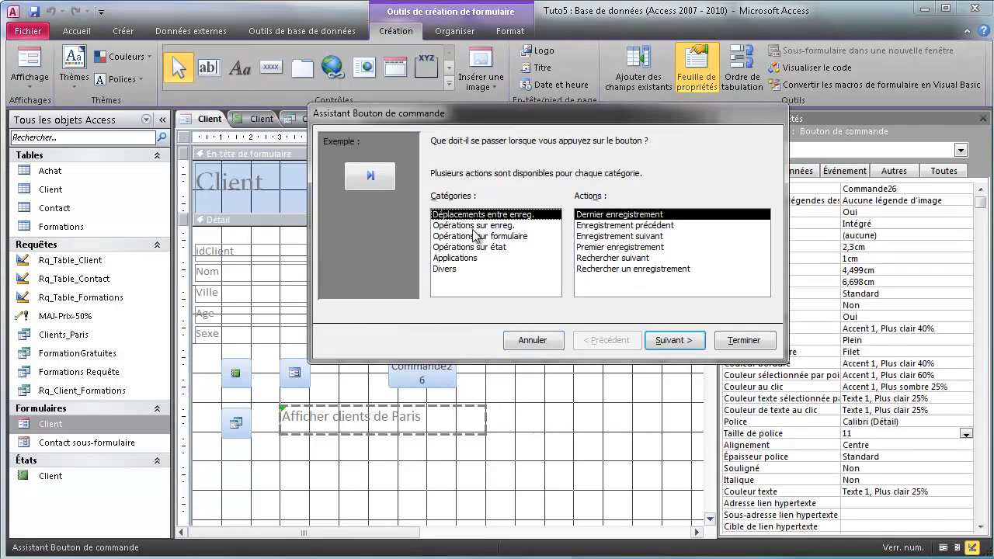
left_click(480, 225)
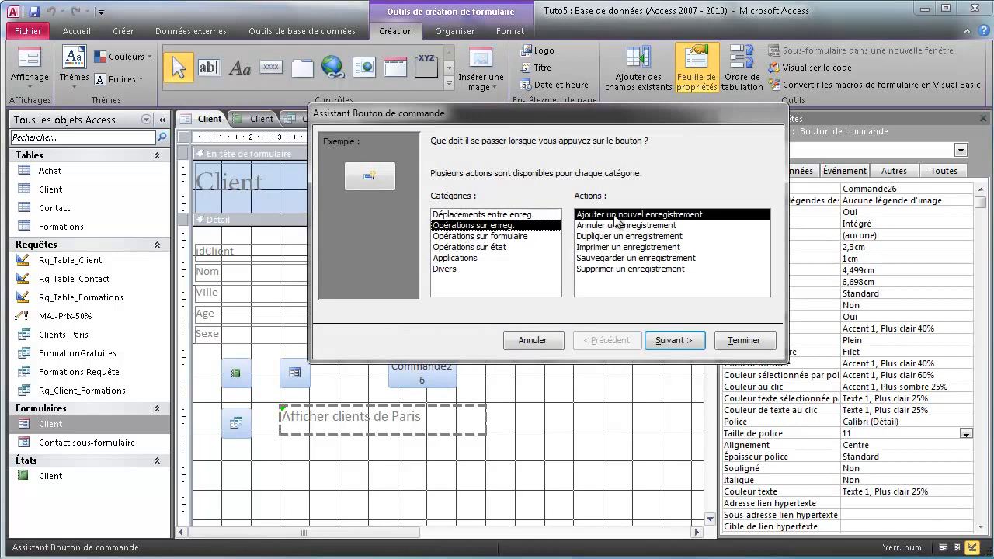
left_click(672, 345)
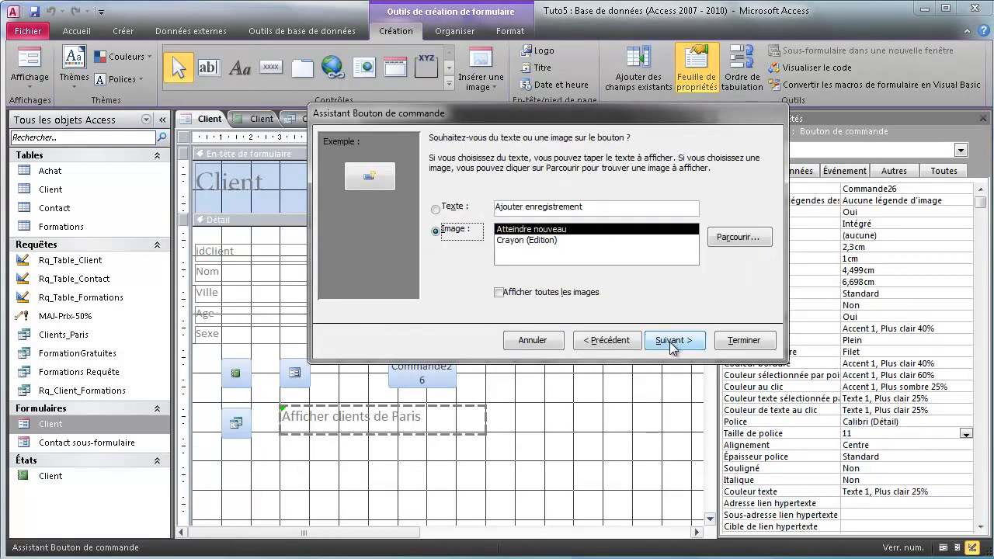
left_click(672, 342)
left_click(726, 342)
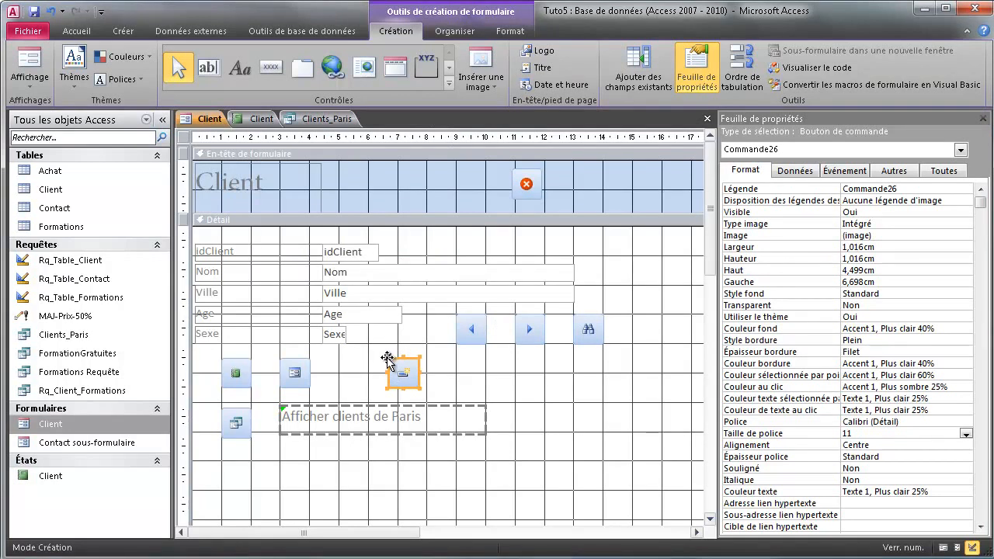
left_click_drag(386, 358, 514, 361)
Step: In form view, create a record with the add-record button, filling in the client's ID and name, Ville Maurice, Age 22 and Sexe H
left_click(943, 547)
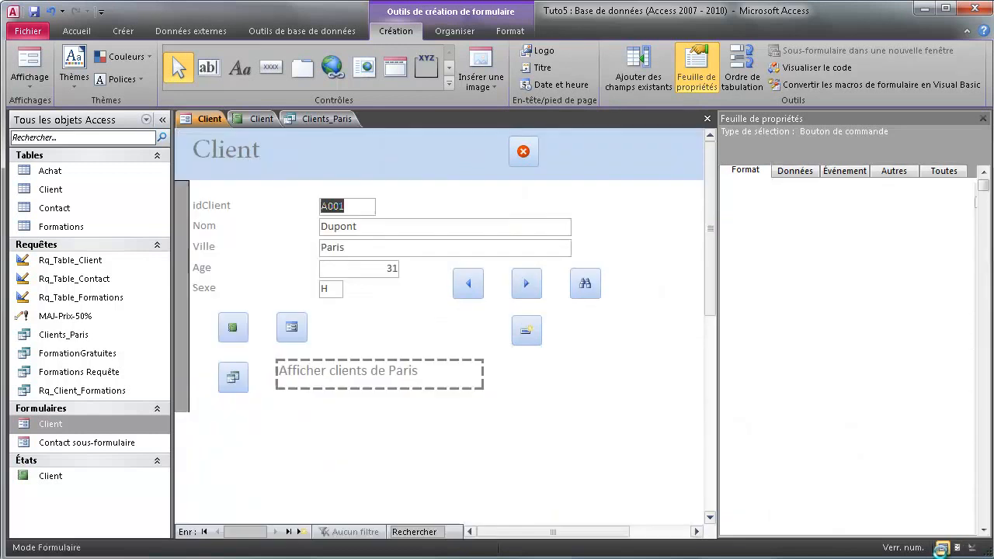
left_click(529, 332)
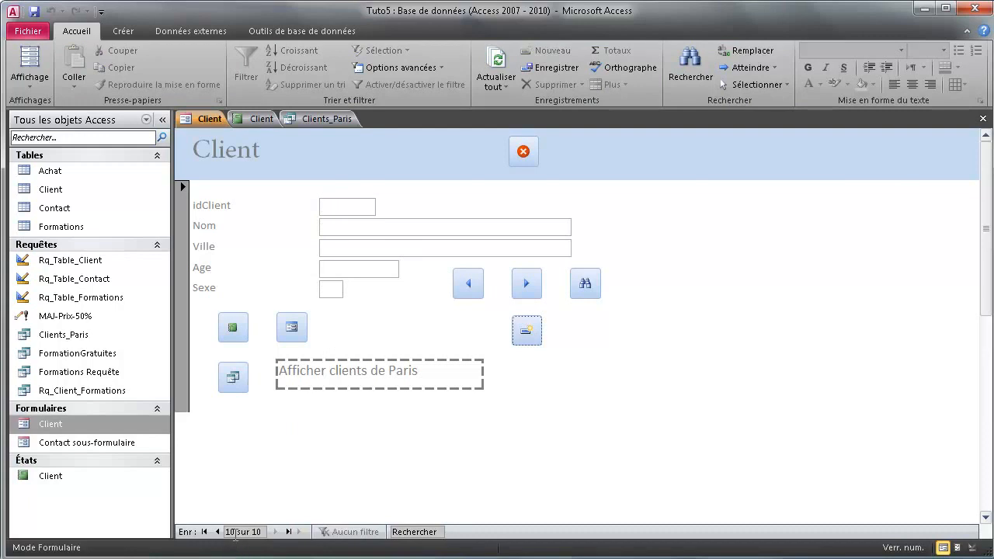
left_click(352, 204)
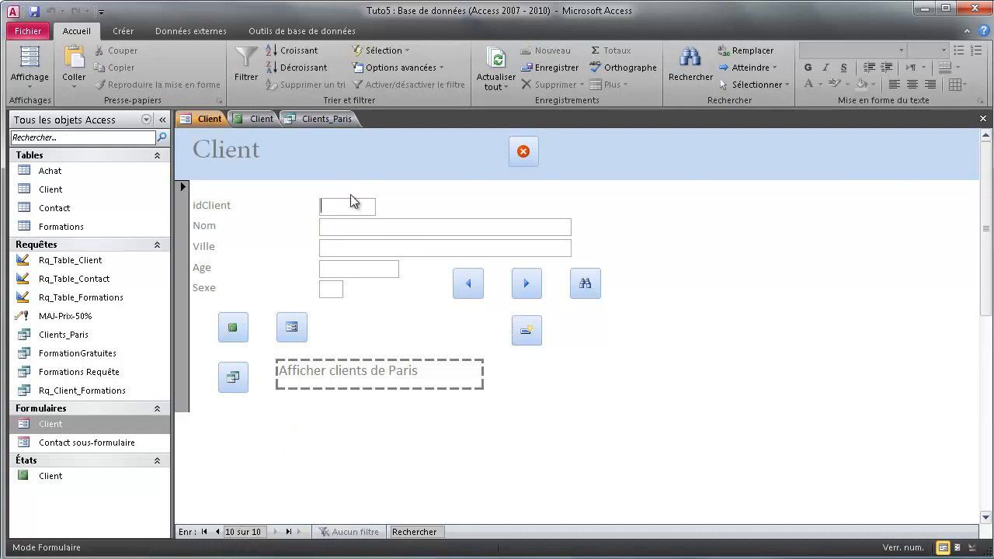
type("A0")
type("Antho")
type("Mauric")
type("e")
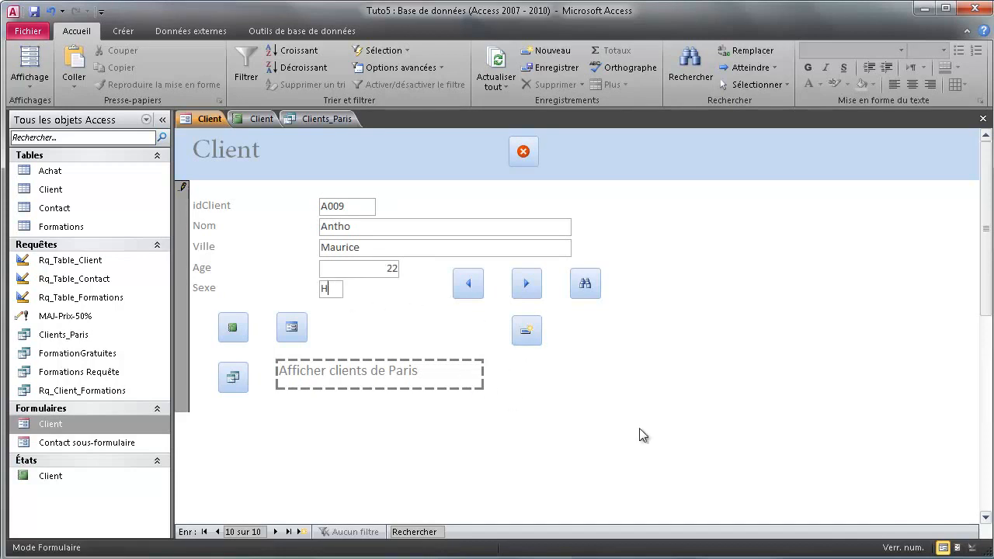
Step: Browse back and forth through the client records with the form's navigation buttons to check the new record
left_click(466, 284)
left_click(533, 289)
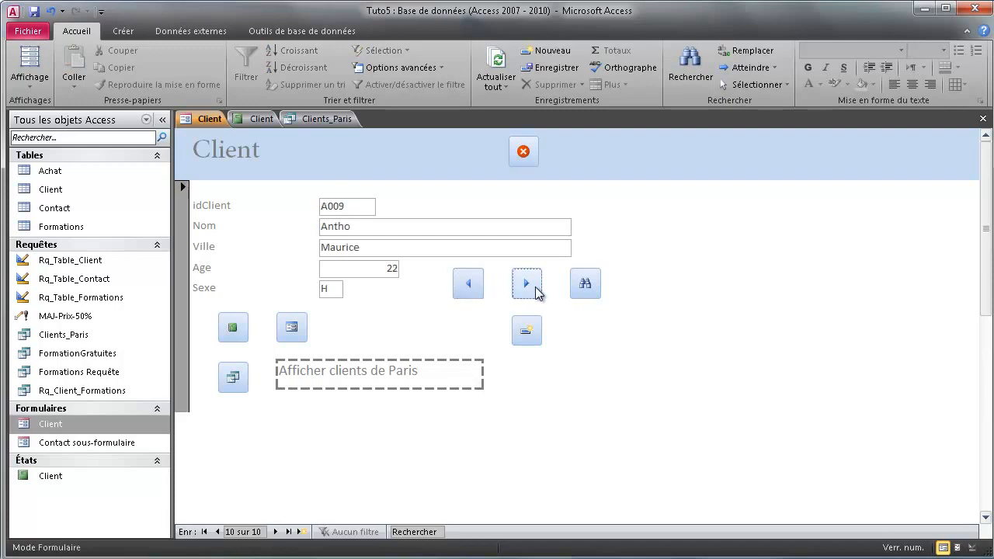
left_click(465, 290)
left_click(466, 286)
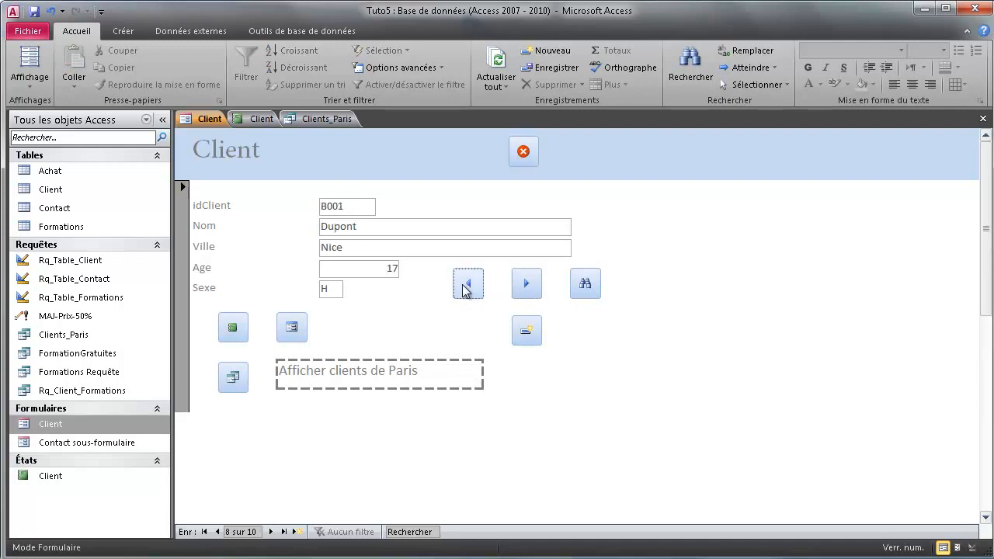
left_click(525, 283)
left_click(523, 284)
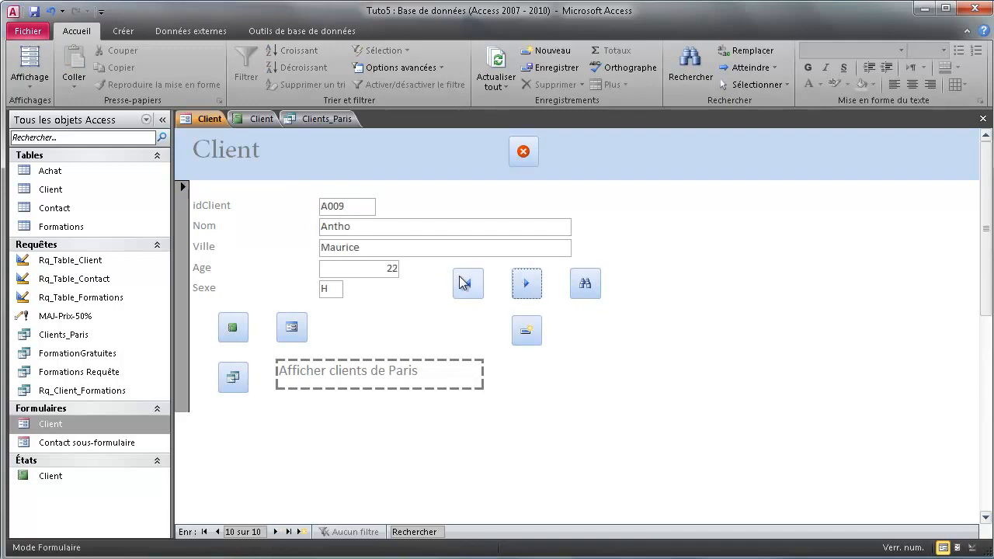
Step: Open the Client table to check the new record, and view the open Client report and Clients_Paris query
double_click(61, 193)
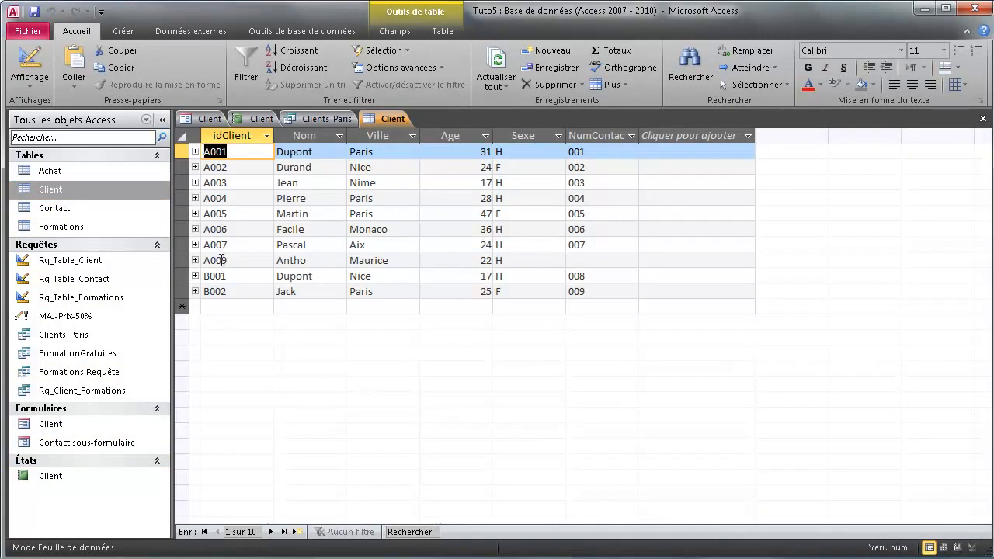
left_click_drag(217, 261, 229, 261)
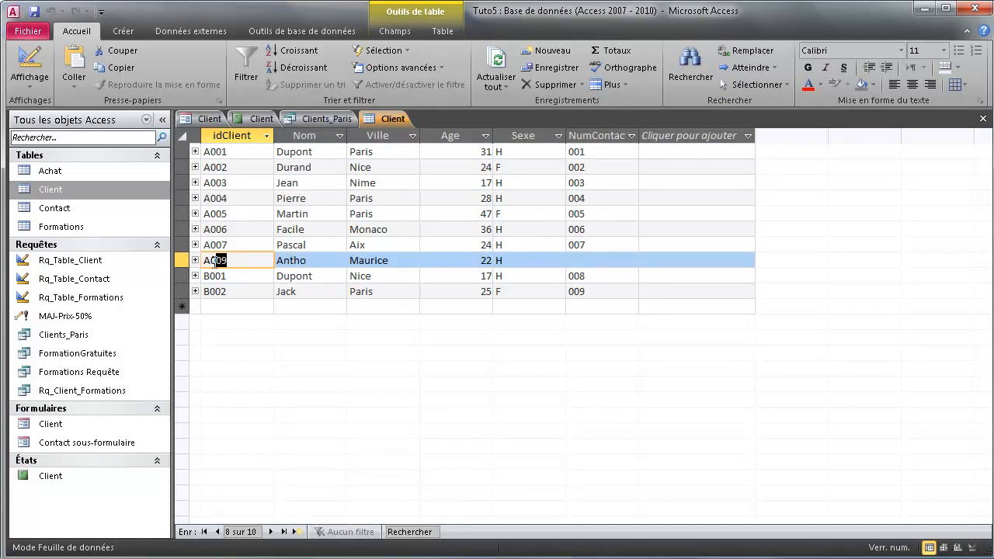
left_click(247, 119)
left_click(303, 118)
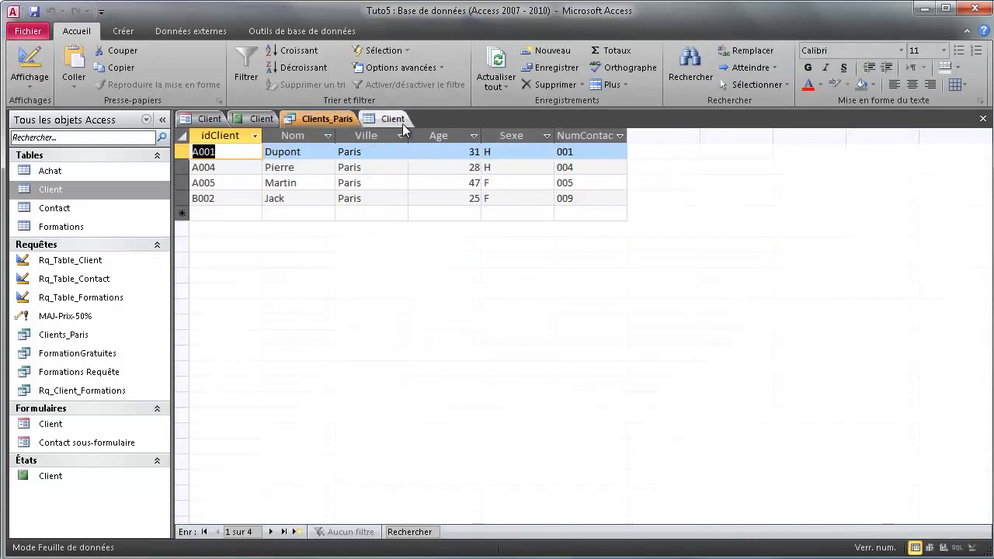
Step: Return to the Client form and test its buttons that open the Client report and the Contact sous-formulaire, coming back to the form each time
left_click(203, 119)
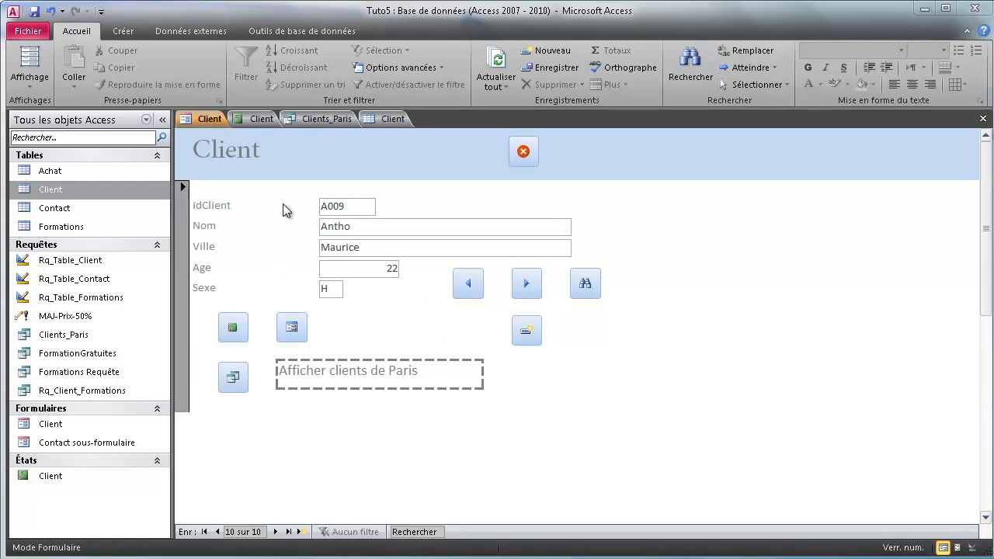
left_click(234, 329)
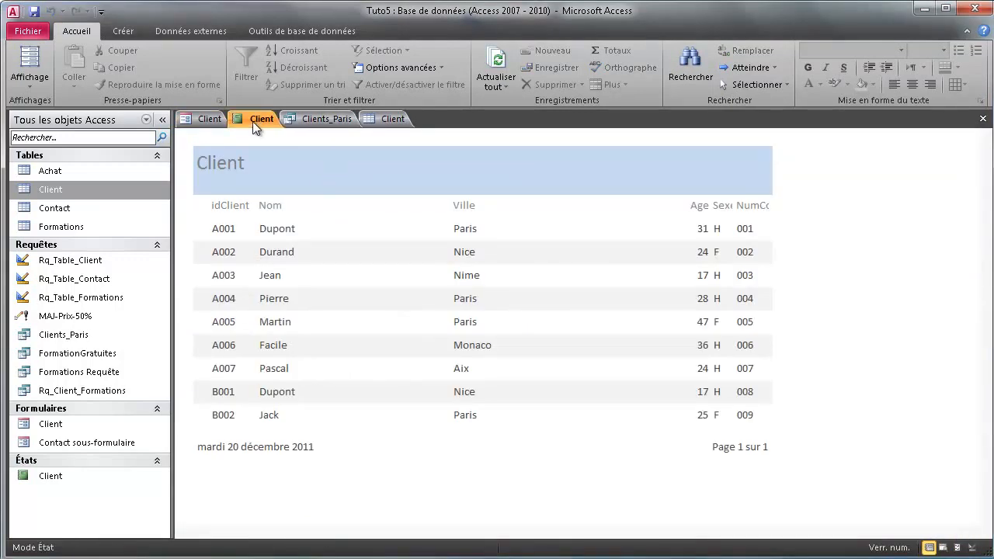
left_click(209, 119)
left_click(296, 328)
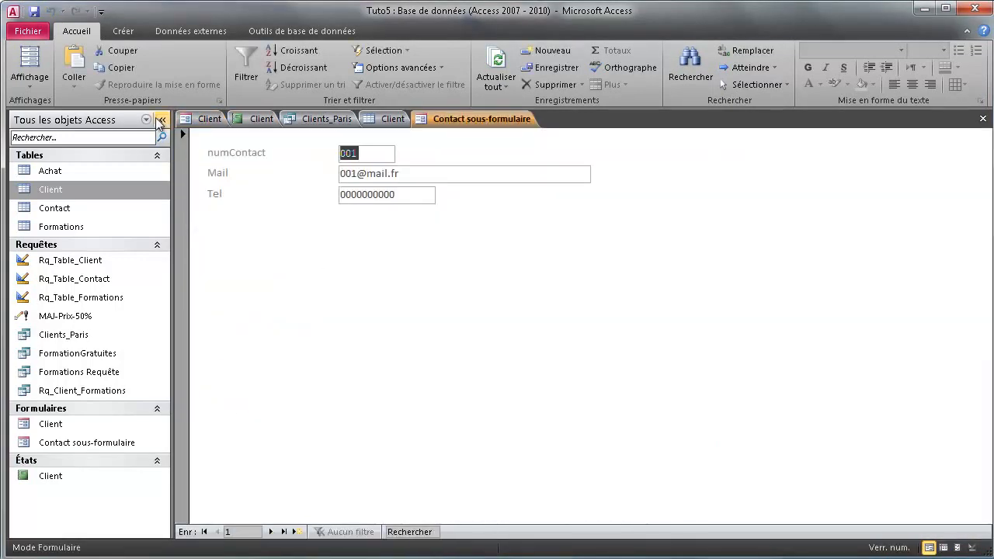
left_click(207, 119)
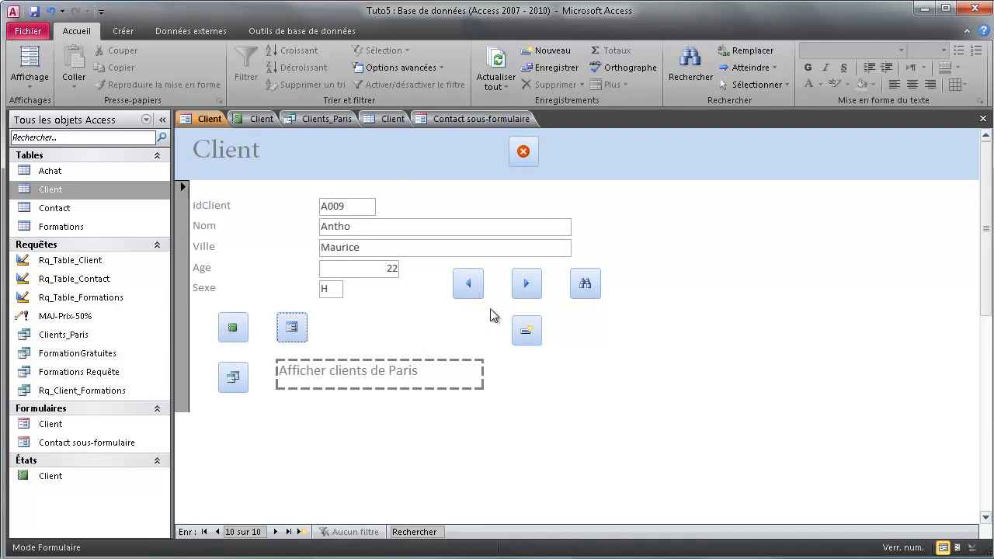
Step: Test the form's next-record and previous-record buttons, and open the search dialog from its find button and dismiss it
left_click(528, 285)
left_click(533, 287)
left_click(499, 237)
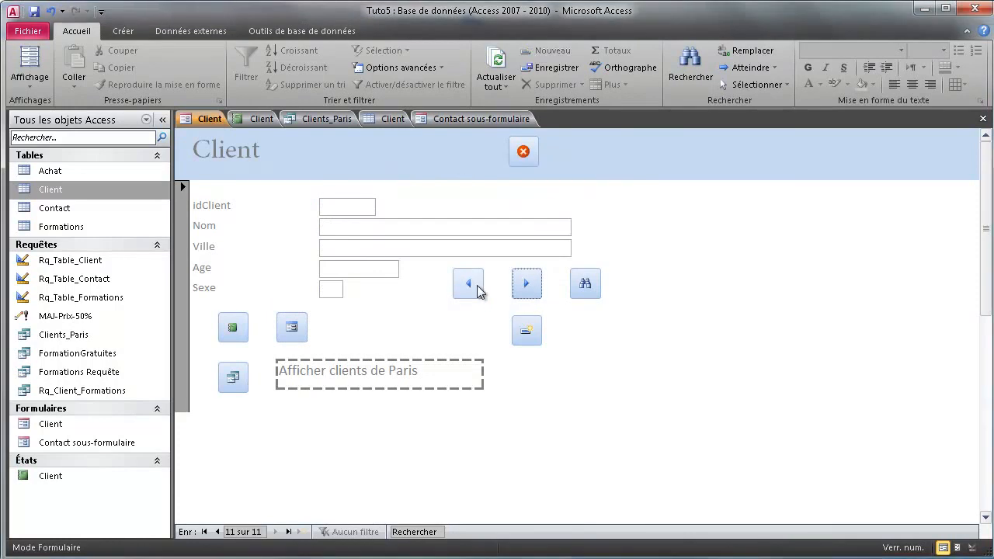
left_click(469, 285)
left_click(470, 286)
left_click(526, 284)
left_click(526, 285)
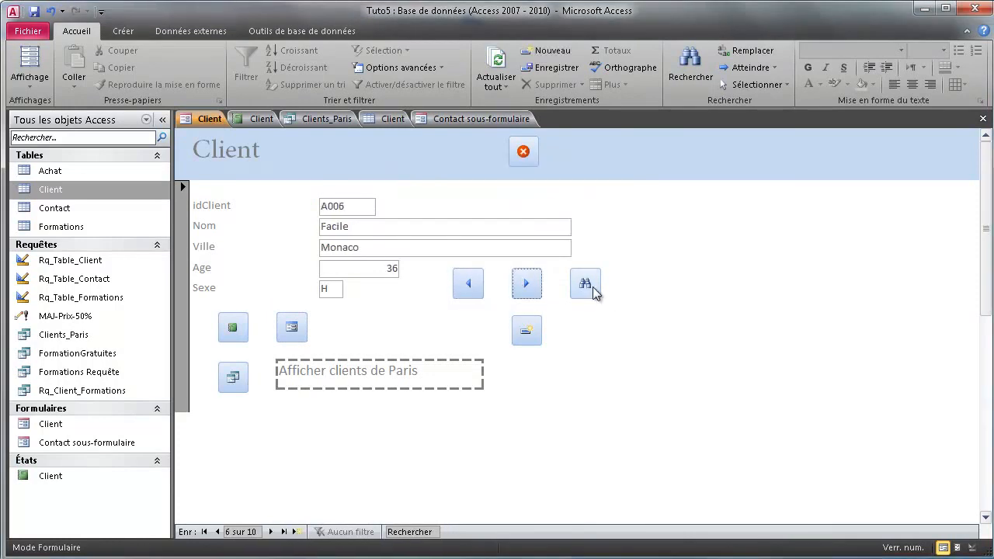
left_click(585, 284)
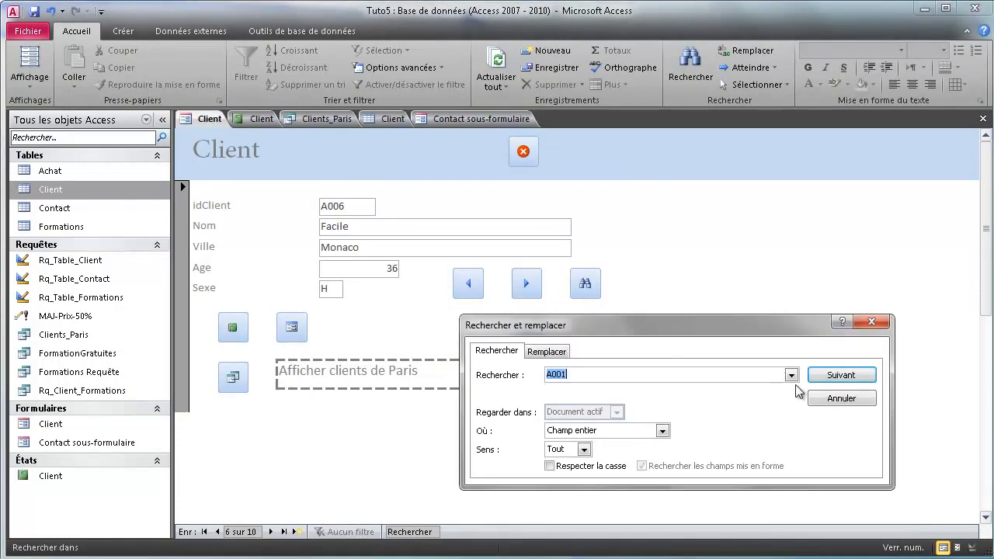
left_click(825, 399)
Step: Test the form's buttons that open the Client report and the Clients_Paris query, returning to the Client form after each
left_click(233, 328)
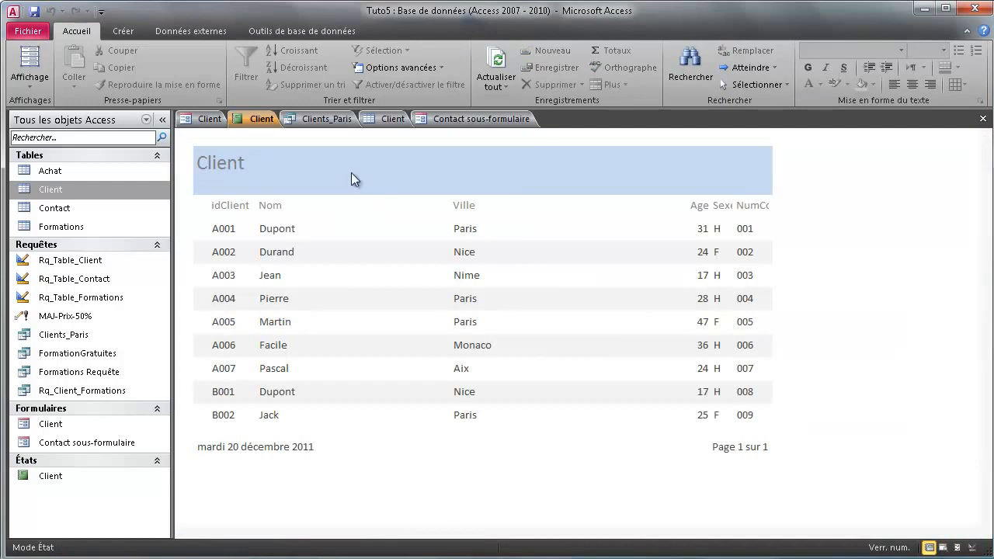
left_click(206, 119)
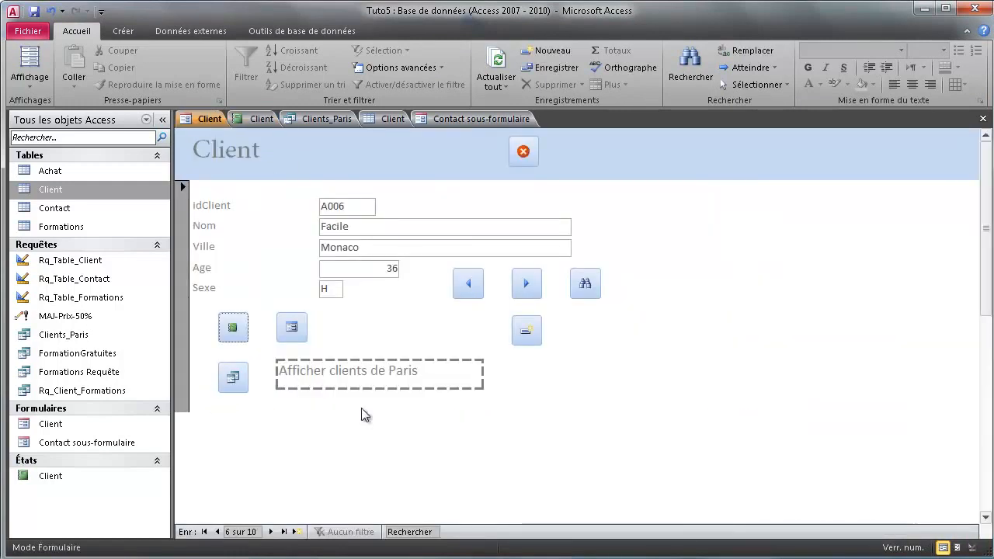
left_click(233, 377)
left_click_drag(225, 167, 350, 212)
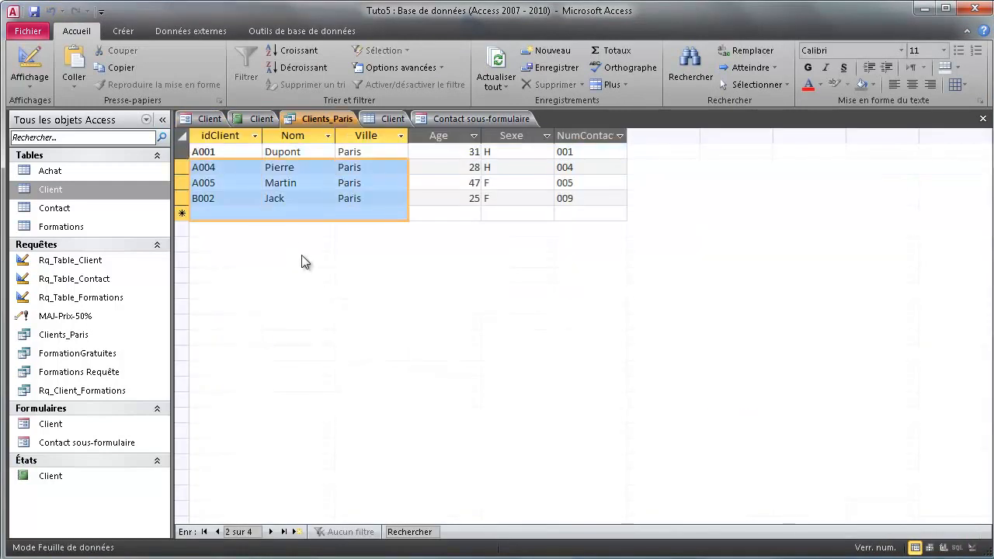
left_click(206, 119)
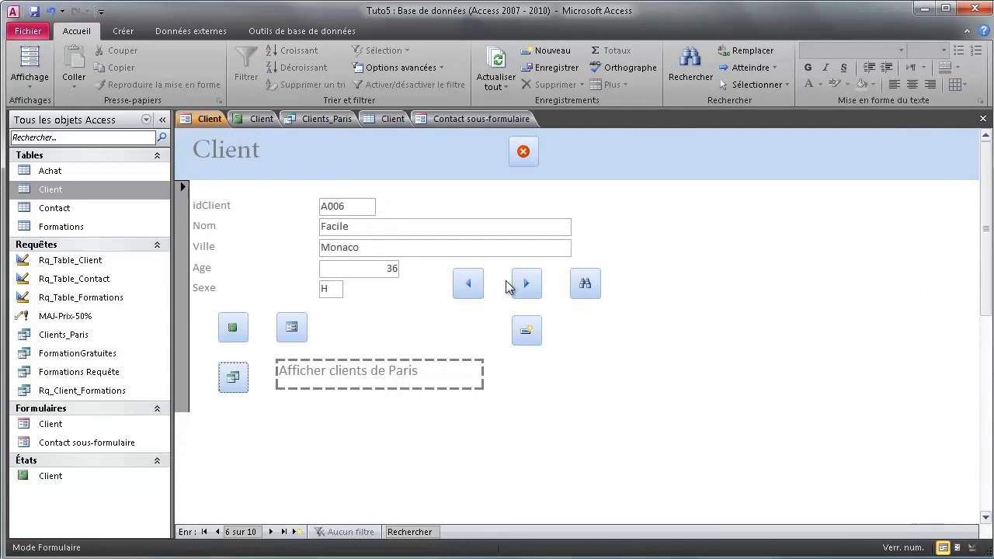
Step: Go back several records with the form's previous-record button, and bring up a blank record with its add-record button
left_click(469, 284)
left_click(469, 283)
left_click(468, 285)
left_click(468, 284)
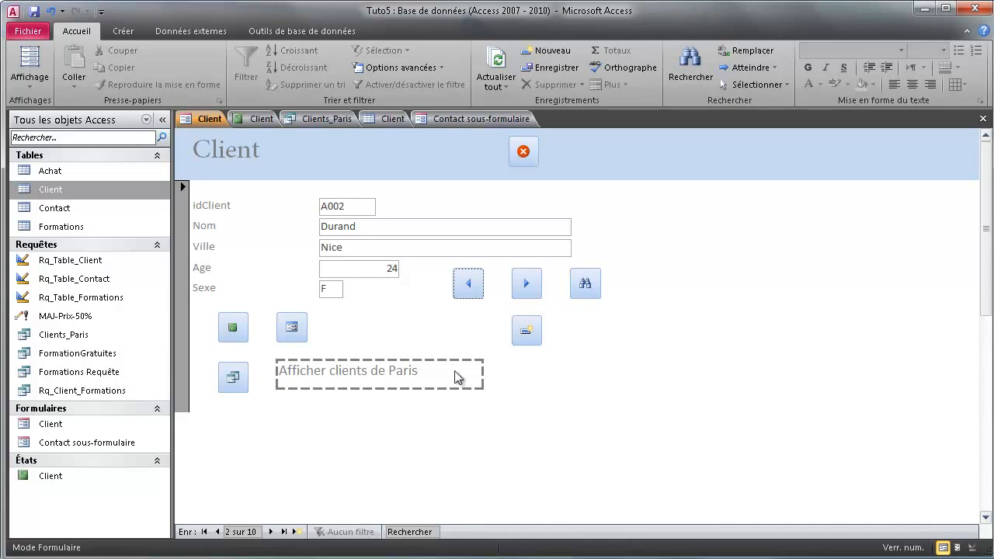
left_click(527, 334)
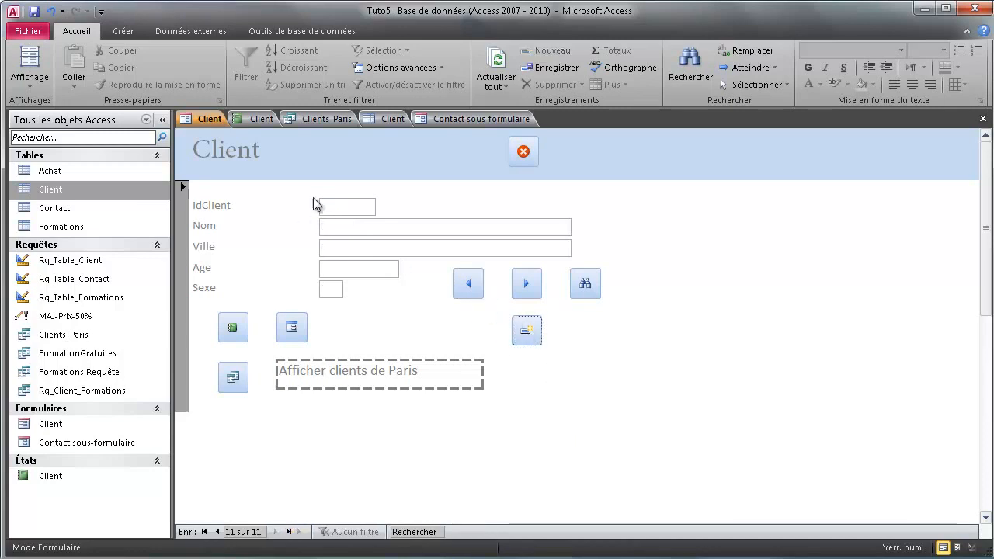